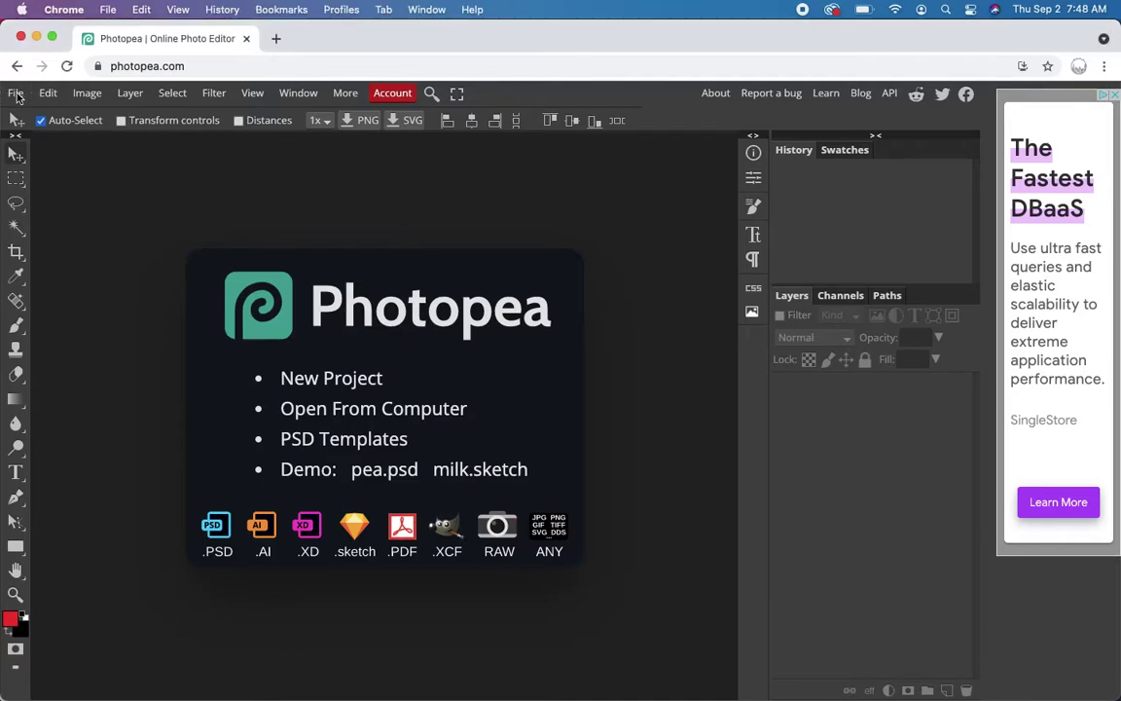
# - Open businessCardBG.png from the Desktop as a new document
pyautogui.click(30, 146)
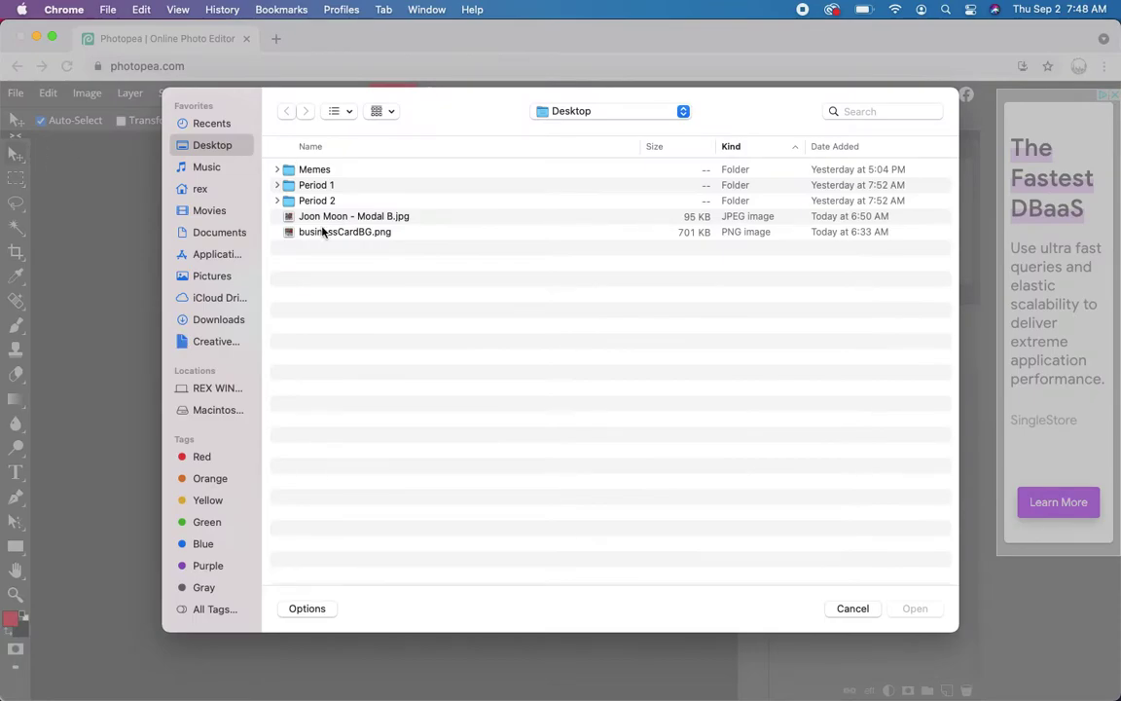
pyautogui.click(322, 231)
pyautogui.doubleClick(322, 232)
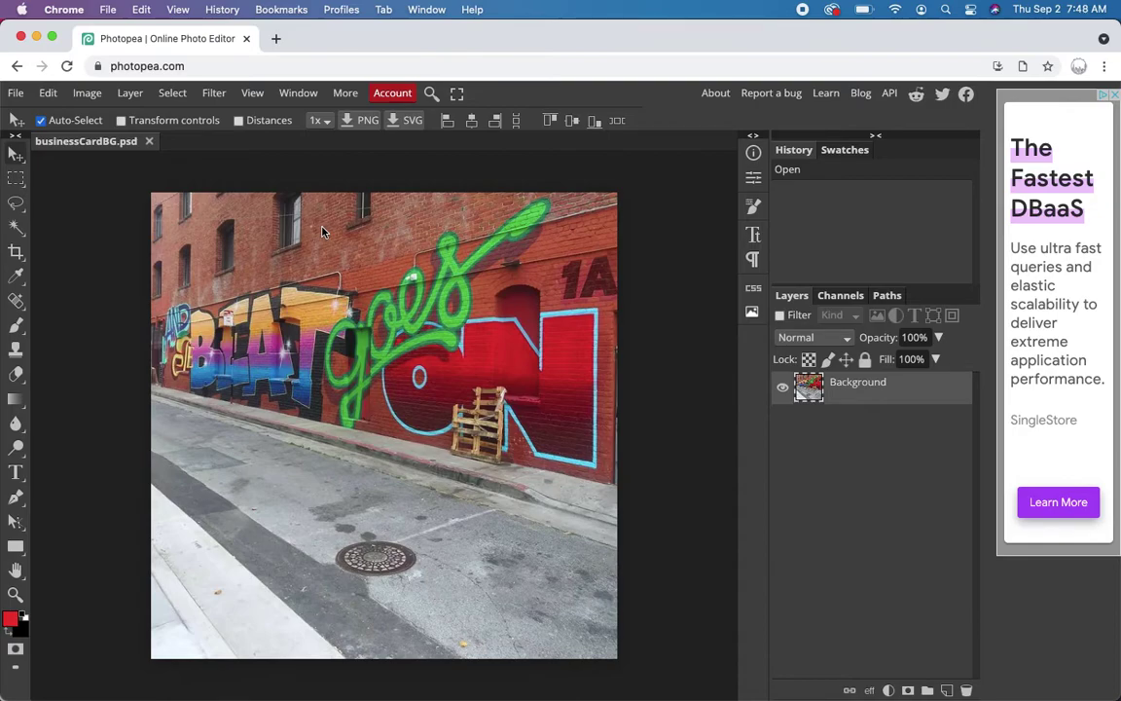
pyautogui.click(88, 95)
# - Resample the image to 300 DPI and 3.75 × 3.75 inches, then zoom out to fit the window
pyautogui.click(113, 298)
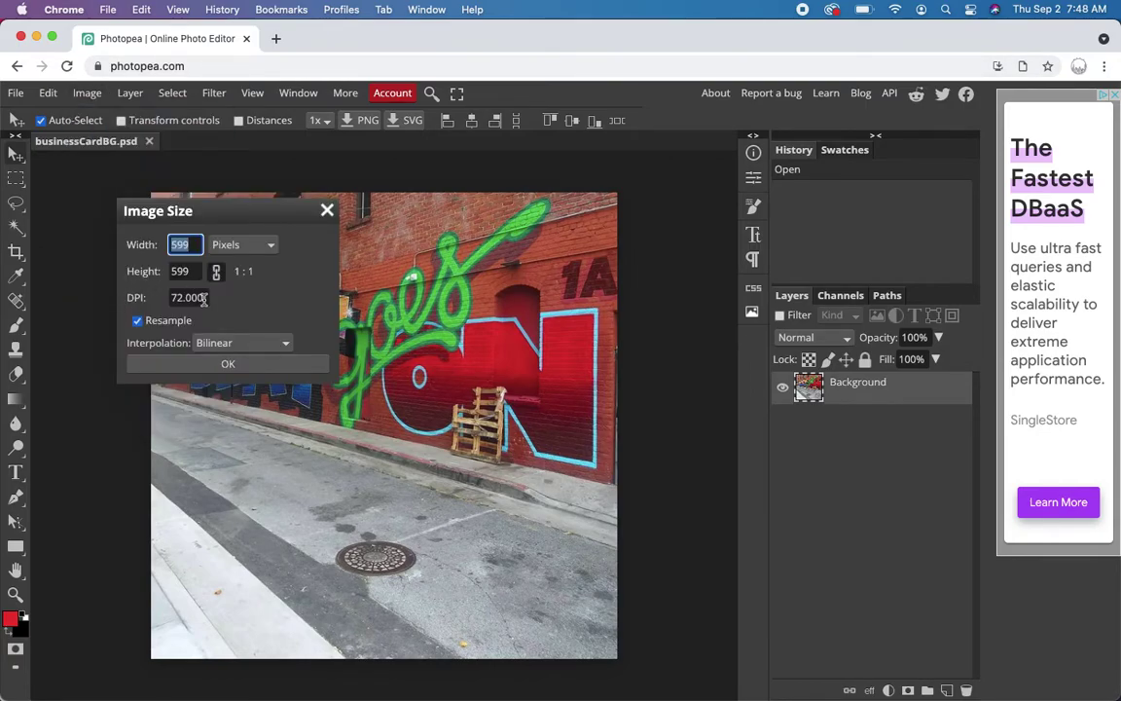
pyautogui.click(144, 297)
pyautogui.write('300')
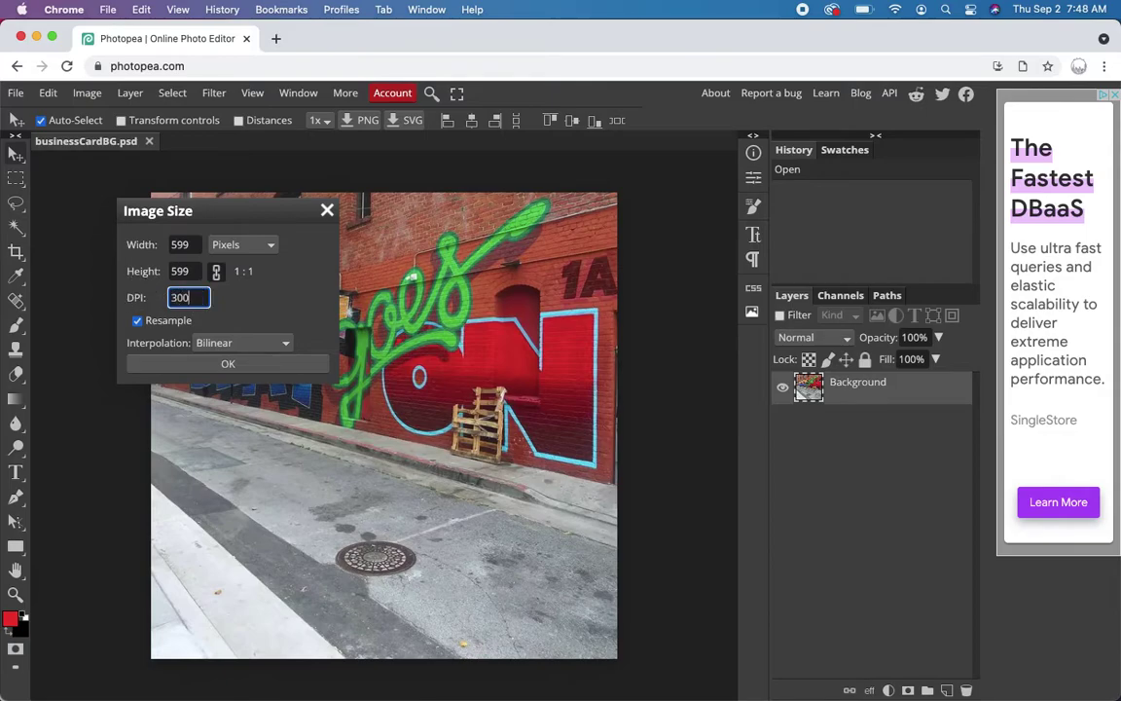
pyautogui.click(123, 289)
pyautogui.click(244, 244)
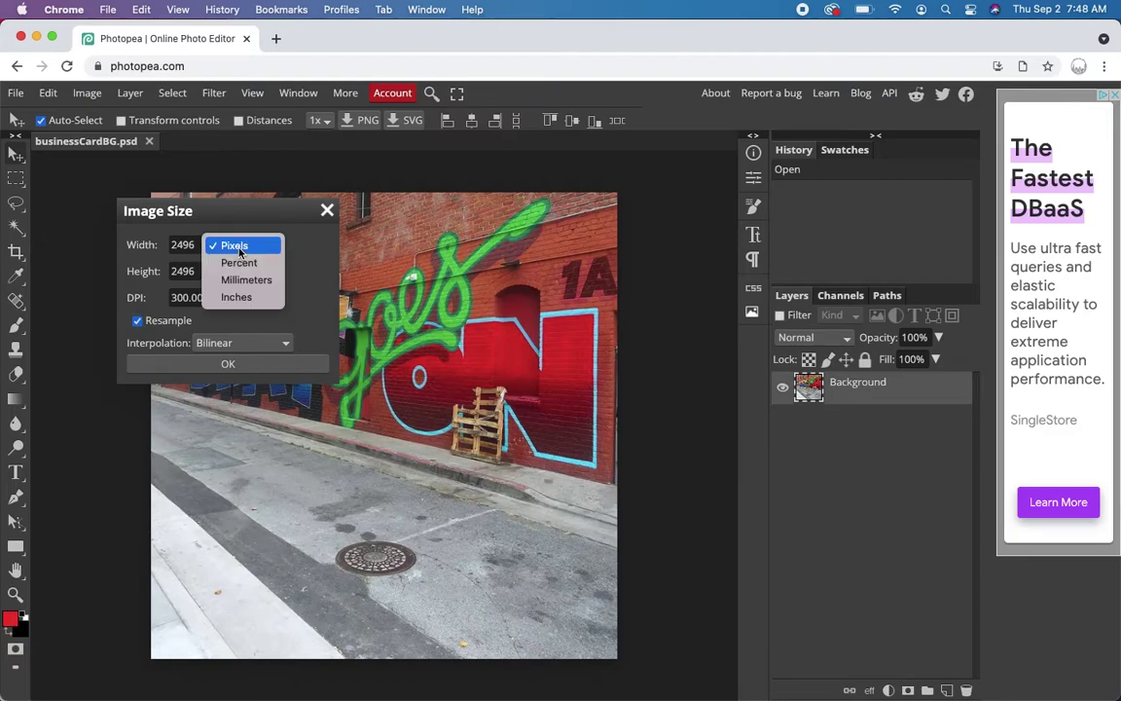
pyautogui.click(237, 297)
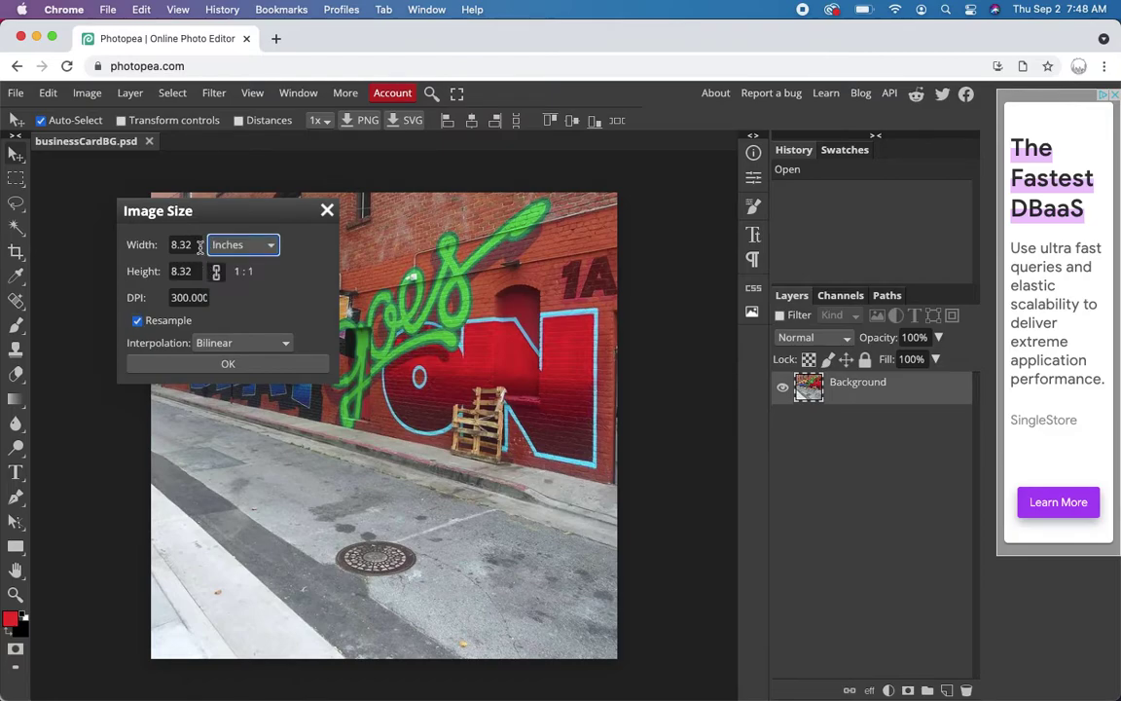
pyautogui.click(135, 245)
pyautogui.write('3.50')
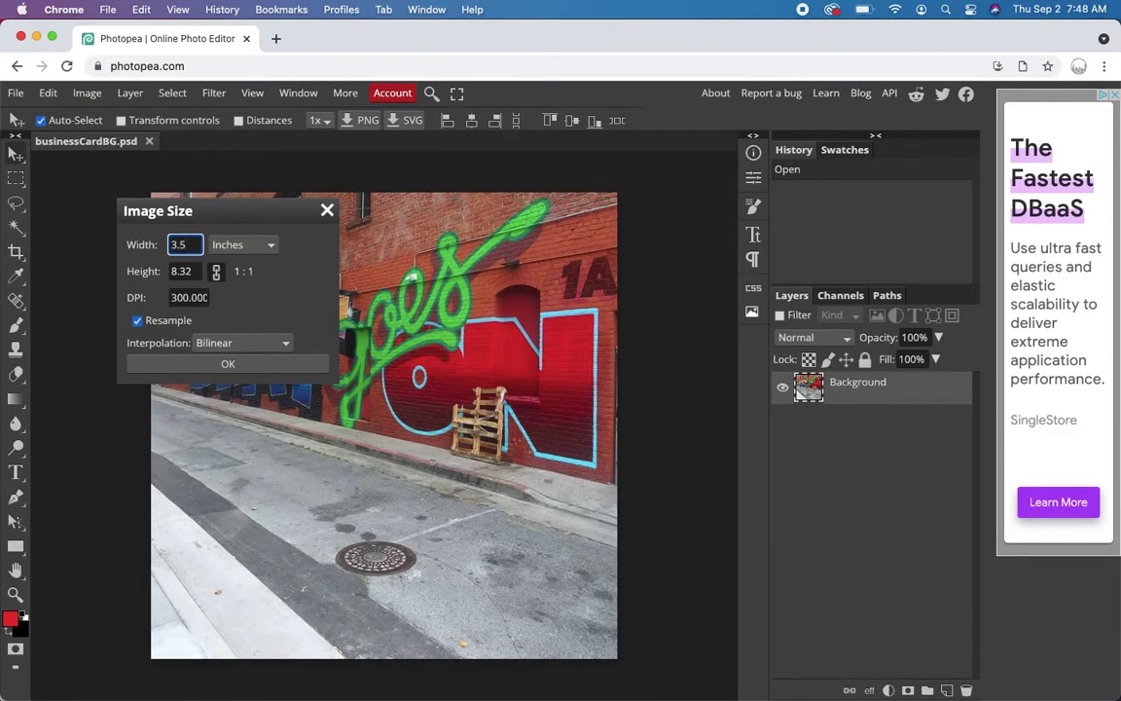
pyautogui.press('Tab')
pyautogui.click(181, 244)
pyautogui.write('3.75')
pyautogui.press('Tab')
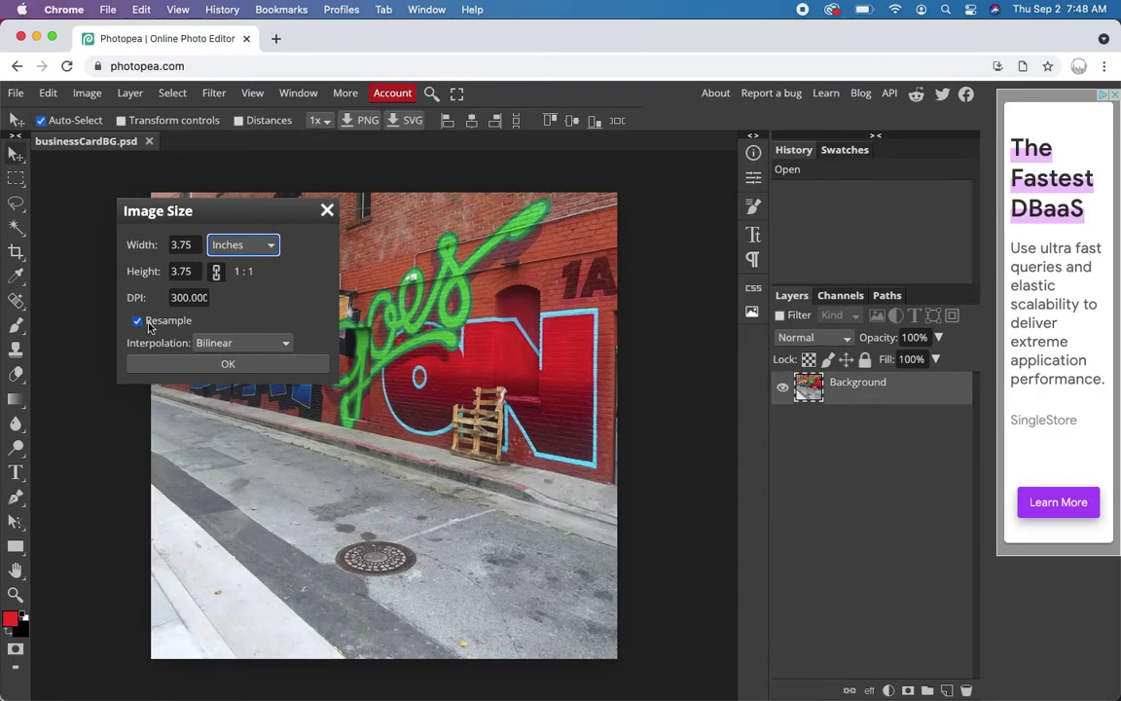
pyautogui.click(214, 365)
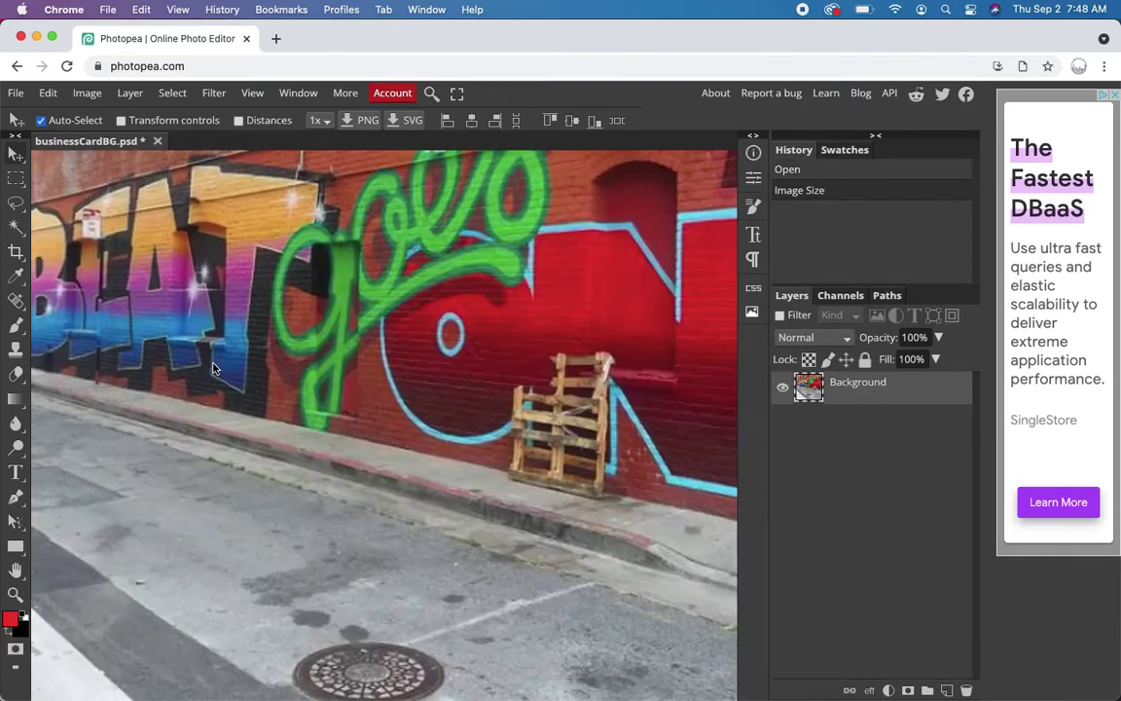
pyautogui.hotkey('ctrl', '0')
pyautogui.hotkey('ctrl', '-')
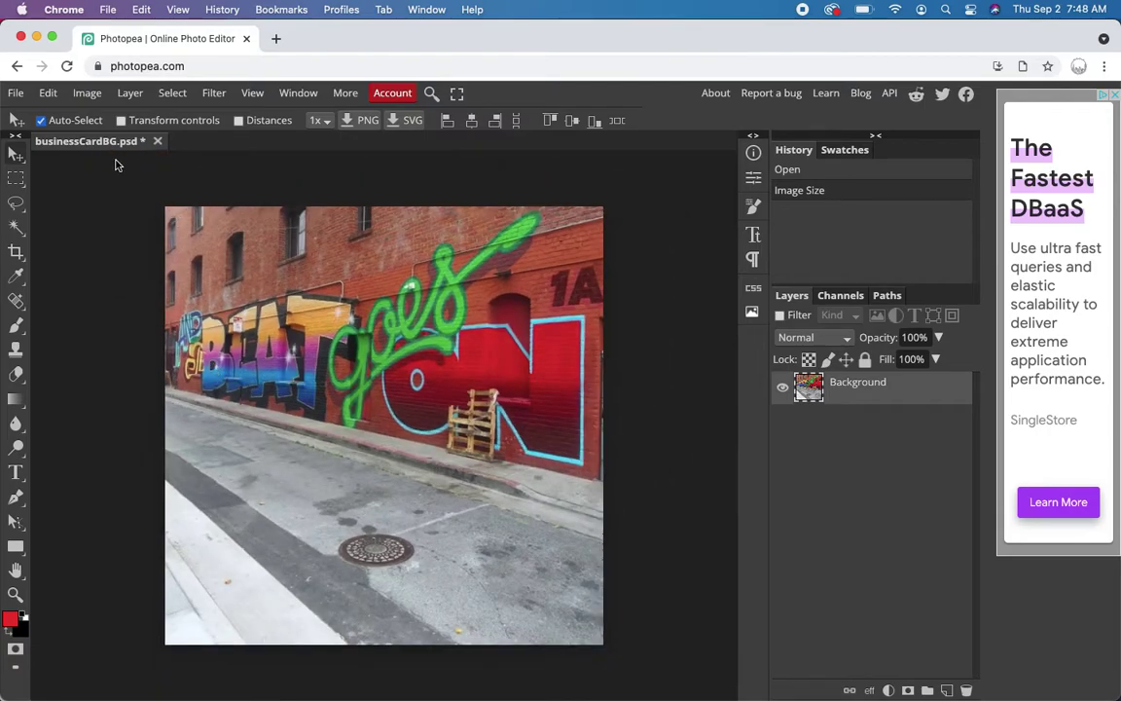
# - Set the canvas to 3.75 × 2.25 inches, anchored top-centre, trimming the sidewalk
pyautogui.click(89, 95)
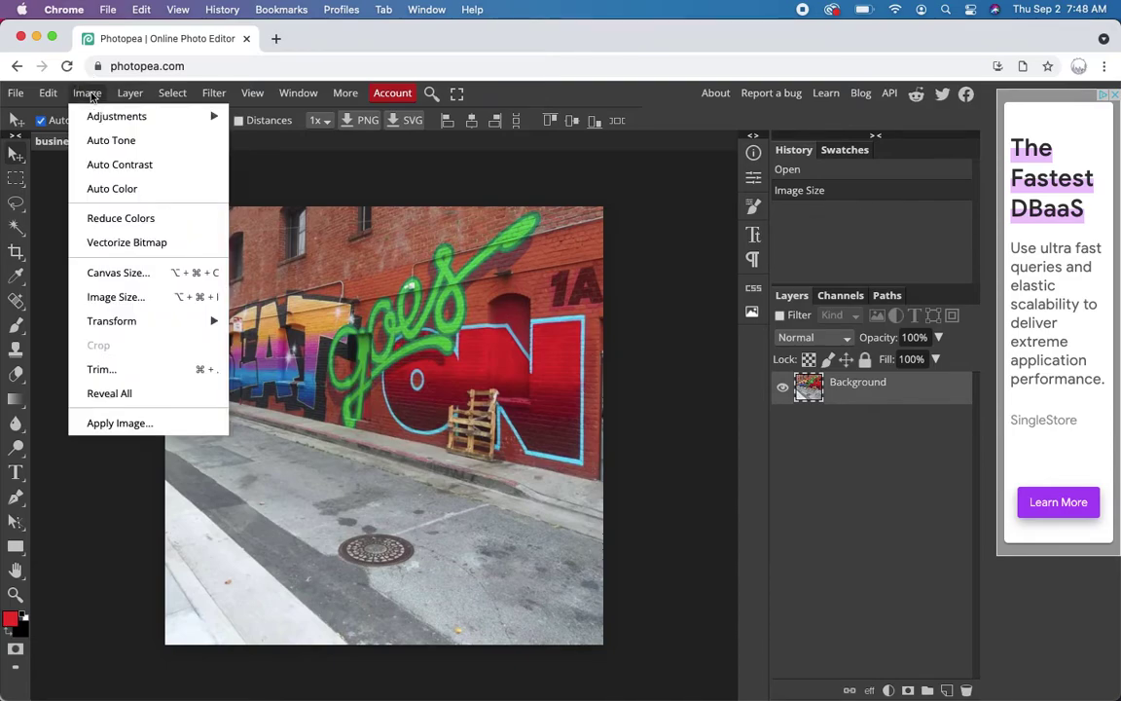
pyautogui.click(118, 274)
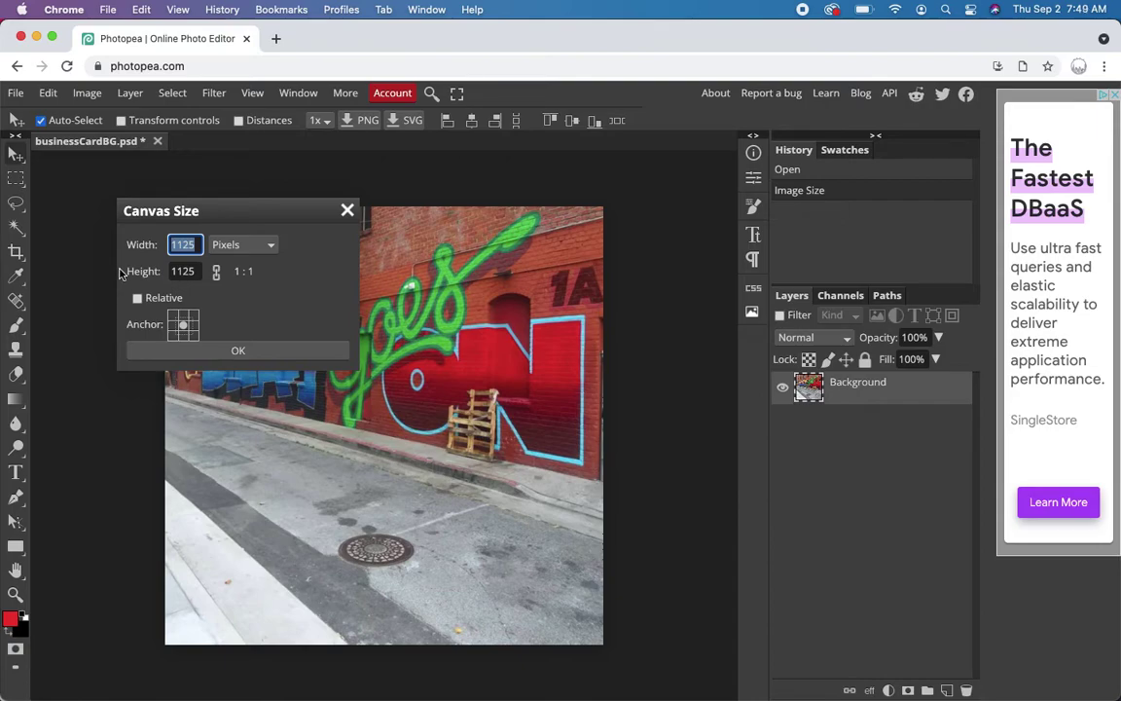
pyautogui.click(222, 245)
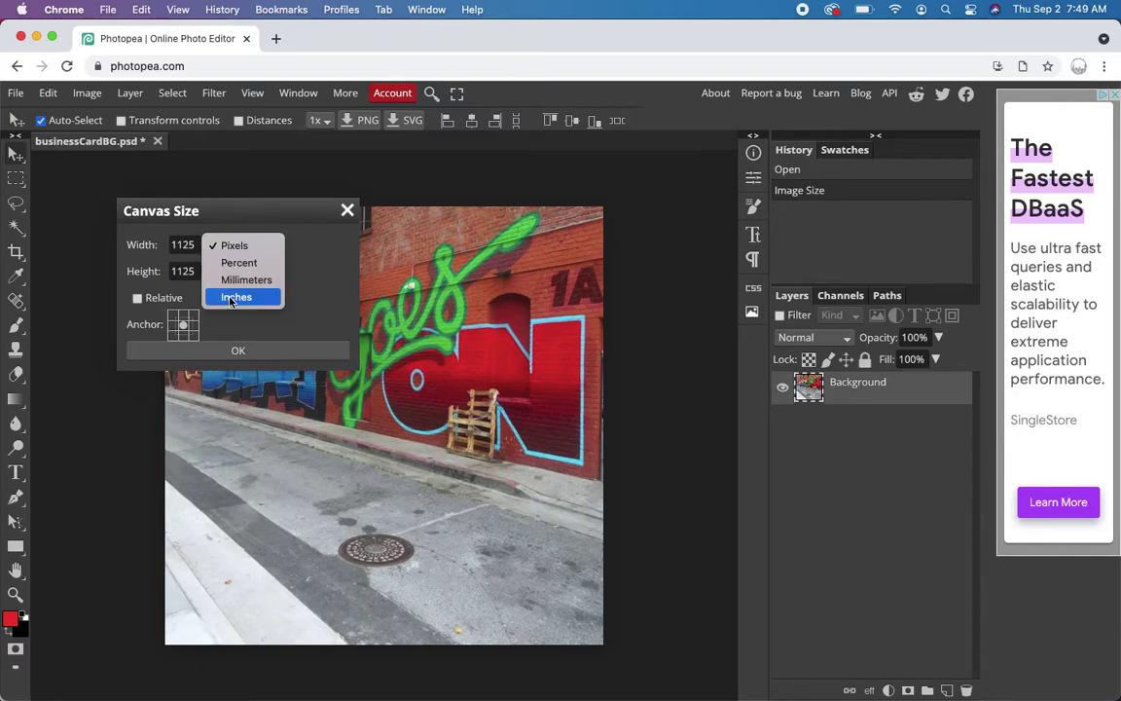
pyautogui.click(237, 297)
pyautogui.moveTo(200, 272); pyautogui.dragTo(162, 272)
pyautogui.write('2.25')
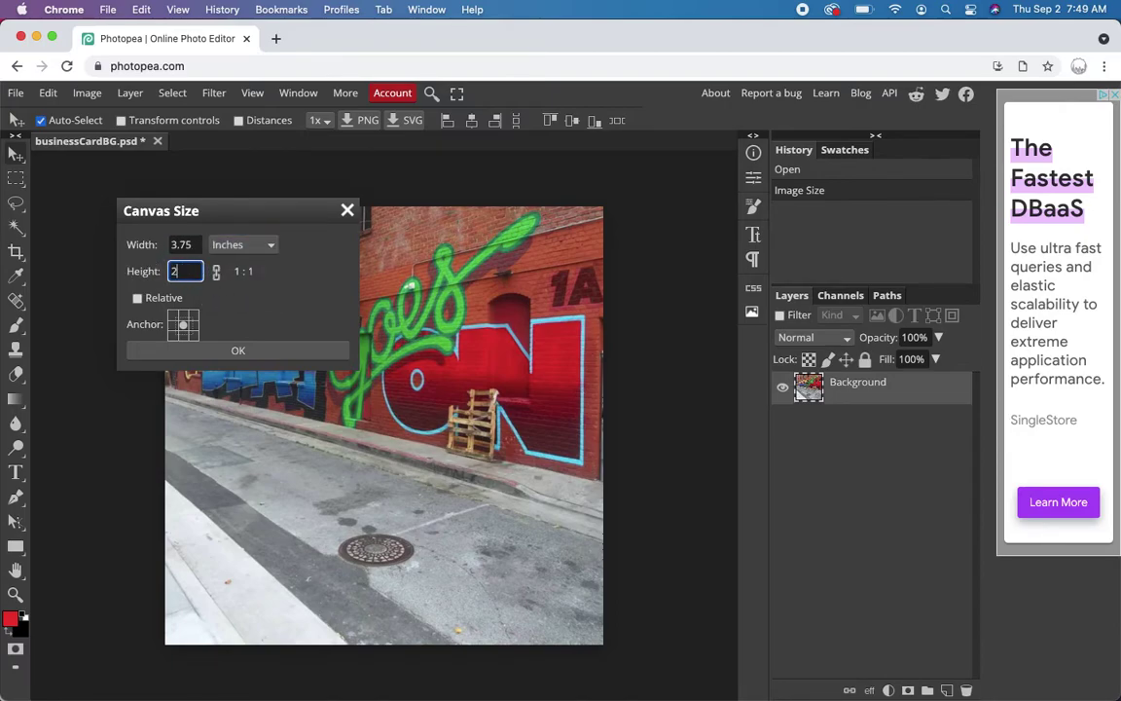
pyautogui.click(183, 316)
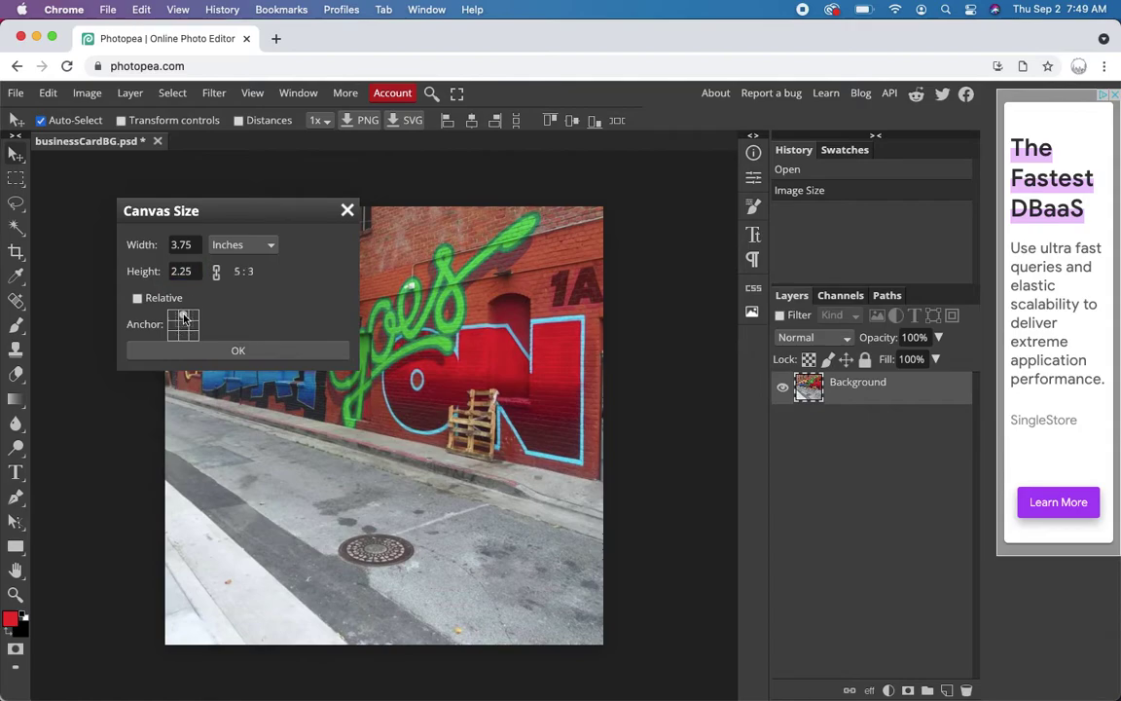
pyautogui.click(244, 352)
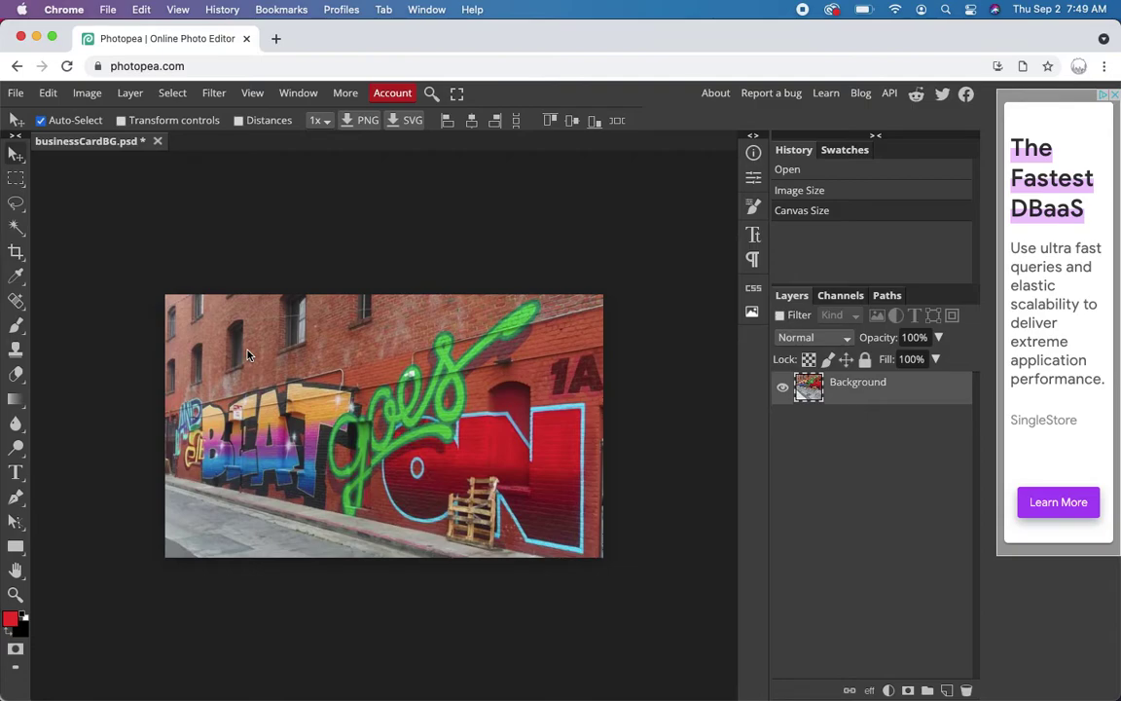
pyautogui.click(171, 98)
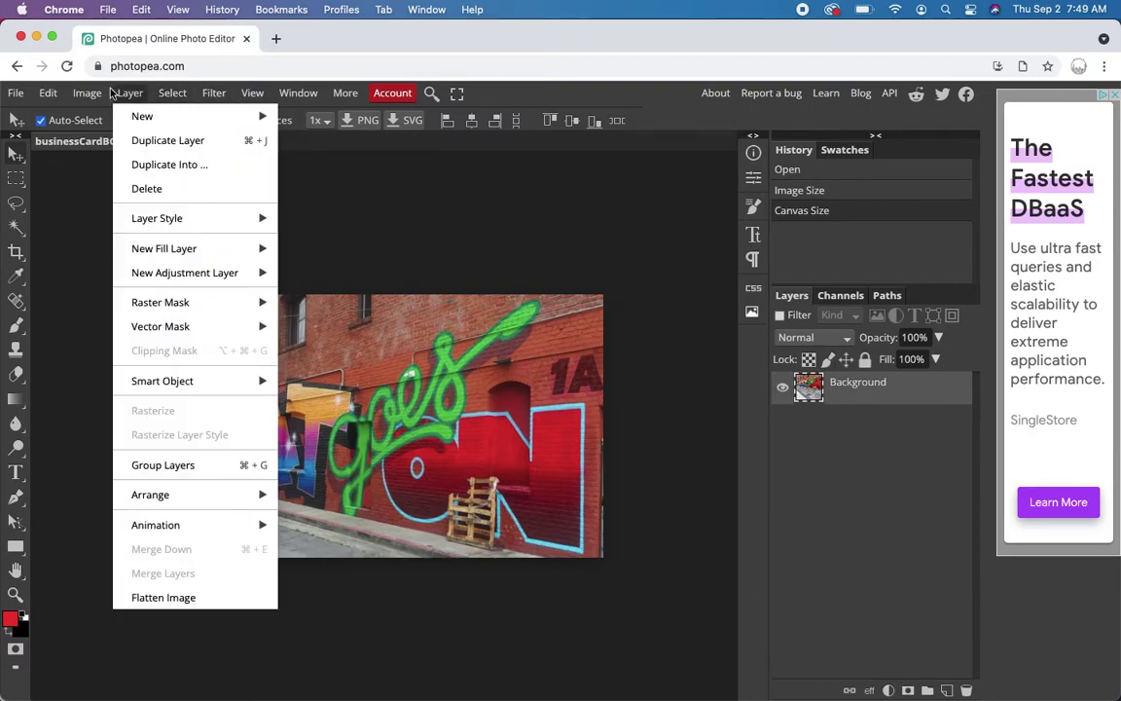
# - Add a Levels adjustment layer with input levels 24, 1.63 and 234
pyautogui.moveTo(130, 93)
pyautogui.moveTo(167, 274)
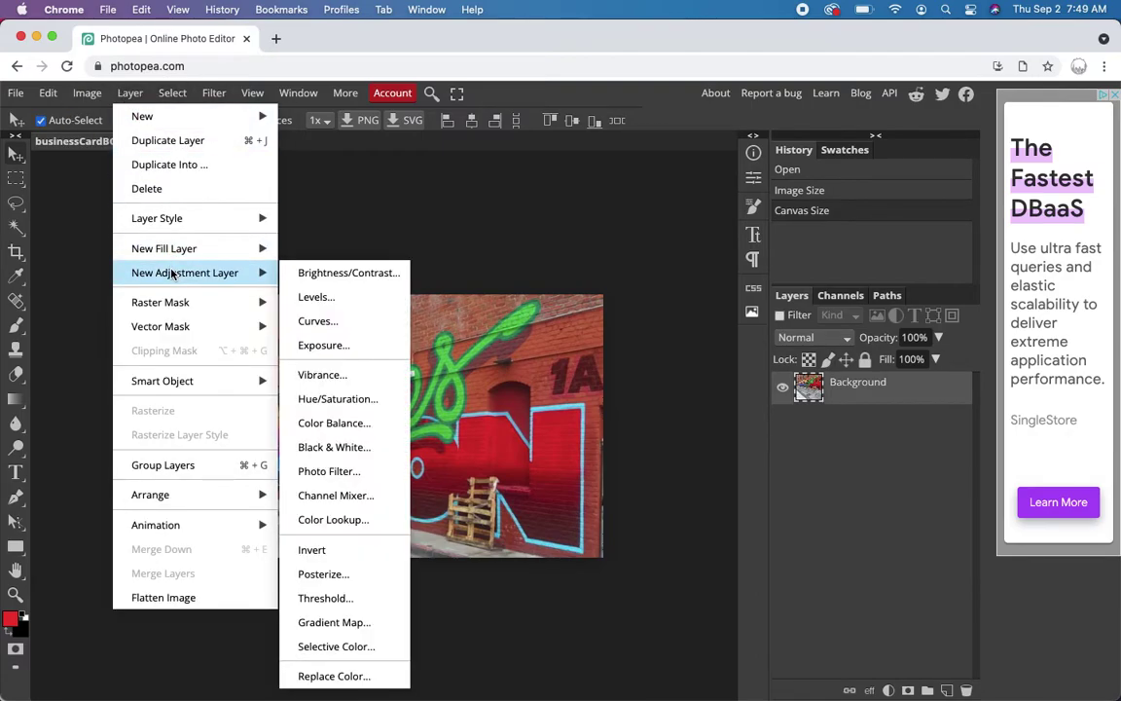
pyautogui.click(315, 296)
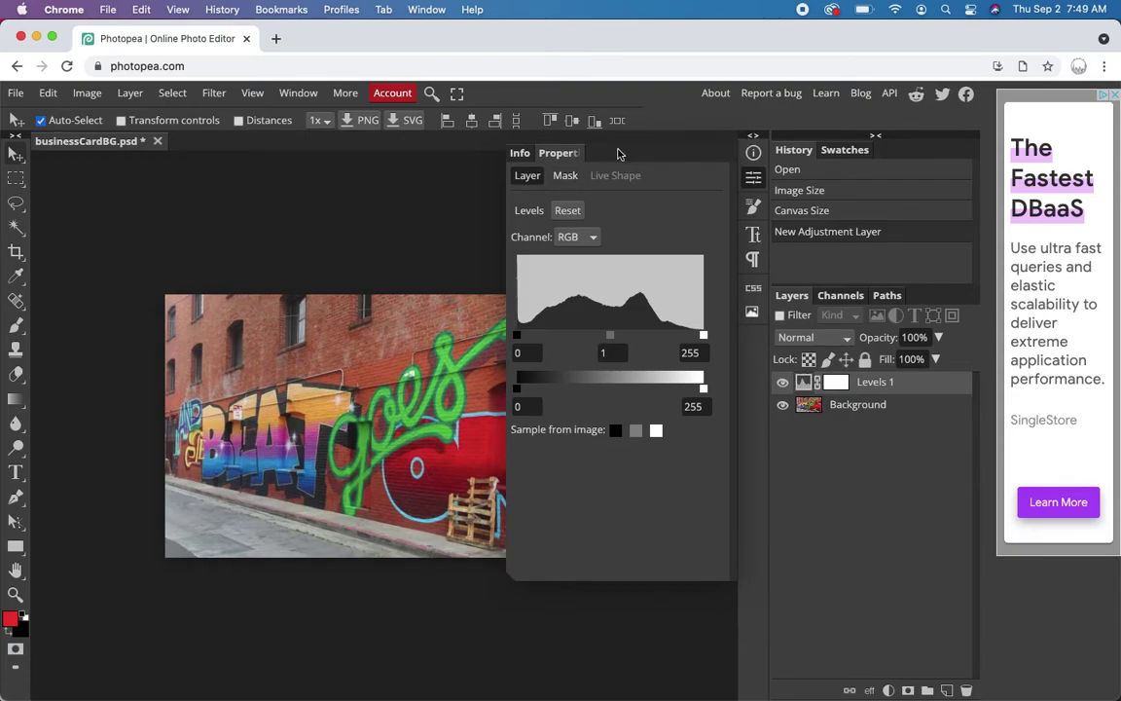
pyautogui.moveTo(565, 159); pyautogui.dragTo(639, 401)
pyautogui.moveTo(517, 338); pyautogui.dragTo(533, 337)
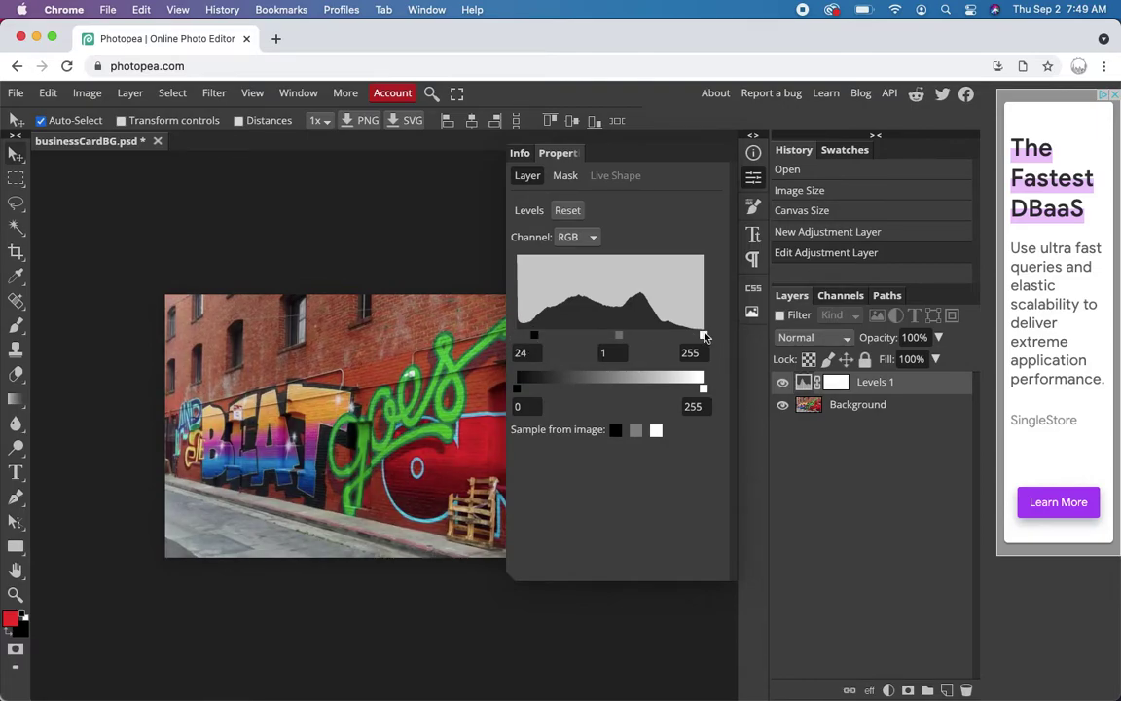
pyautogui.moveTo(703, 335)
pyautogui.mouseDown()
pyautogui.moveTo(675, 335)
pyautogui.moveTo(688, 335)
pyautogui.mouseUp()
pyautogui.moveTo(612, 339)
pyautogui.mouseDown()
pyautogui.moveTo(573, 331)
pyautogui.moveTo(662, 342)
pyautogui.moveTo(581, 340)
pyautogui.moveTo(597, 347)
pyautogui.mouseUp()
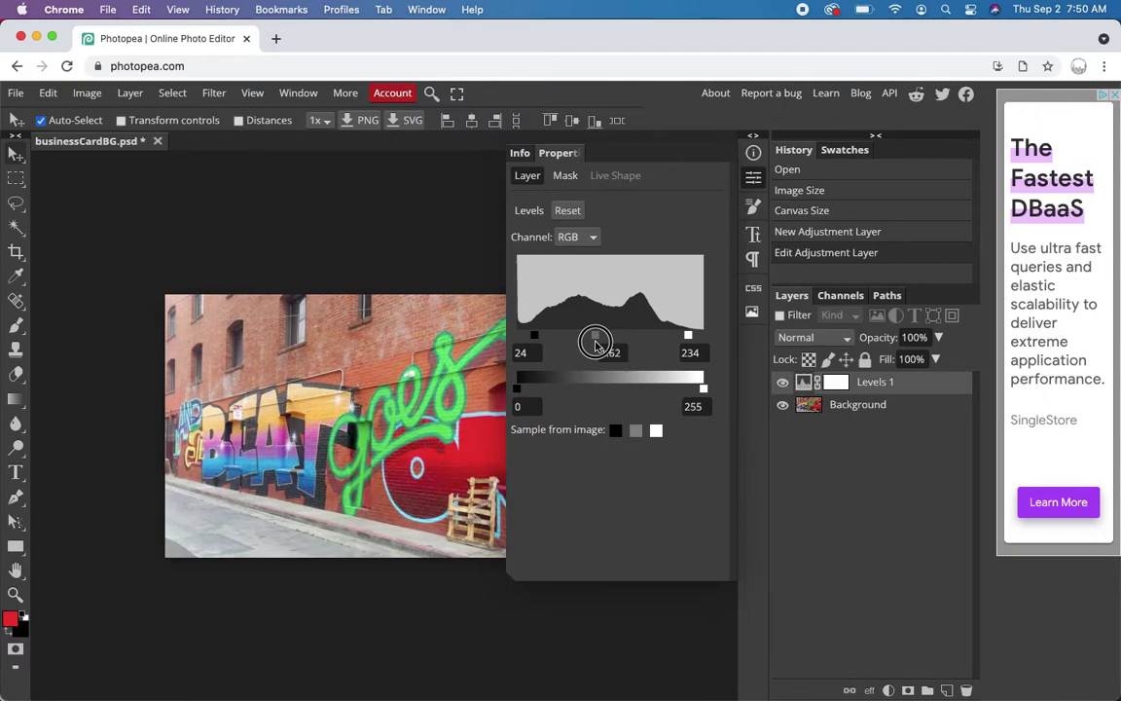
pyautogui.moveTo(597, 346); pyautogui.dragTo(598, 346)
pyautogui.click(520, 153)
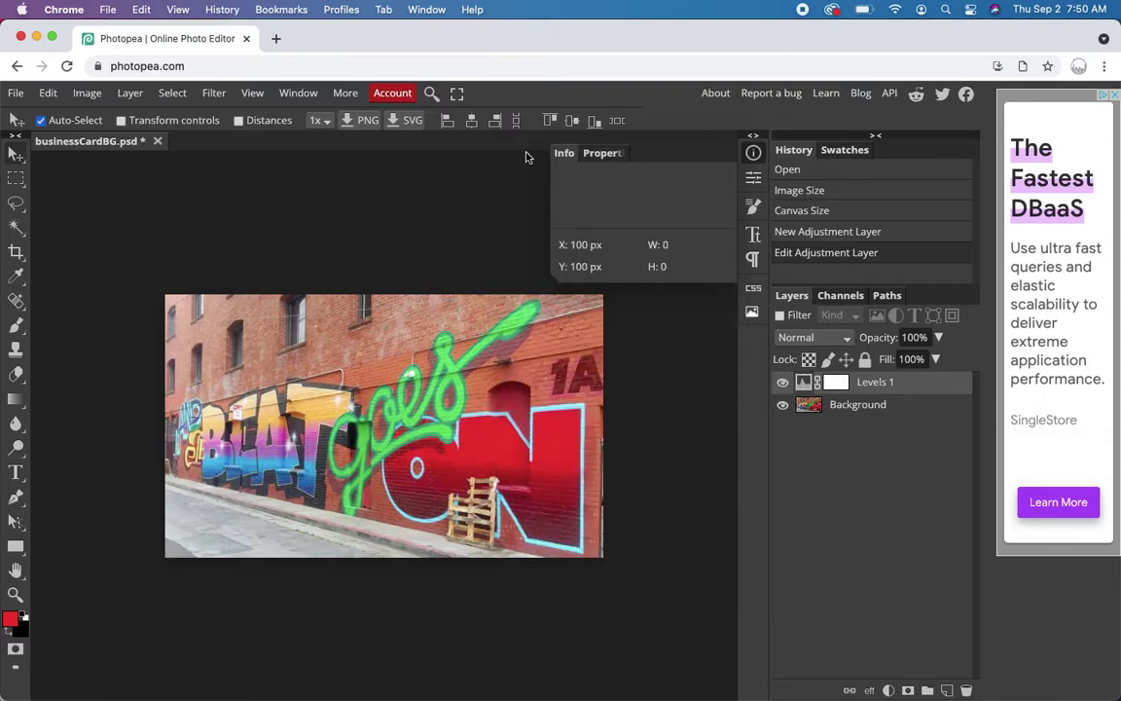
pyautogui.click(753, 153)
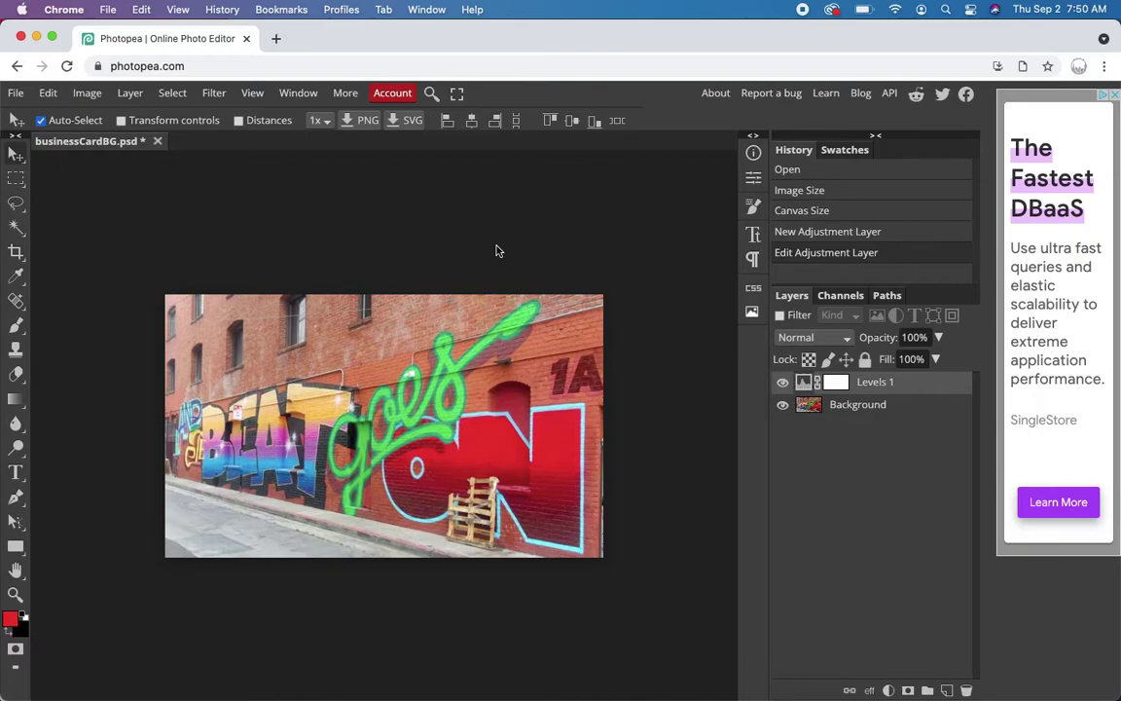
# - Add a Posterize adjustment layer above Levels 1, set to 2 levels
pyautogui.click(90, 95)
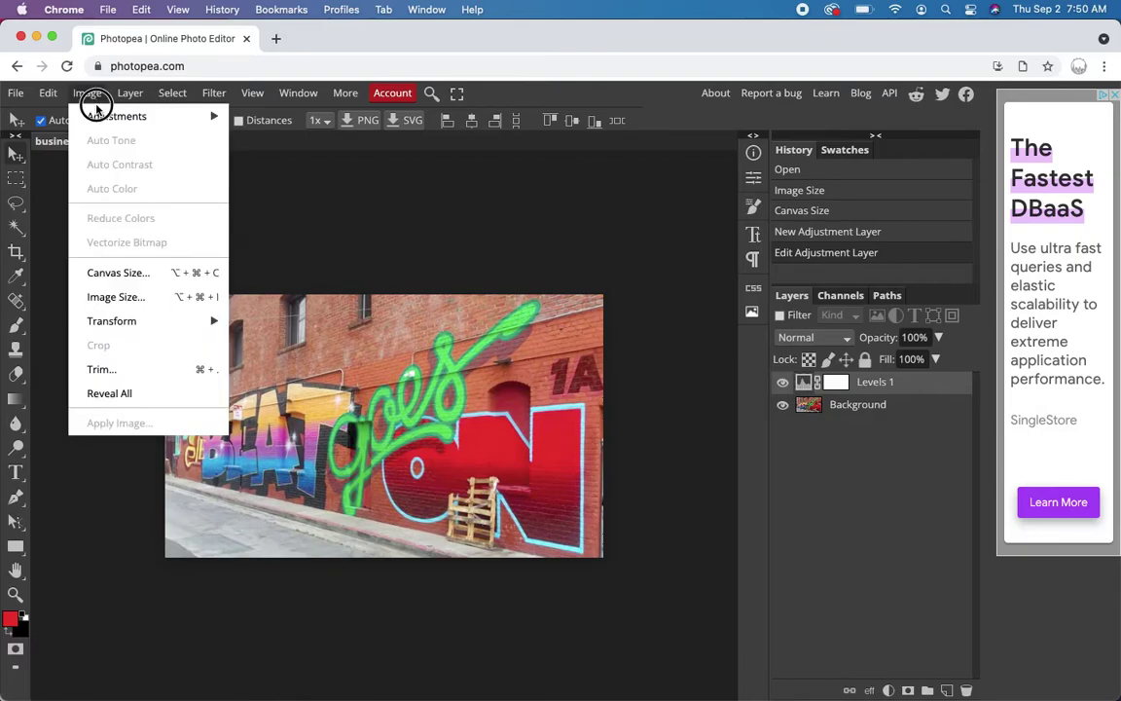
pyautogui.moveTo(98, 114)
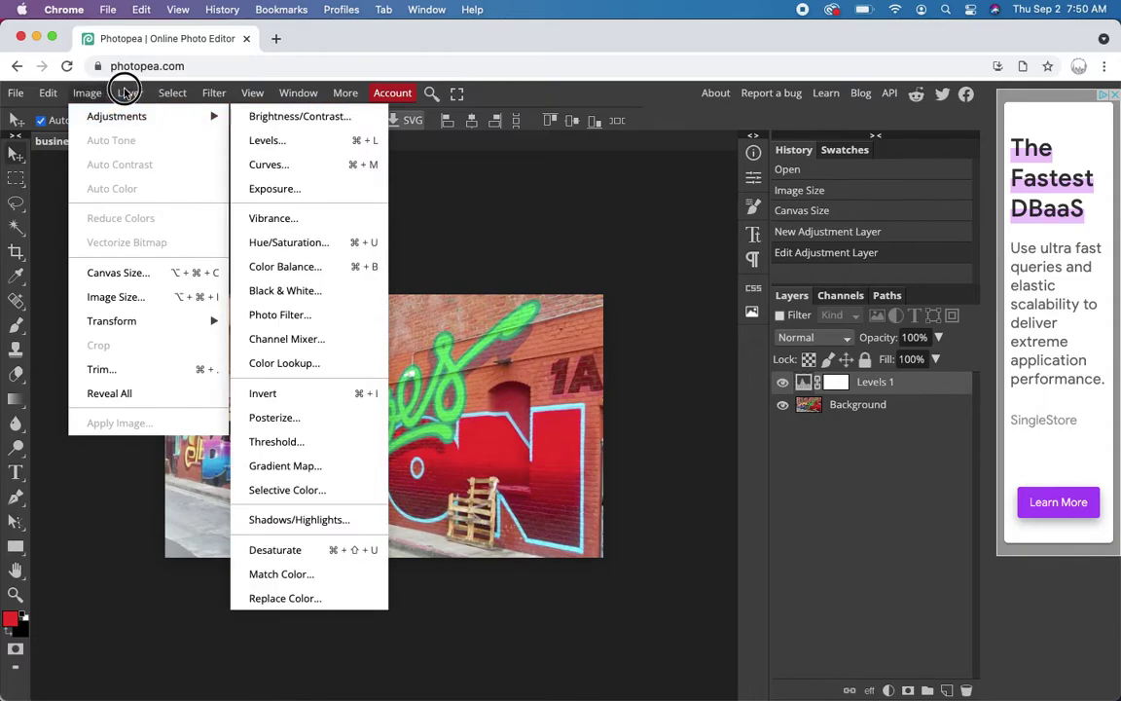
pyautogui.moveTo(129, 93)
pyautogui.moveTo(153, 263)
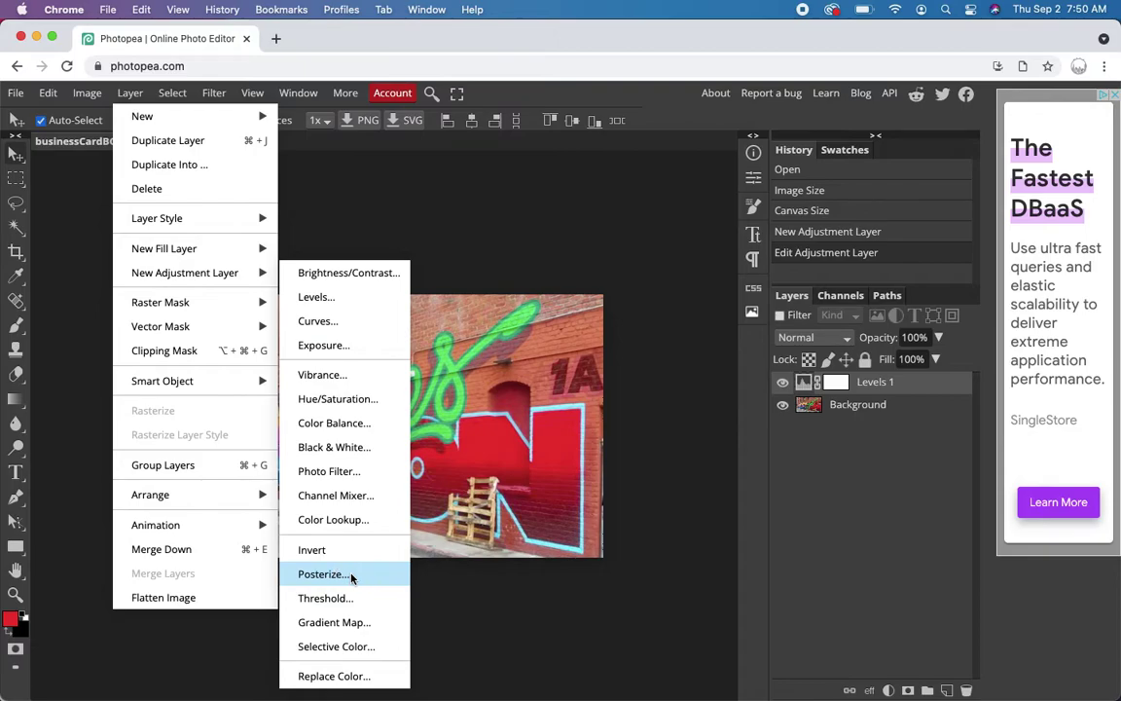
pyautogui.click(353, 578)
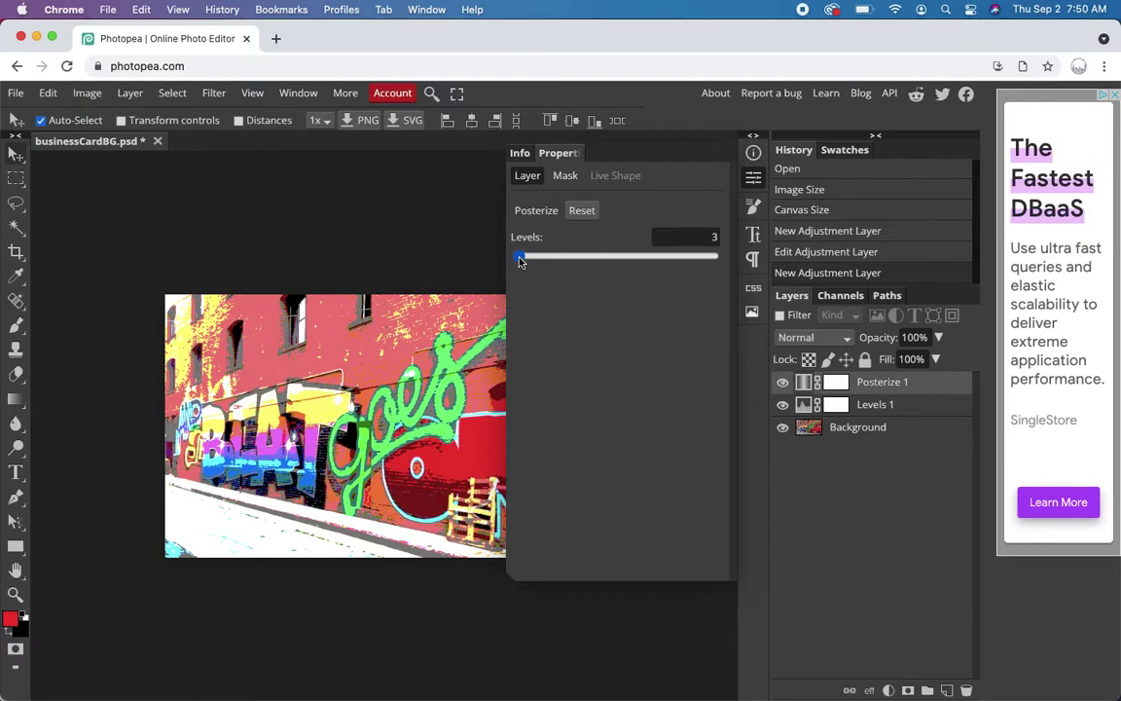
pyautogui.moveTo(523, 261); pyautogui.dragTo(472, 263)
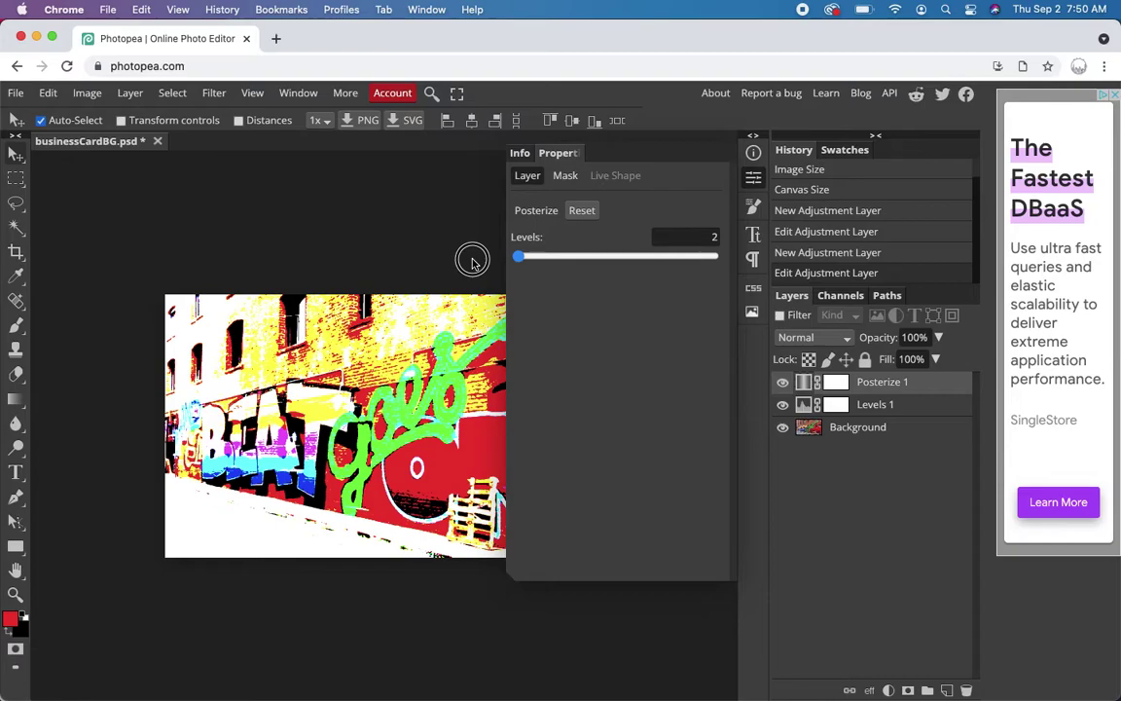
pyautogui.moveTo(472, 263); pyautogui.dragTo(519, 265)
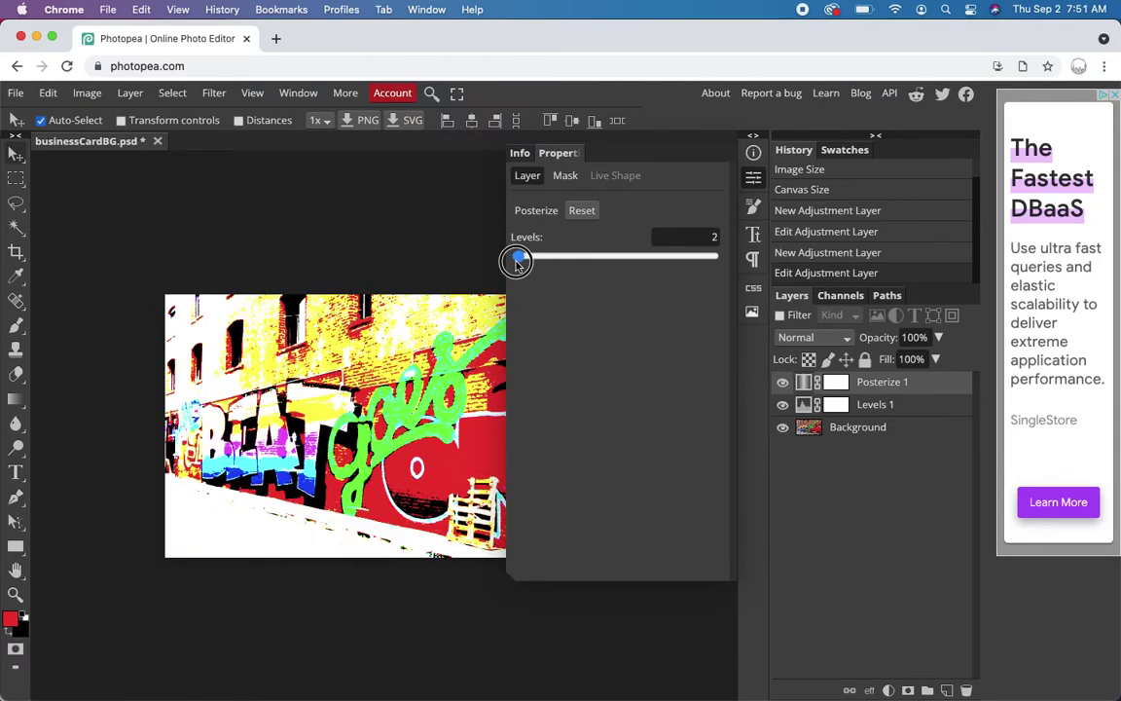
pyautogui.moveTo(517, 263); pyautogui.dragTo(518, 266)
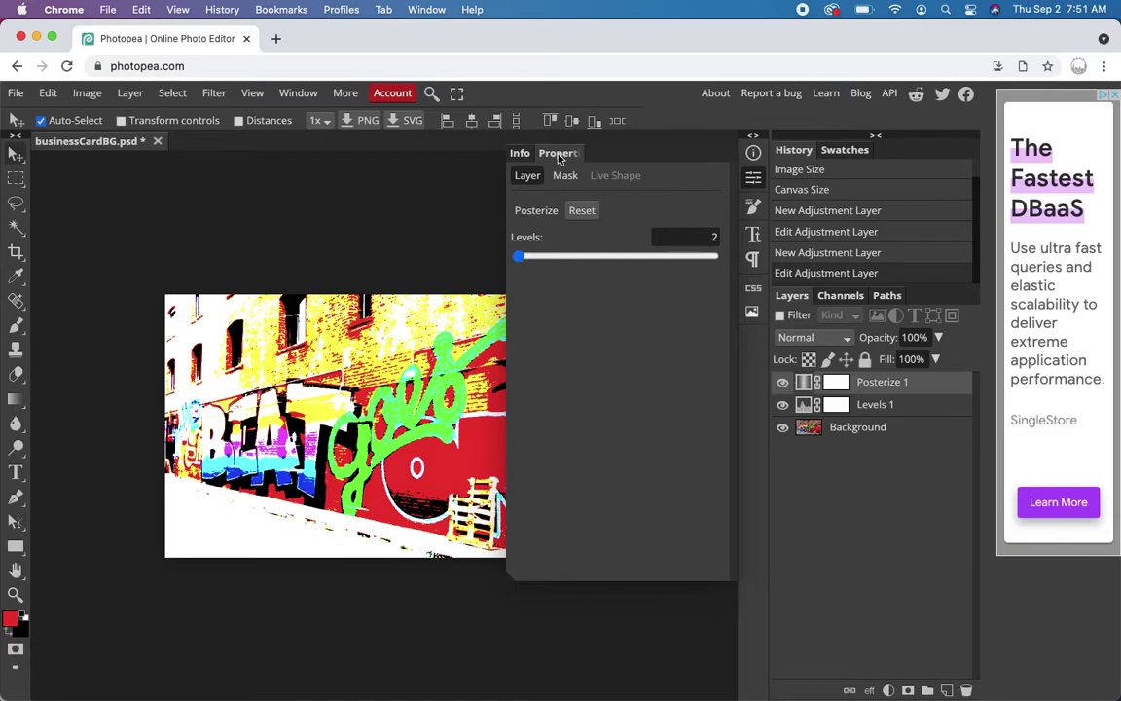
pyautogui.click(522, 153)
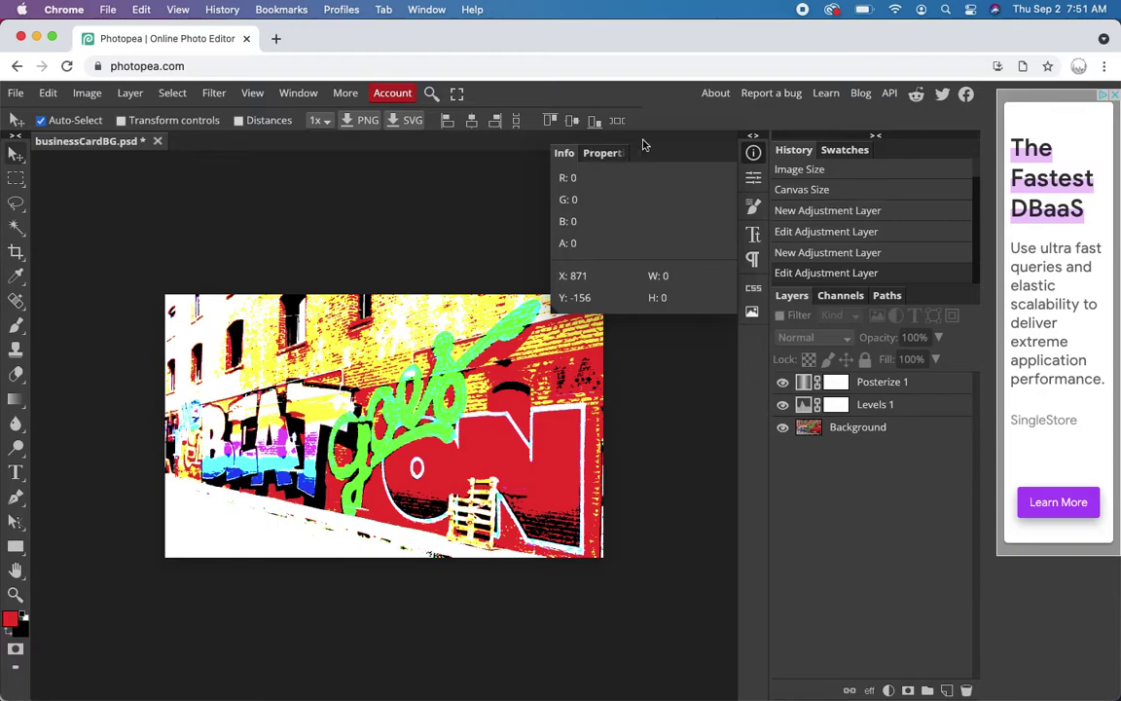
# - Add a text layer near the top of the card containing the cardholder's name
pyautogui.click(753, 153)
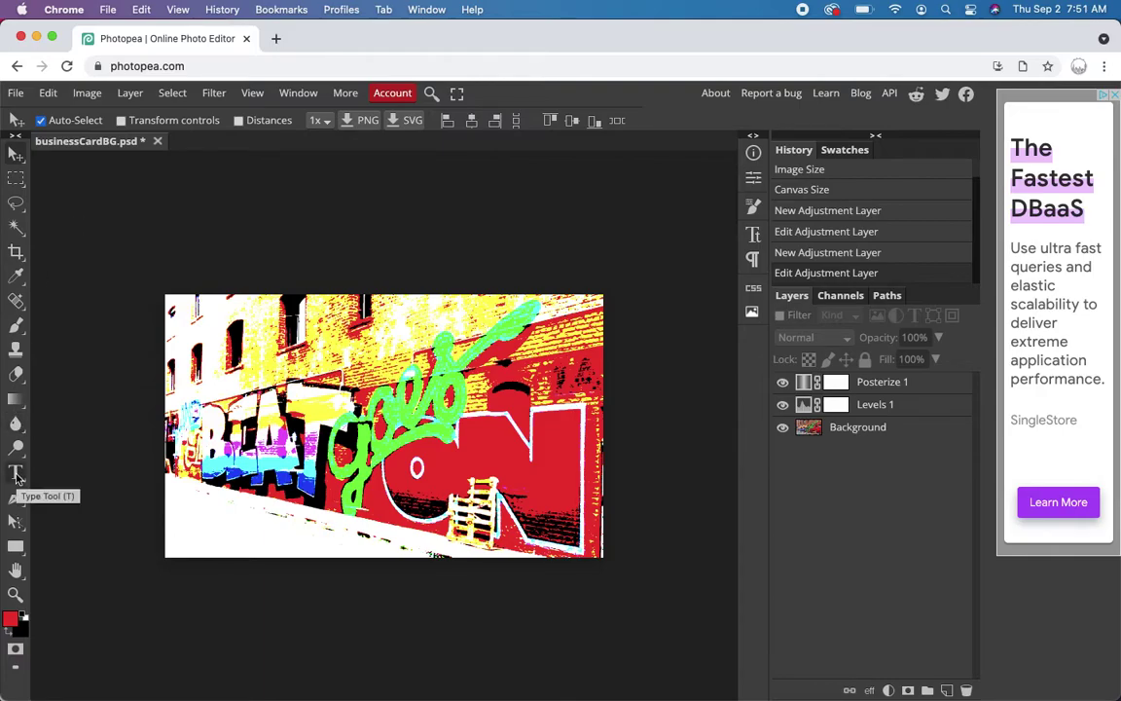
pyautogui.click(16, 475)
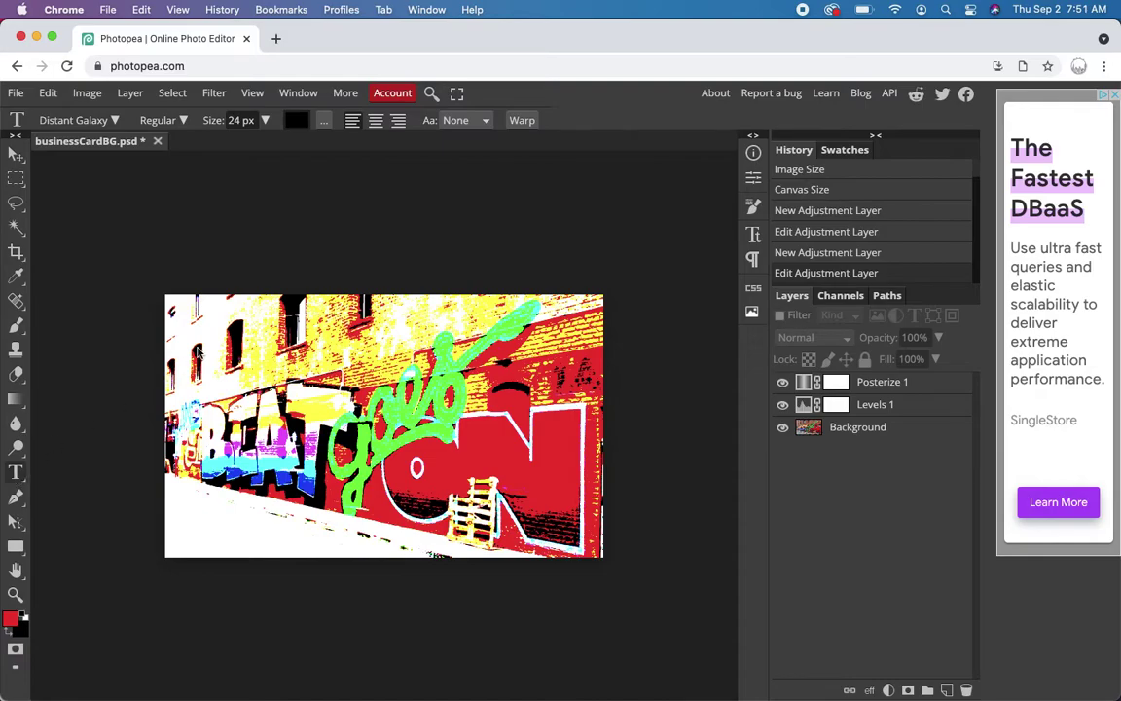
pyautogui.click(184, 313)
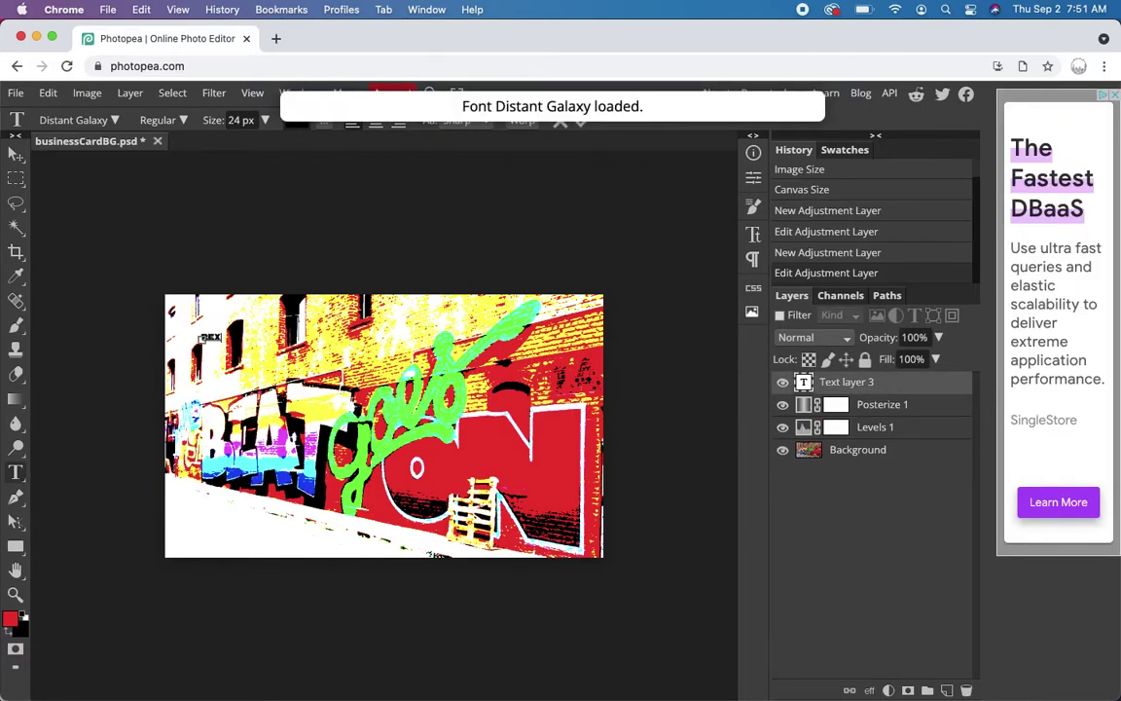
pyautogui.write('REX')
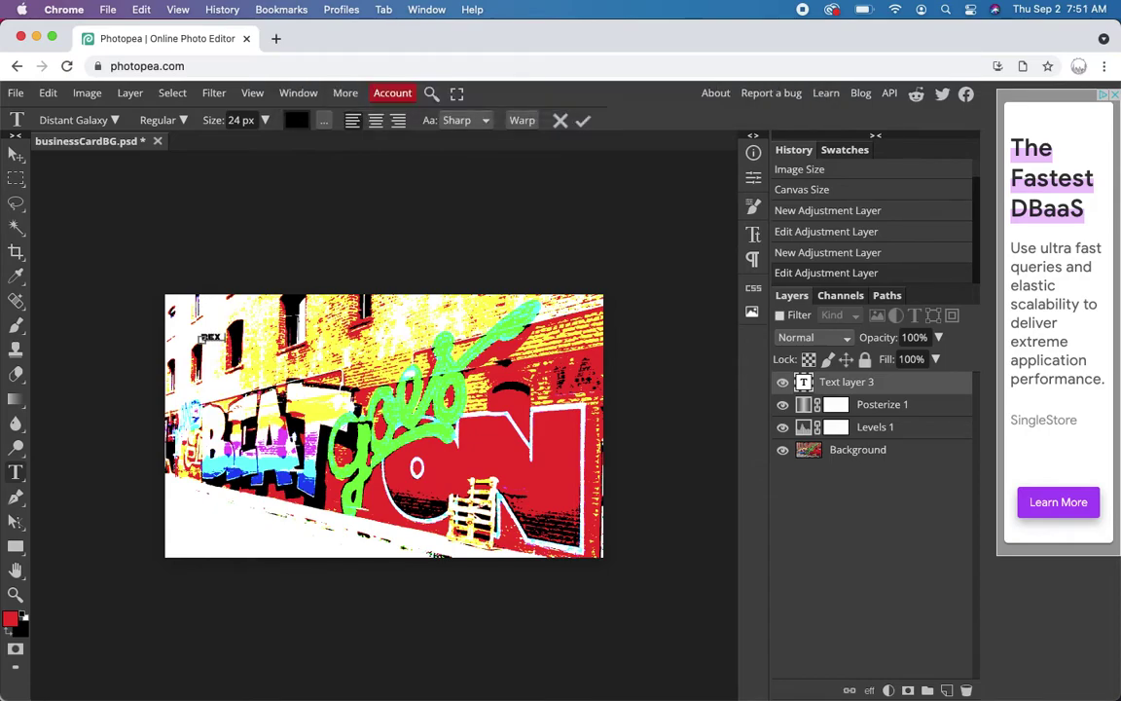
pyautogui.write(' WATERBOTTLE')
pyautogui.press('super+a')
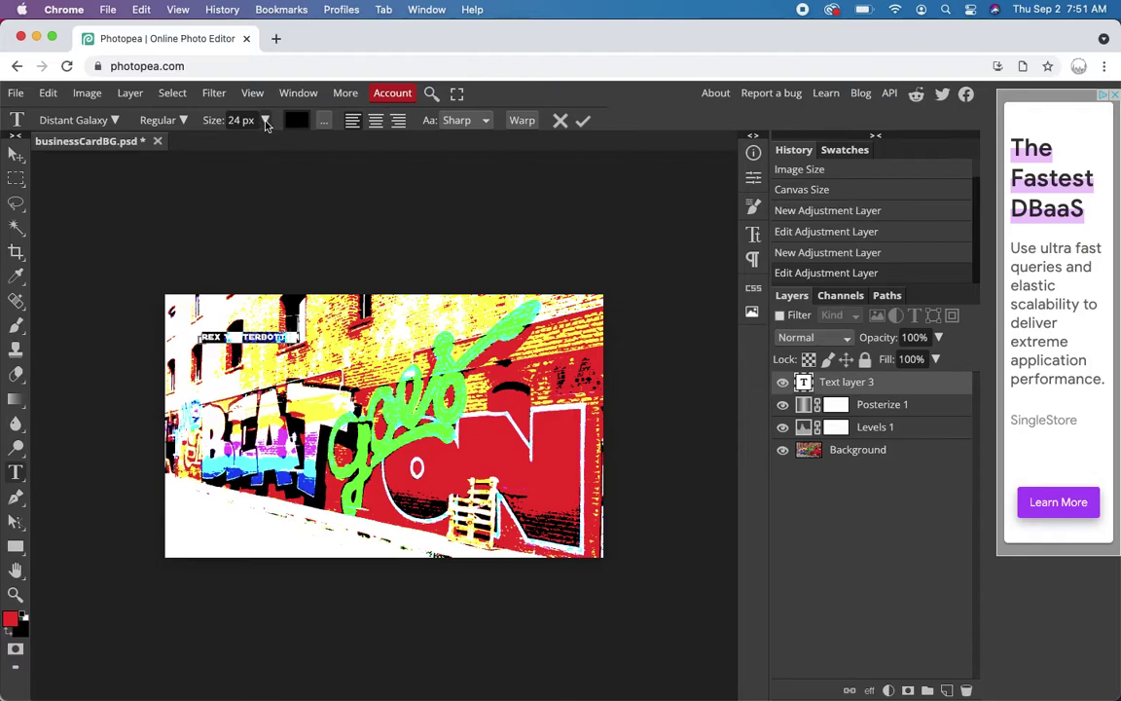
# - Set the black Distant Galaxy name to 72 px and position it near the top-left
pyautogui.click(237, 121)
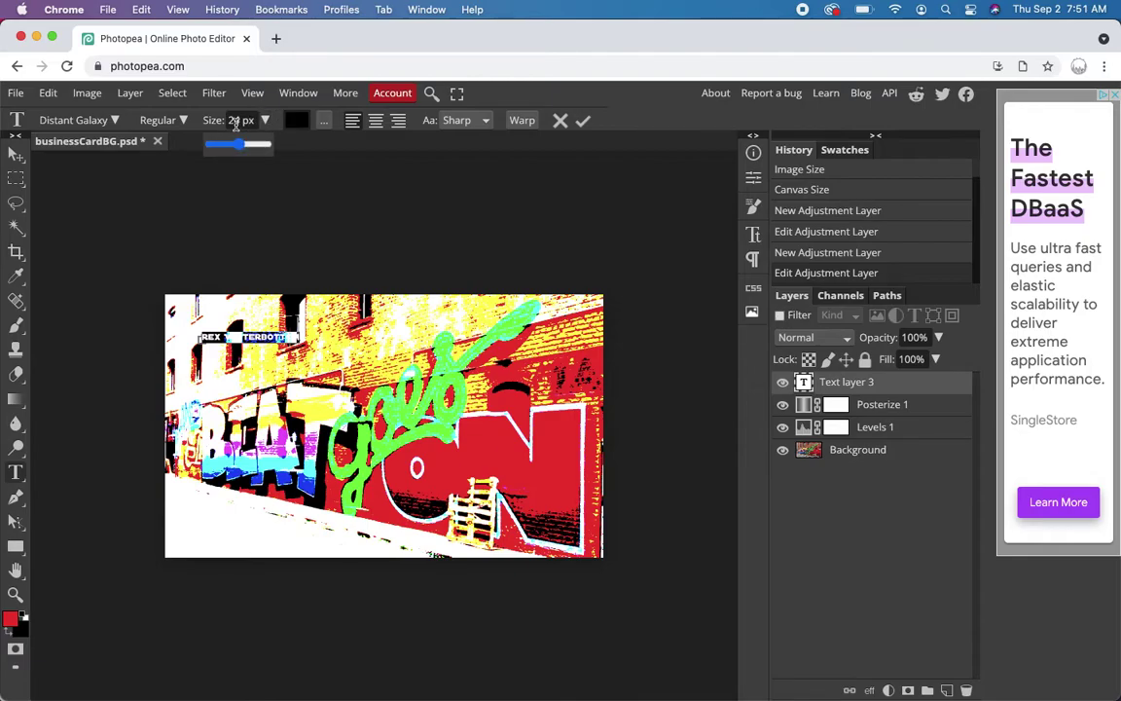
pyautogui.moveTo(239, 145); pyautogui.dragTo(253, 149)
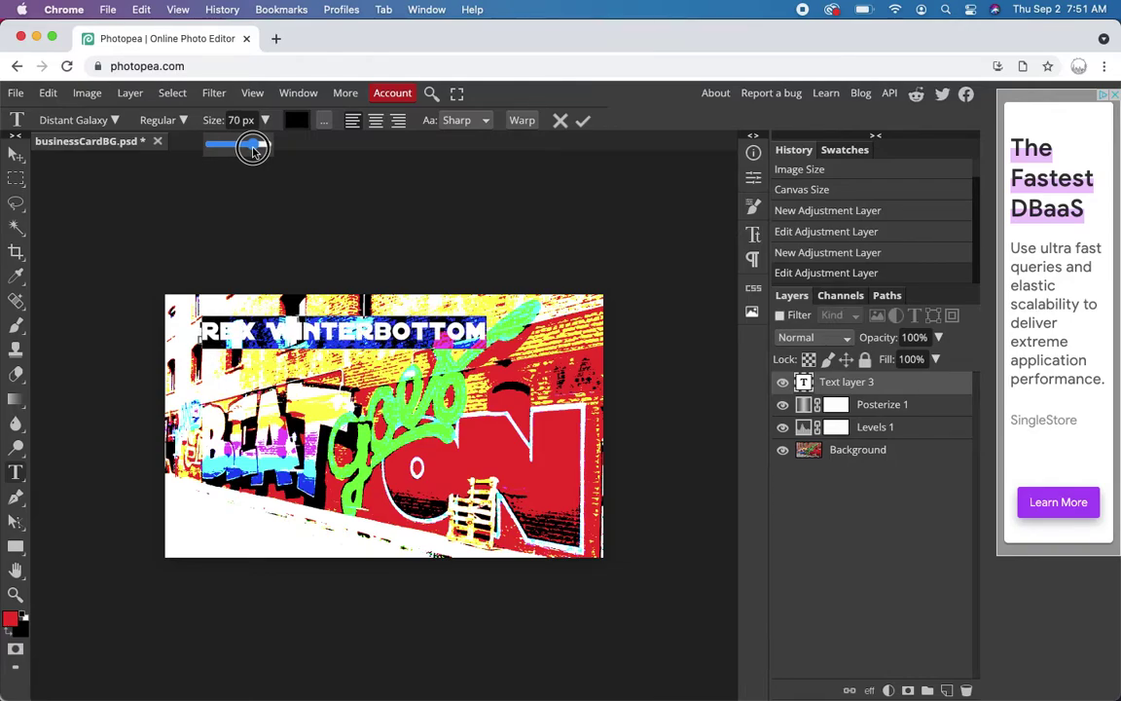
pyautogui.moveTo(253, 150); pyautogui.dragTo(254, 152)
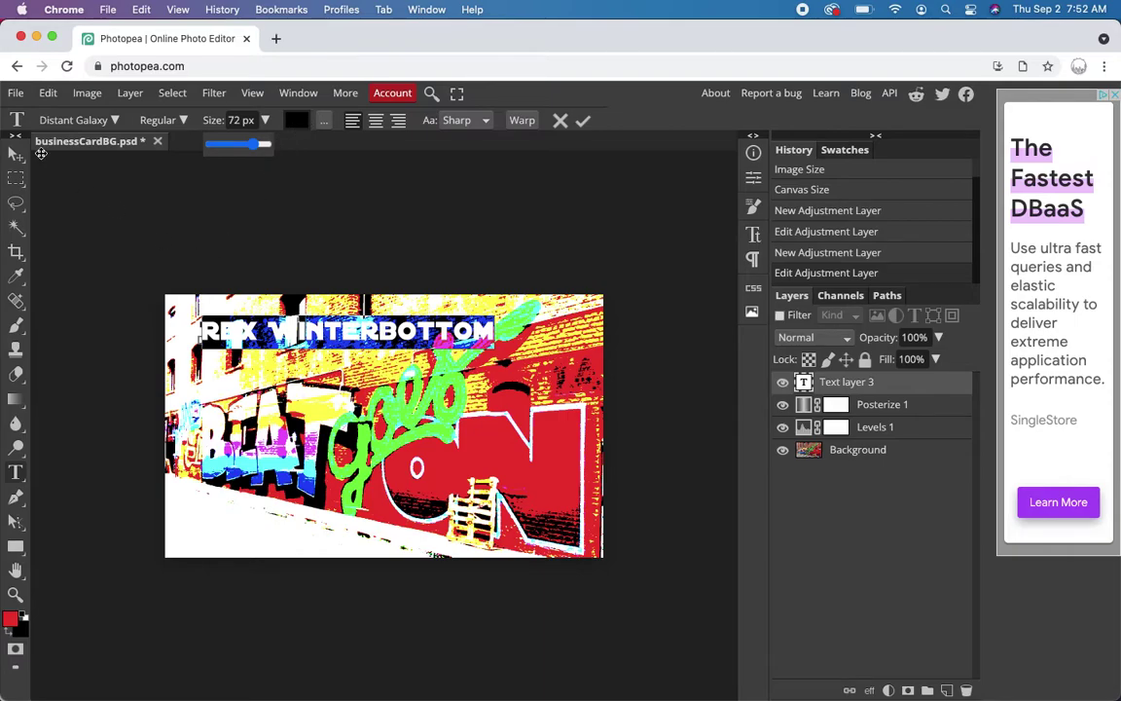
pyautogui.click(16, 153)
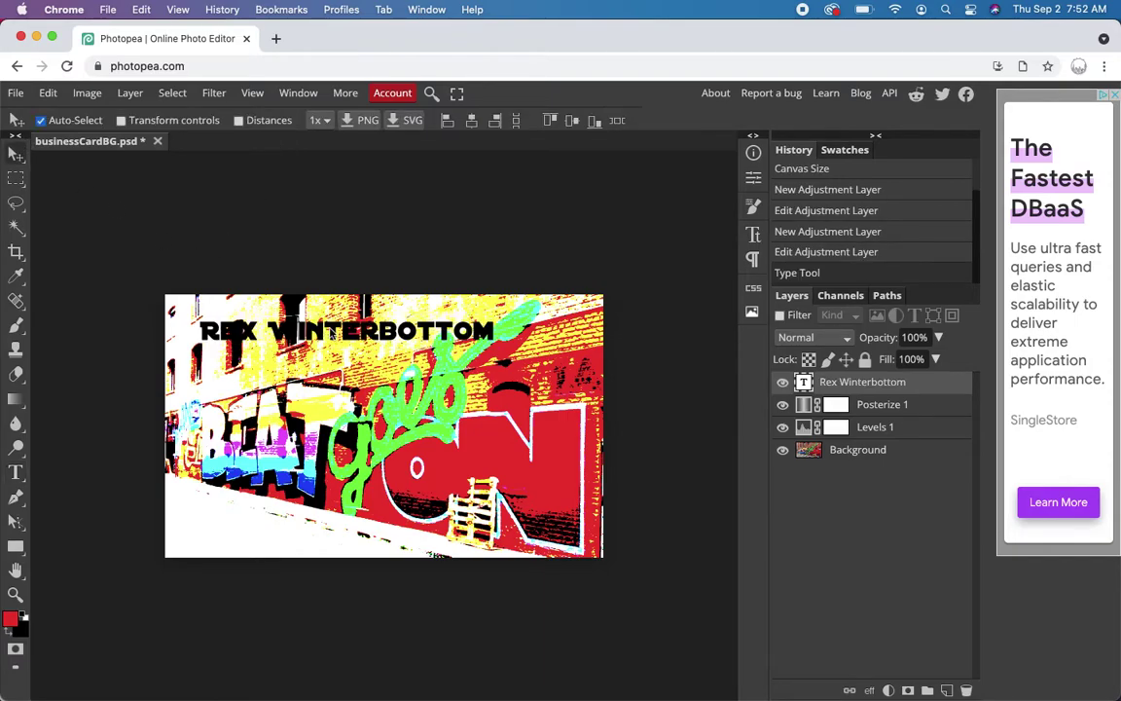
pyautogui.moveTo(333, 331)
pyautogui.mouseDown()
pyautogui.moveTo(309, 320)
pyautogui.moveTo(328, 351)
pyautogui.moveTo(320, 537)
pyautogui.moveTo(324, 320)
pyautogui.moveTo(333, 325)
pyautogui.moveTo(300, 308)
pyautogui.moveTo(329, 333)
pyautogui.mouseUp()
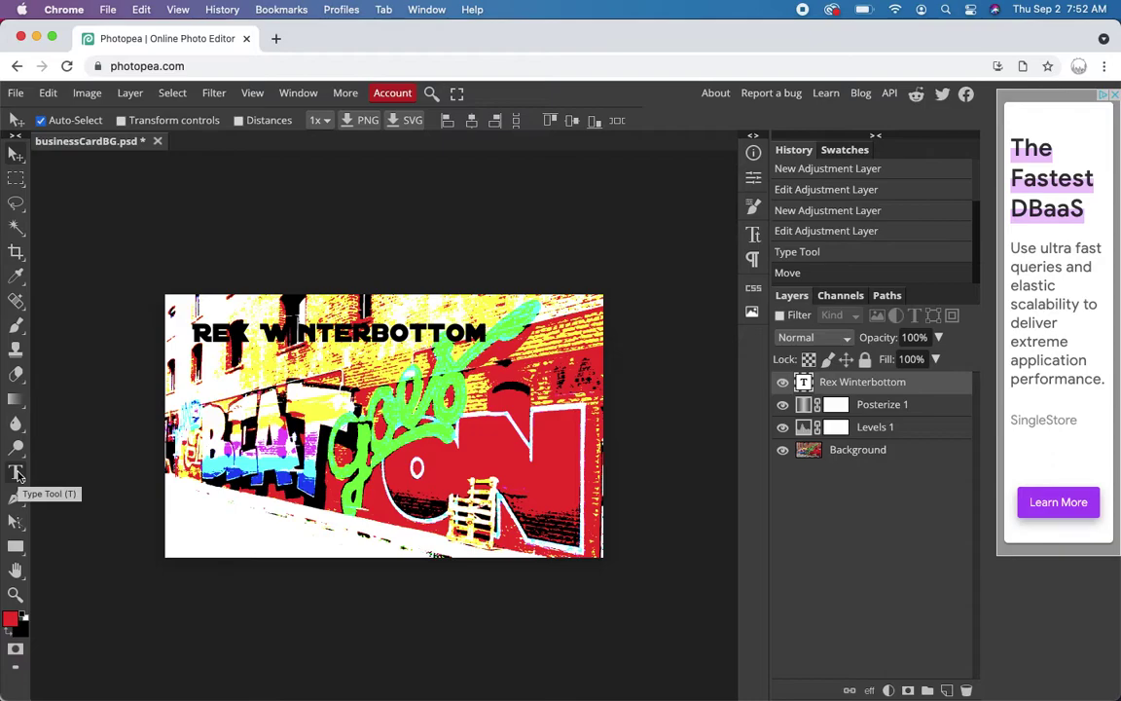
pyautogui.click(16, 475)
# - Select all of the name text and switch its font to Edo
pyautogui.click(190, 326)
pyautogui.hotkey('ctrl', 'a')
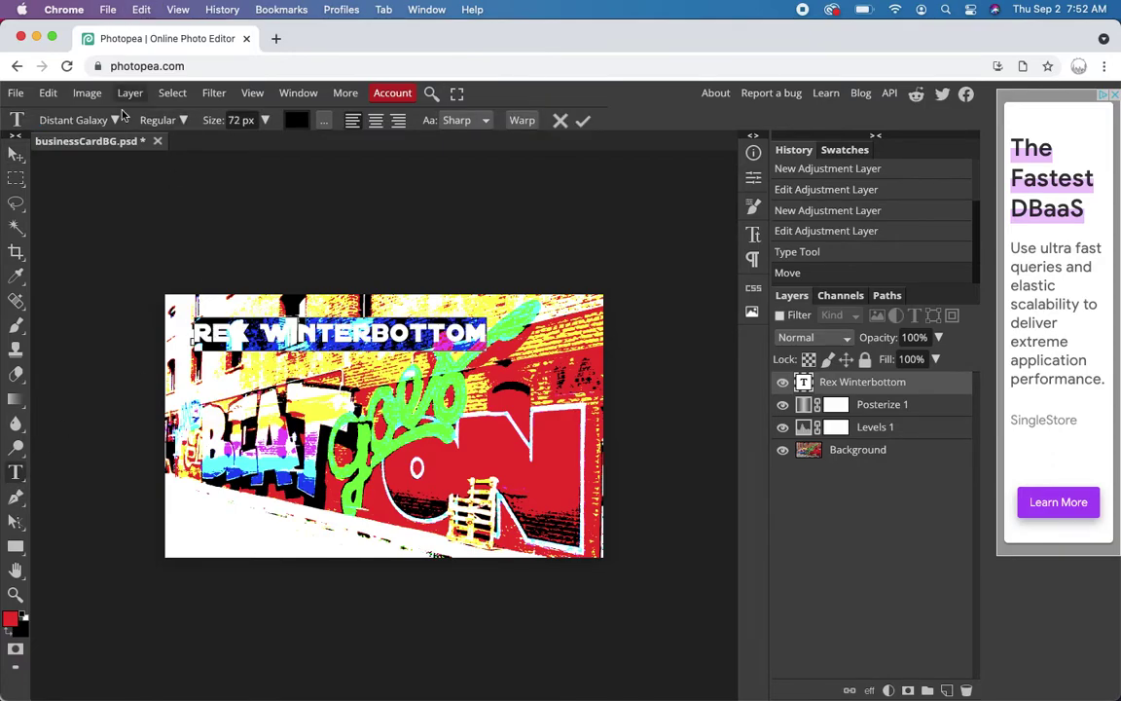
pyautogui.click(116, 119)
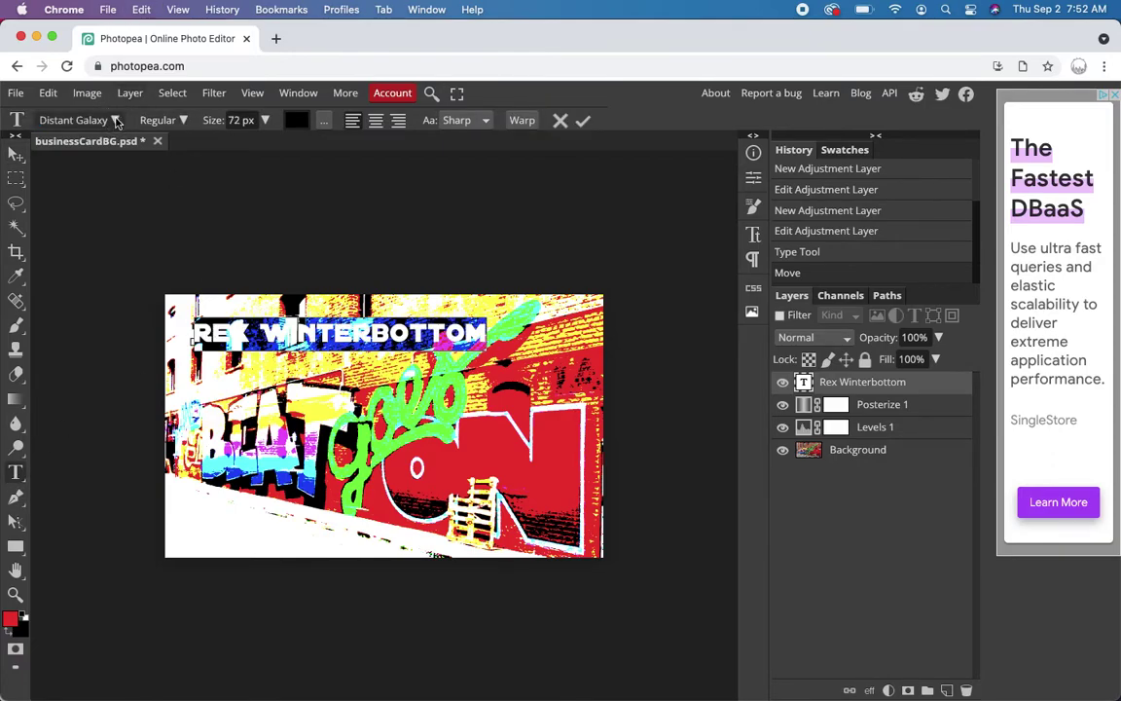
pyautogui.click(84, 123)
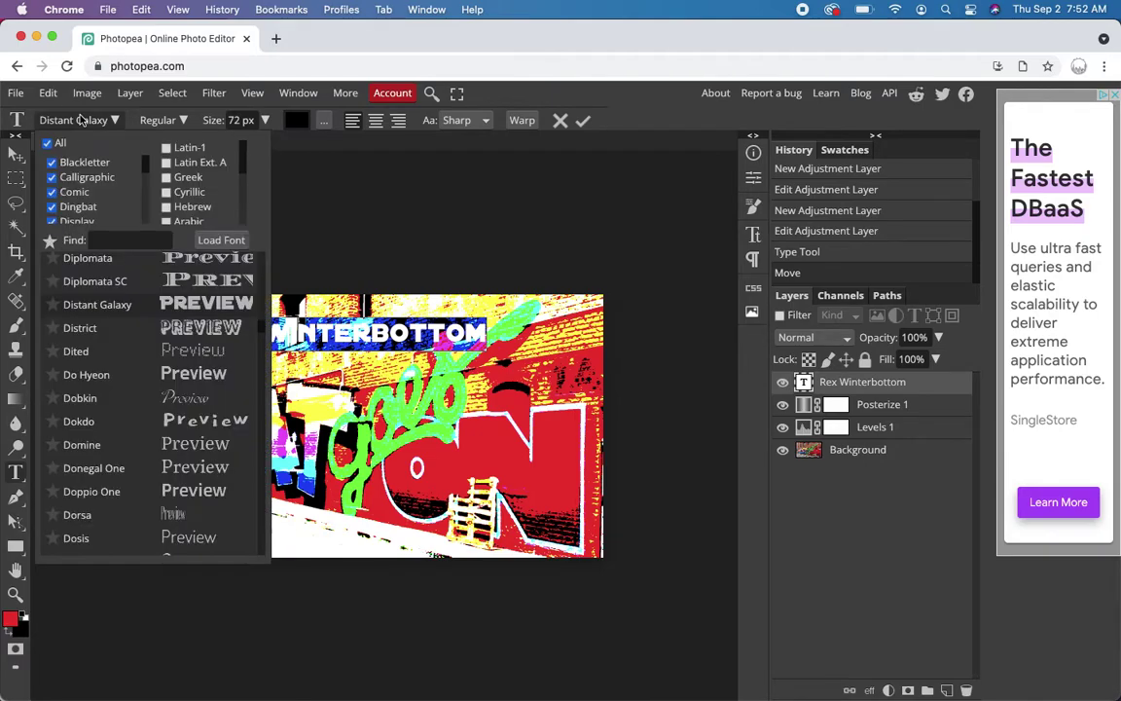
pyautogui.click(82, 119)
pyautogui.click(82, 120)
pyautogui.click(82, 119)
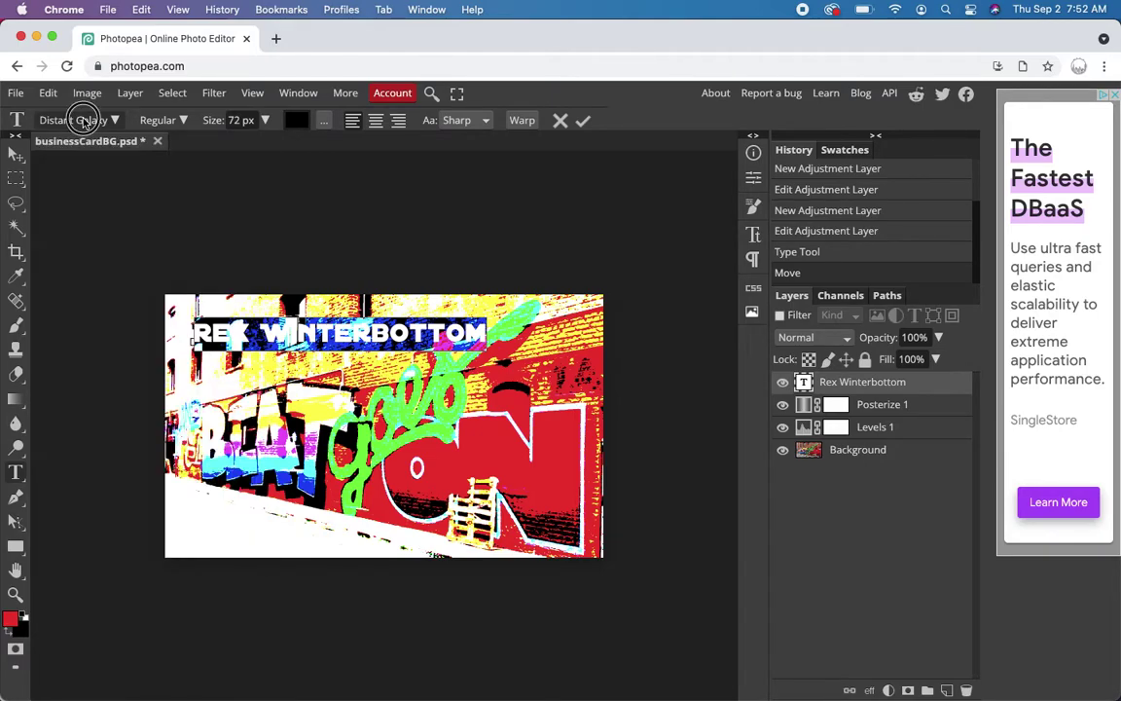
pyautogui.click(84, 121)
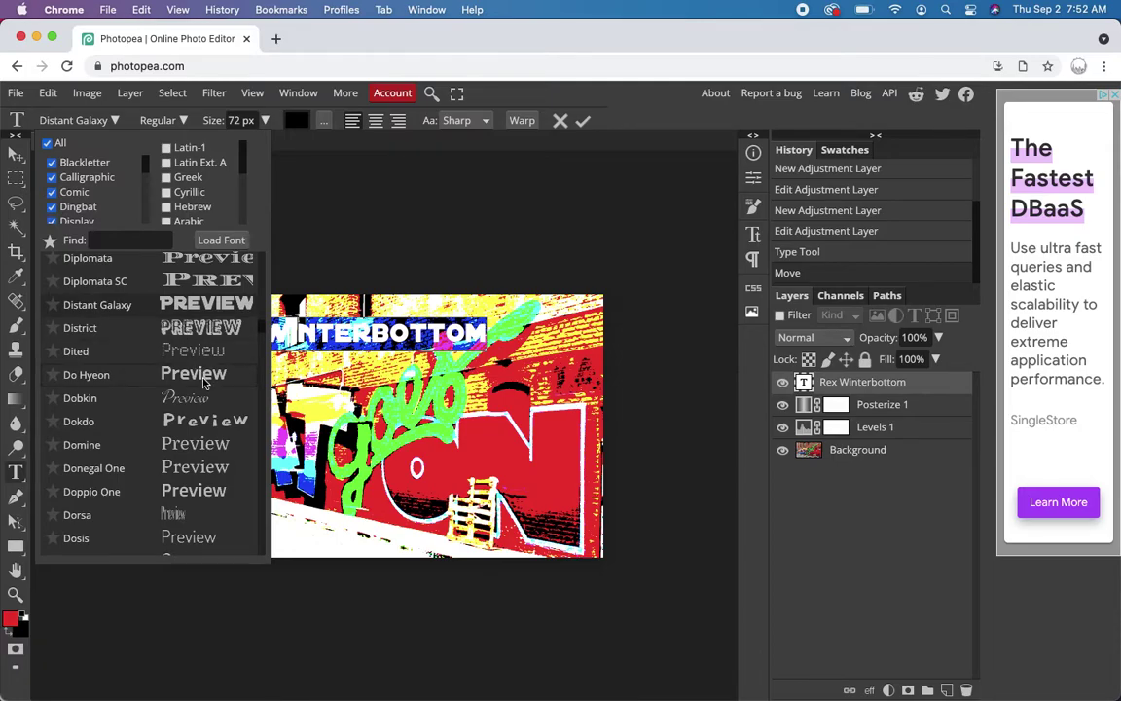
pyautogui.scroll(-10, 204, 383)
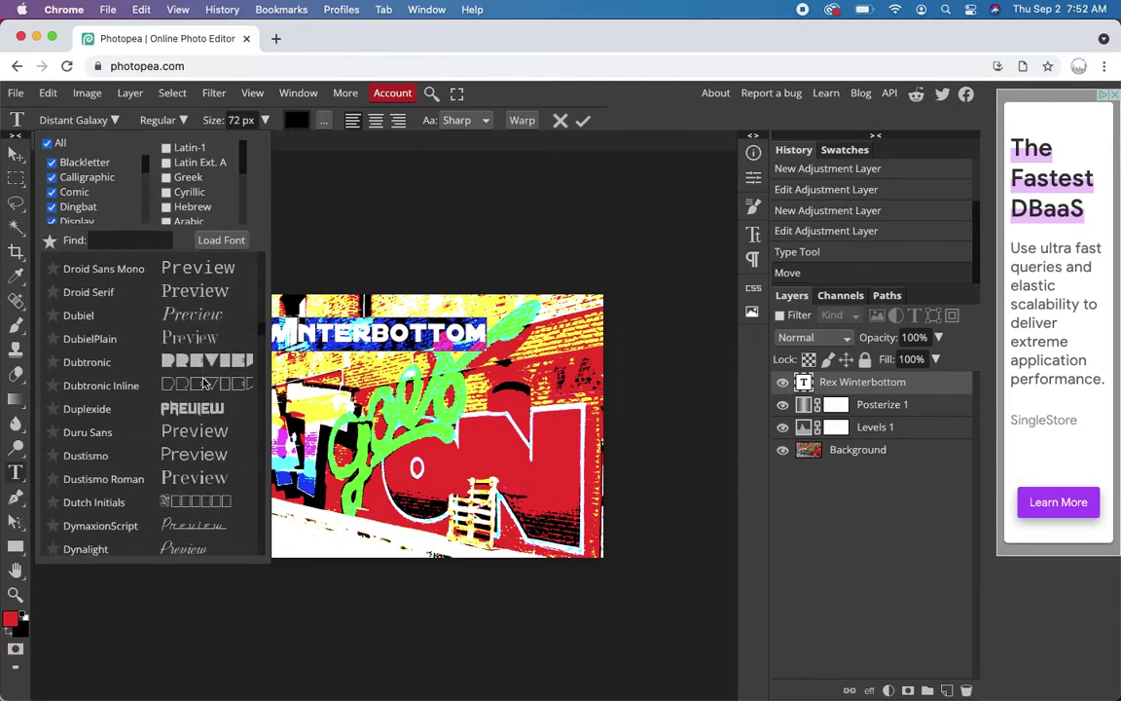
pyautogui.scroll(-10, 205, 383)
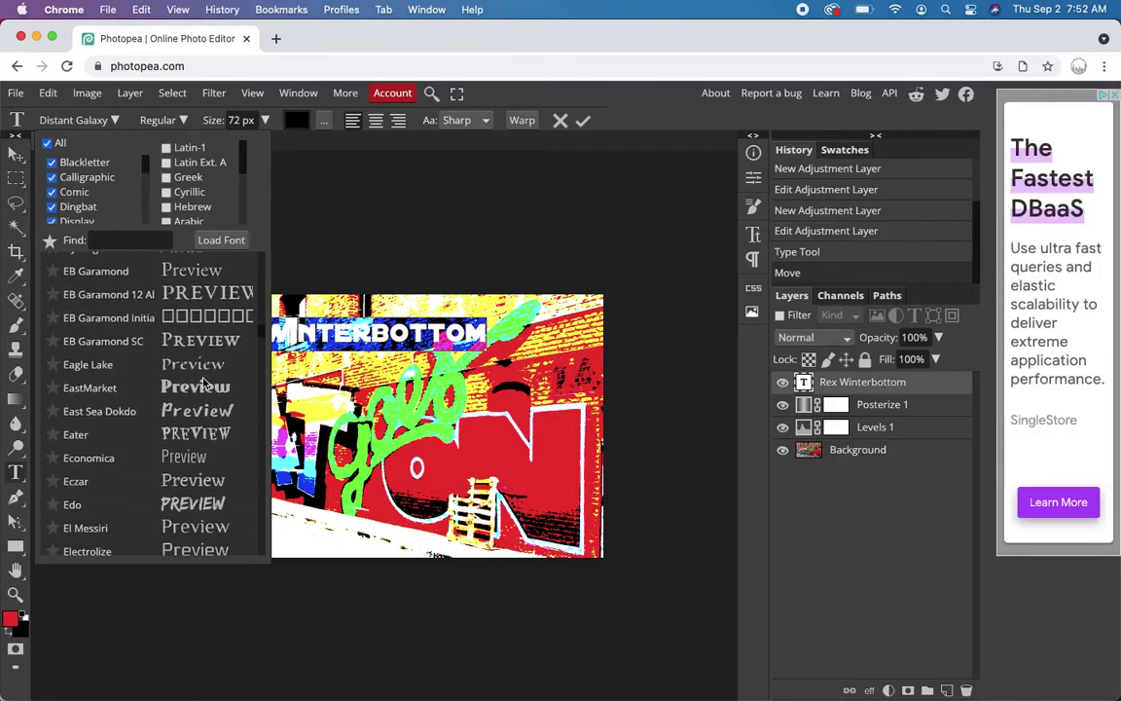
pyautogui.scroll(-2, 204, 383)
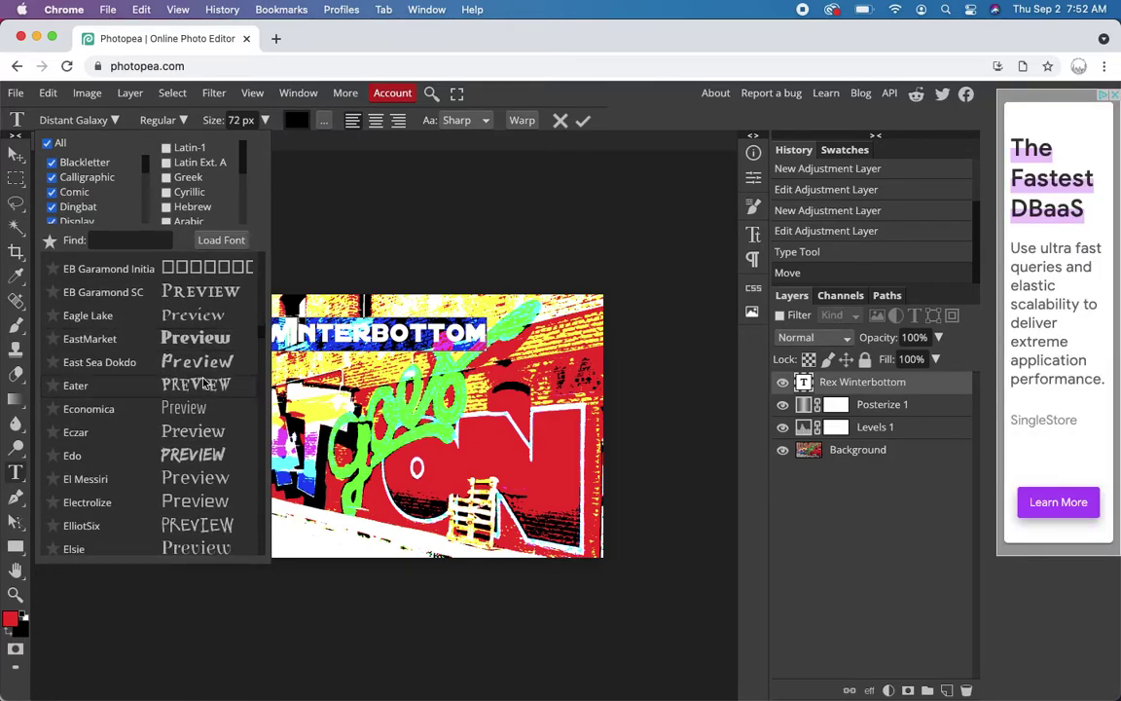
pyautogui.click(185, 462)
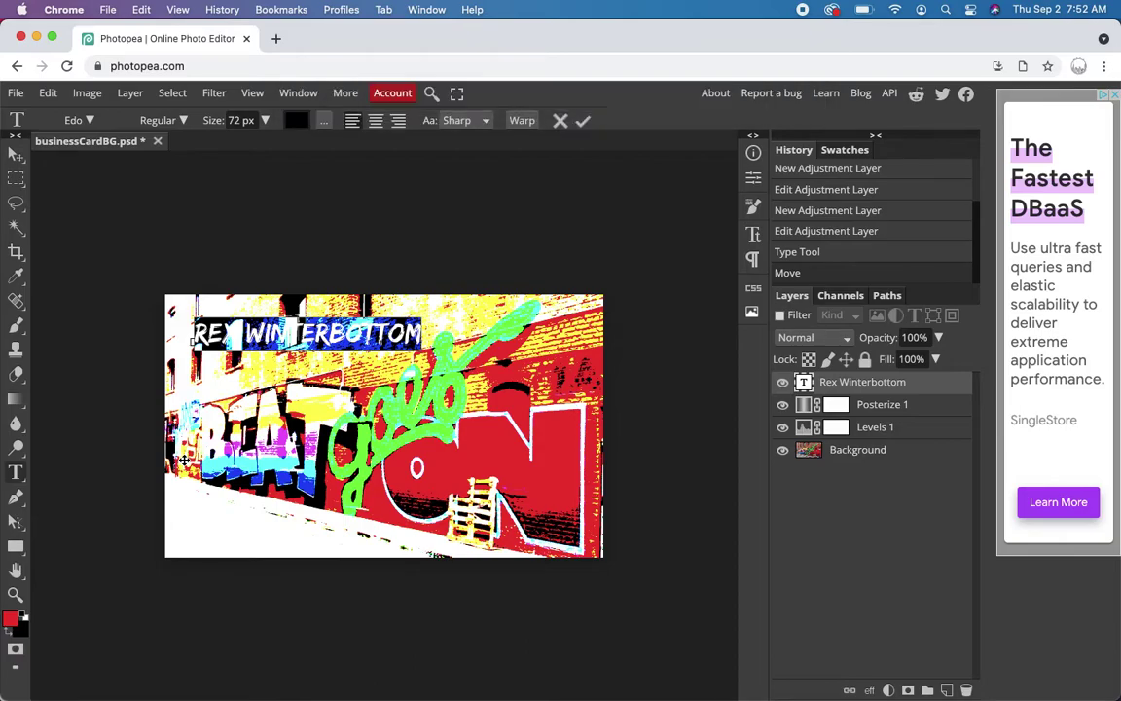
# - Set the name's text size to 108 px
pyautogui.doubleClick(226, 120)
pyautogui.write('108')
pyautogui.press('Return')
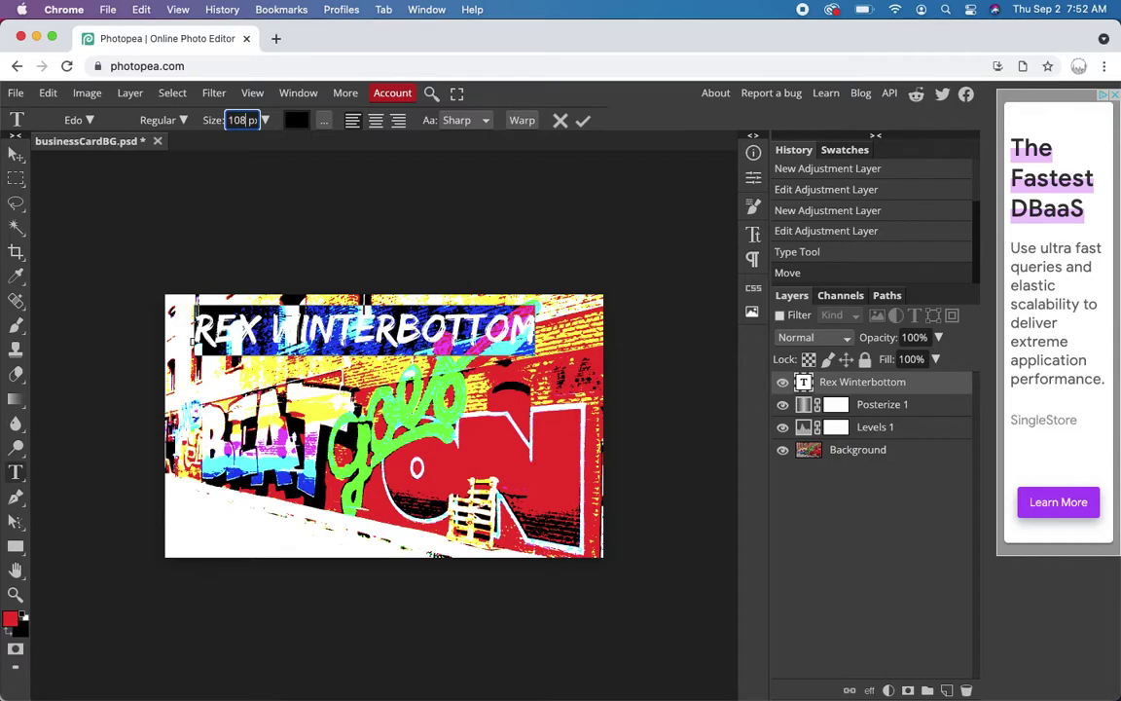
pyautogui.doubleClick(239, 120)
# - Review the font, fill and Sharp anti-aliasing settings, then commit the text edit
pyautogui.click(86, 119)
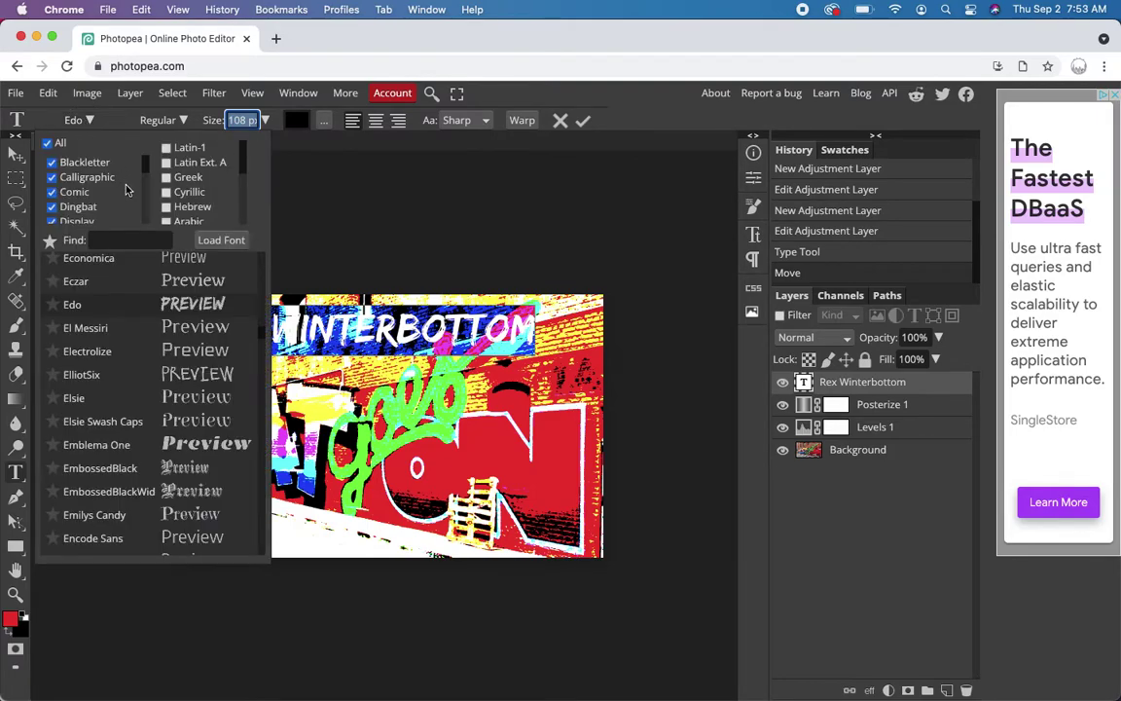
pyautogui.scroll(-3, 113, 165)
pyautogui.scroll(3, 113, 165)
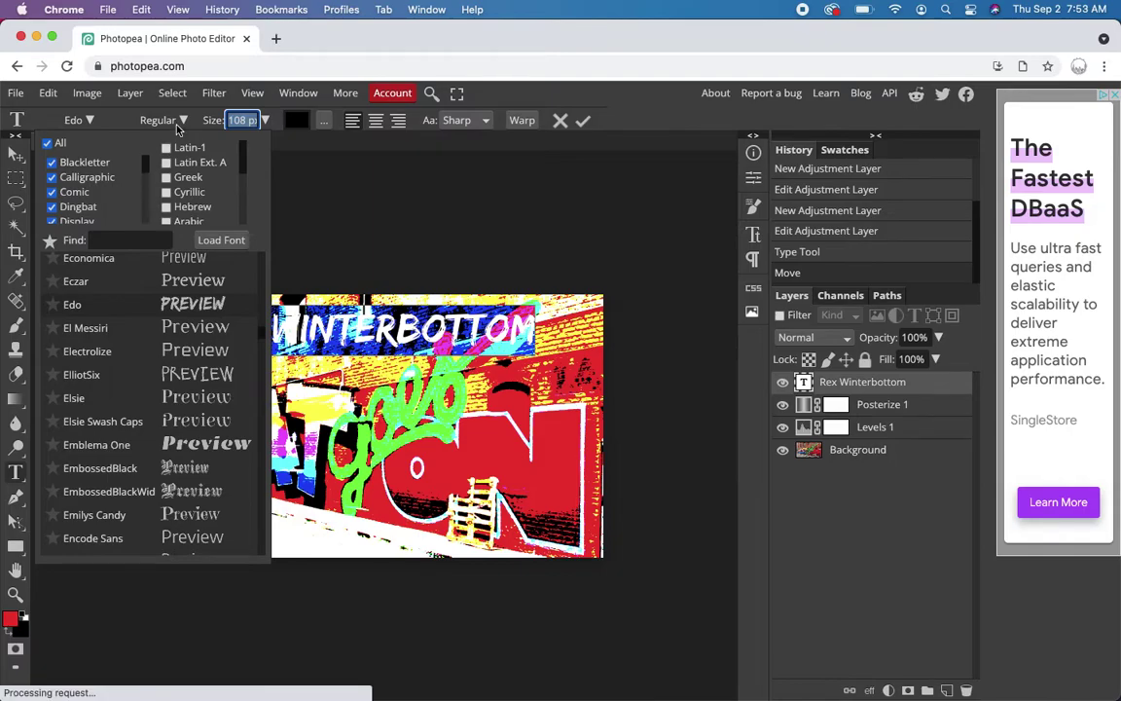
pyautogui.click(322, 122)
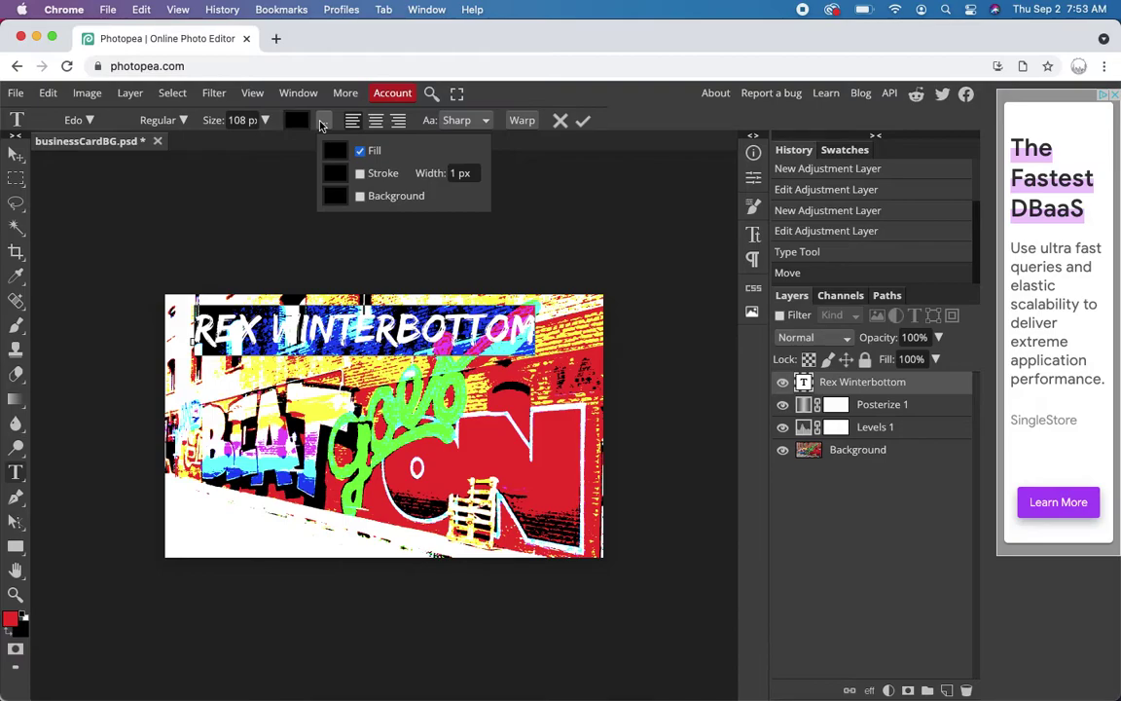
pyautogui.click(483, 121)
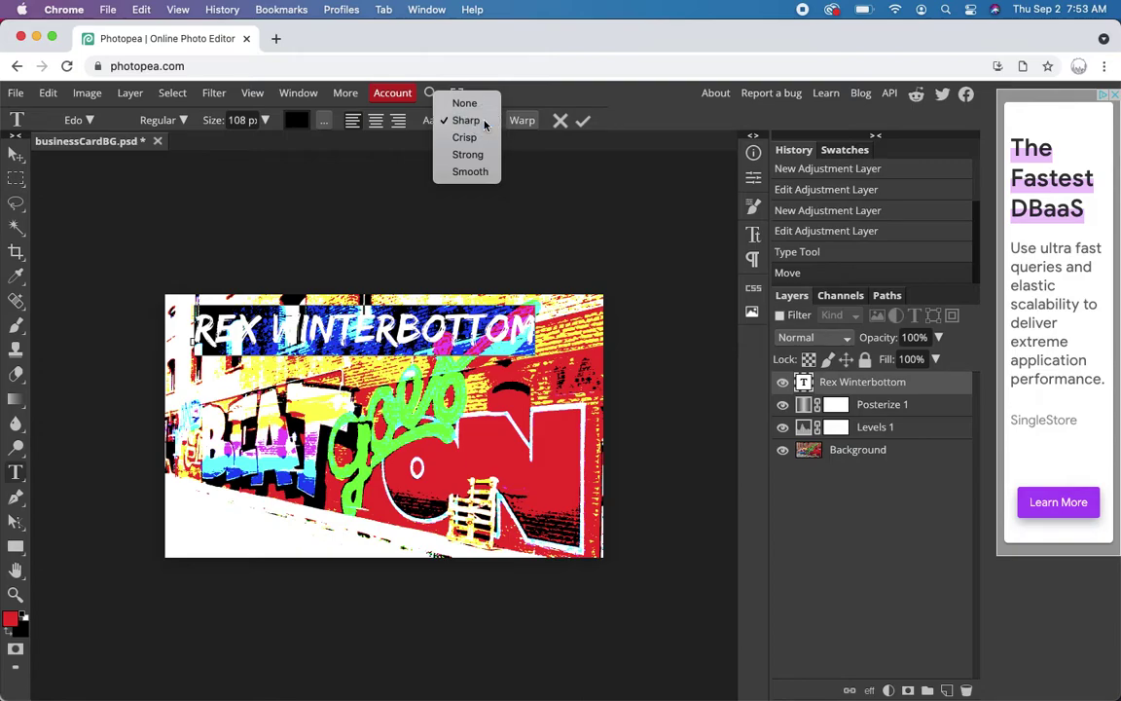
pyautogui.click(477, 121)
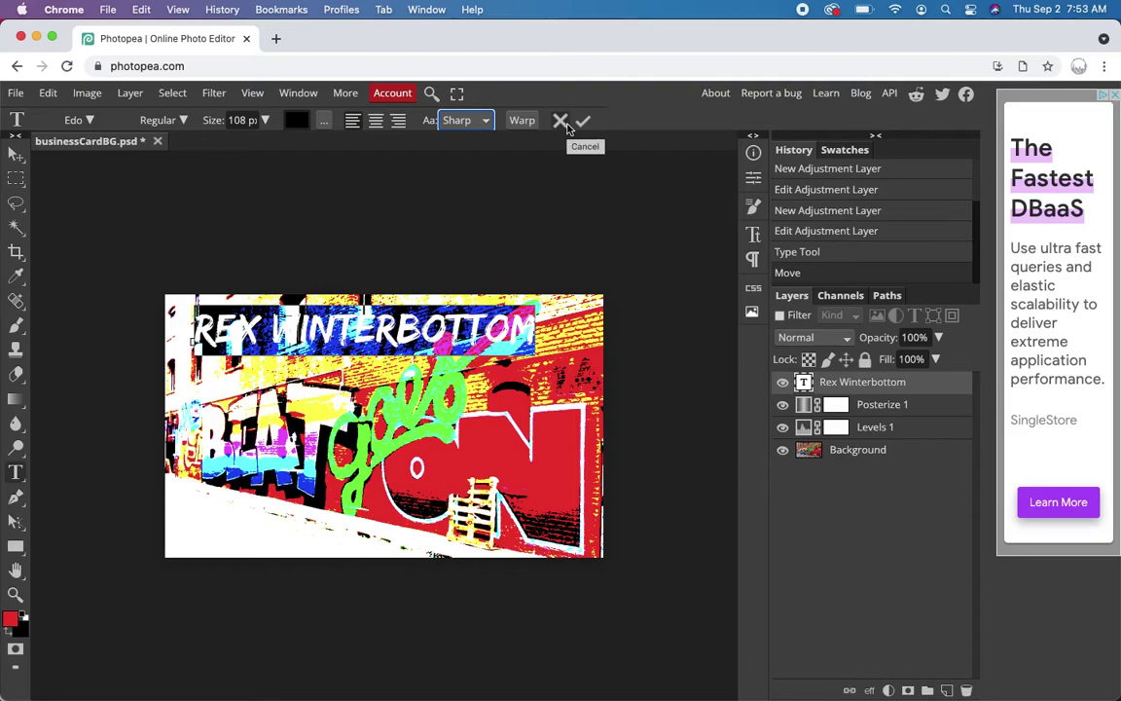
pyautogui.click(182, 122)
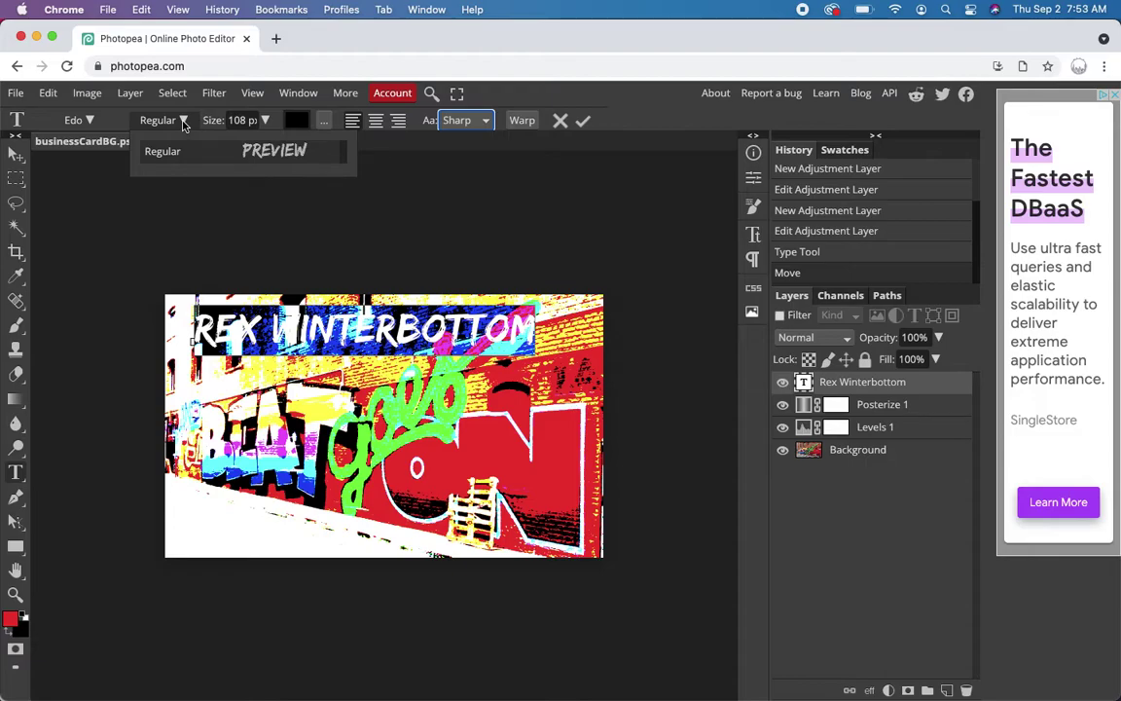
pyautogui.click(183, 122)
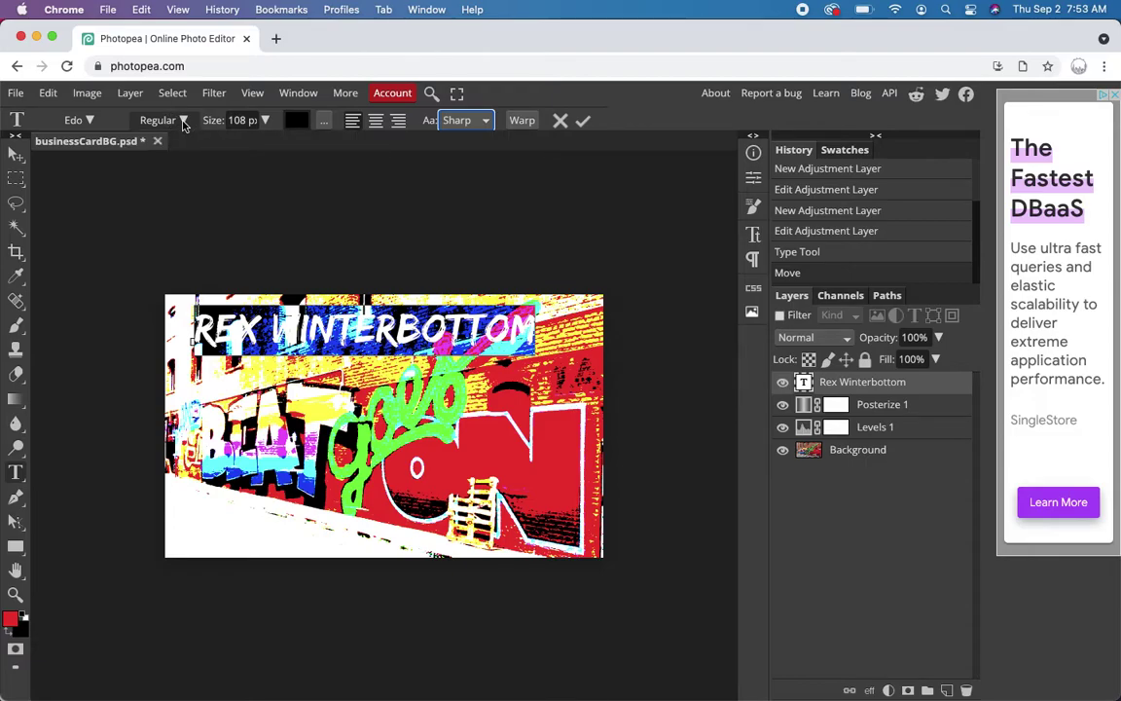
pyautogui.click(16, 154)
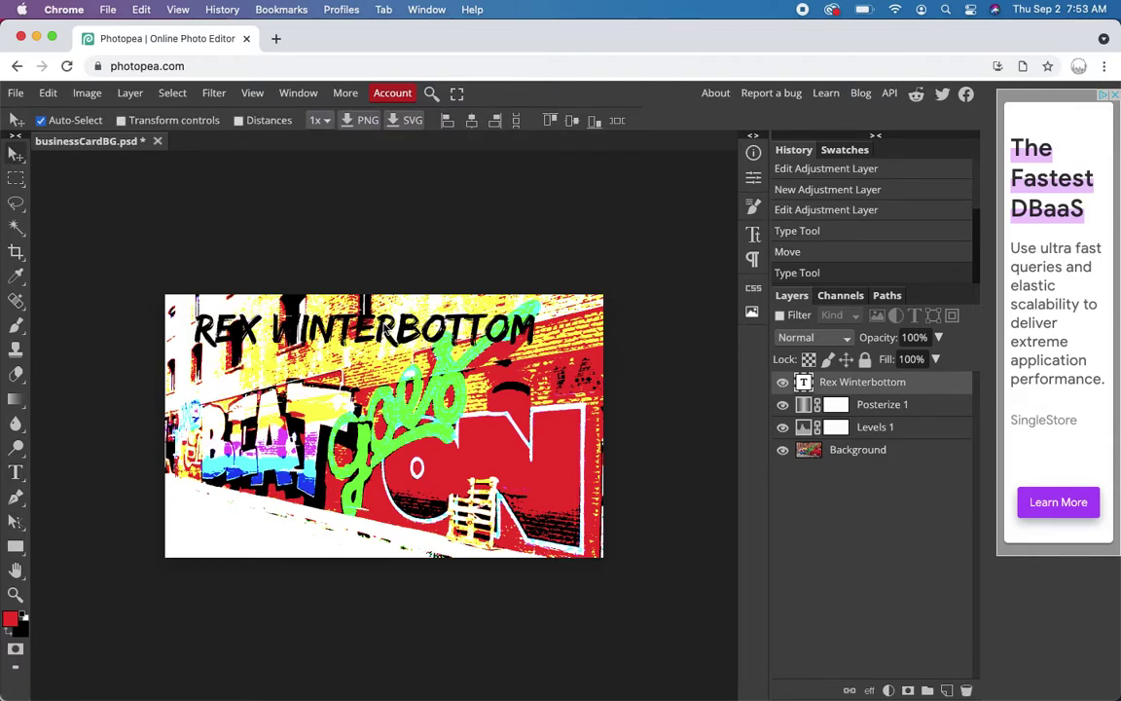
# - Nudge the name down slightly and add an Outer Glow coloured pure yellow (ffff00)
pyautogui.moveTo(385, 328); pyautogui.dragTo(385, 347)
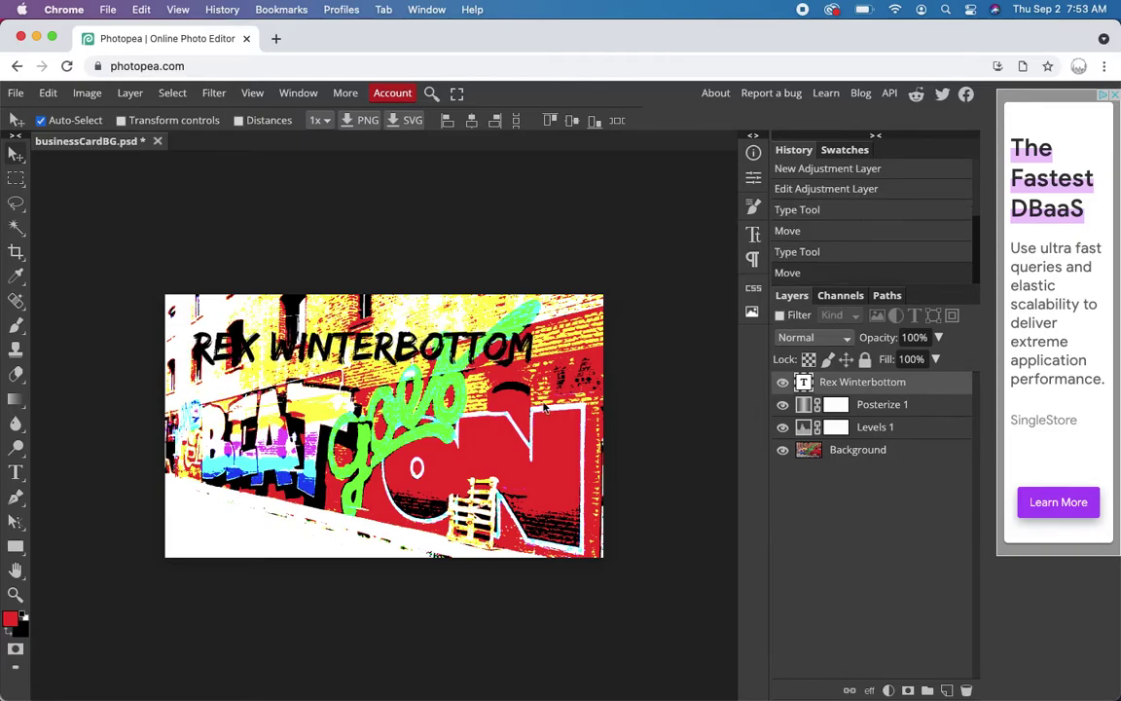
pyautogui.click(870, 691)
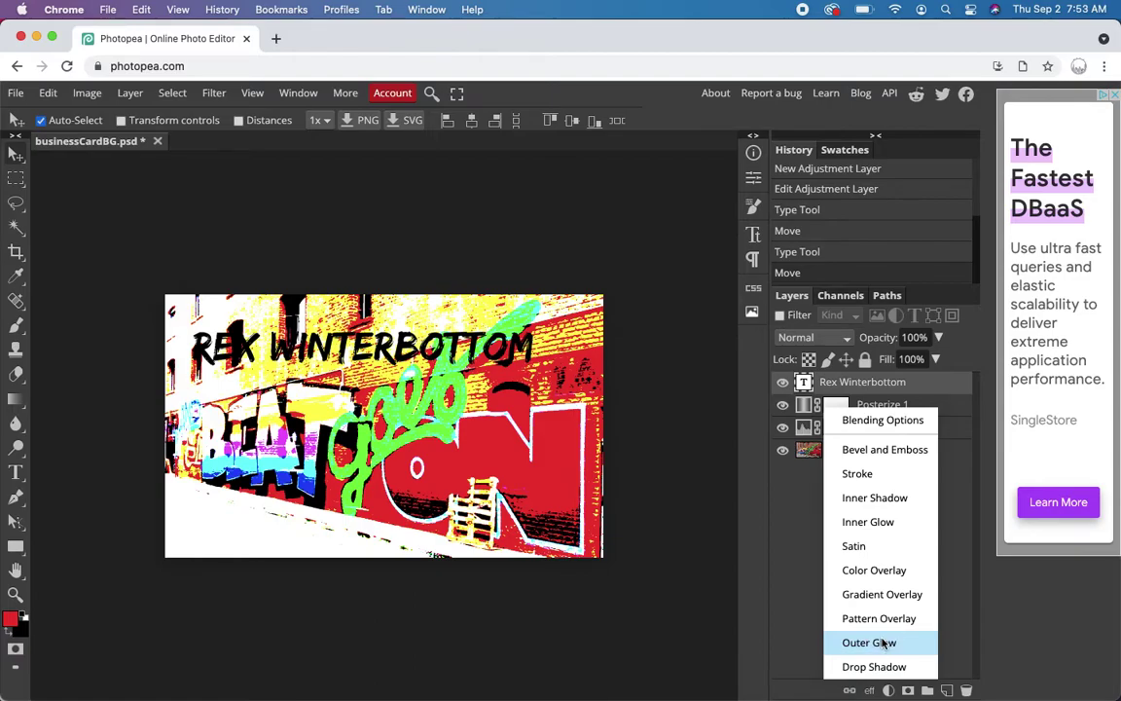
pyautogui.click(883, 640)
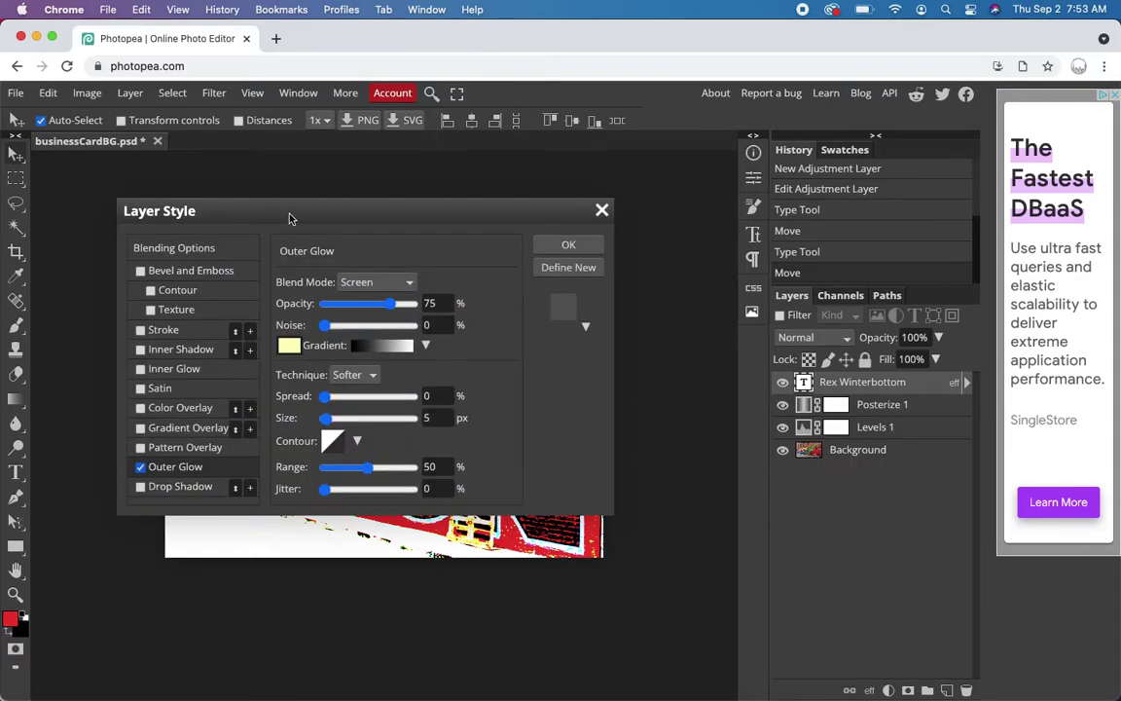
pyautogui.moveTo(290, 215); pyautogui.dragTo(757, 337)
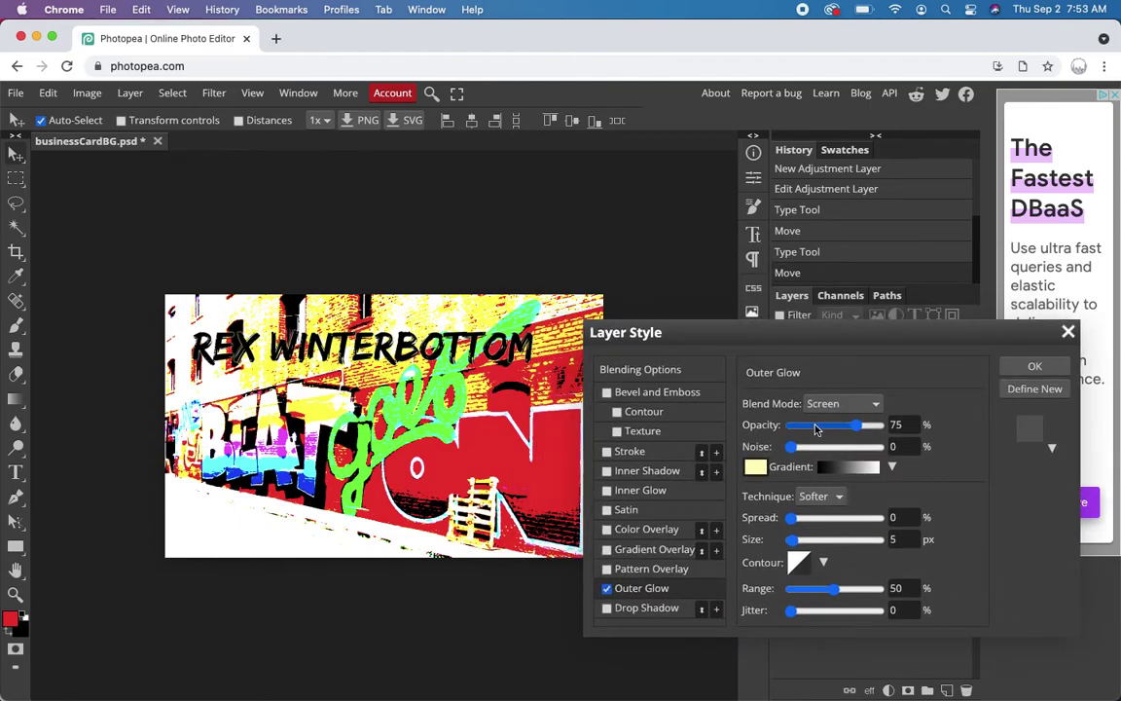
pyautogui.click(757, 468)
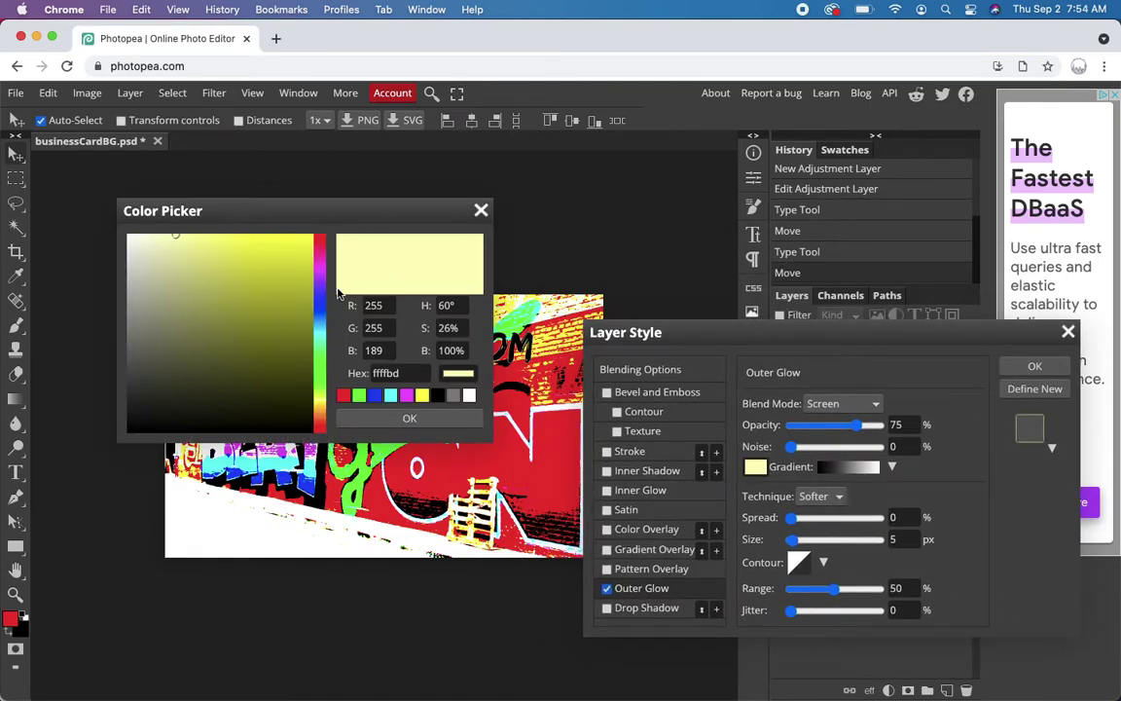
pyautogui.doubleClick(385, 373)
pyautogui.write('ffff00')
pyautogui.press('Return')
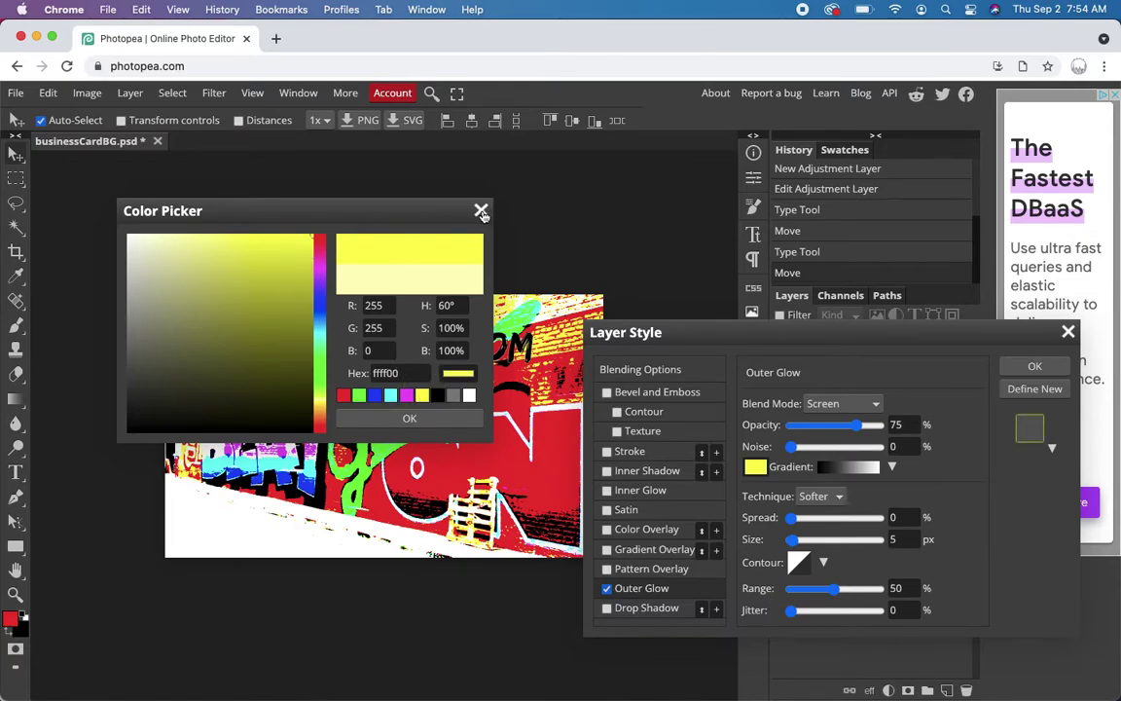
pyautogui.click(481, 210)
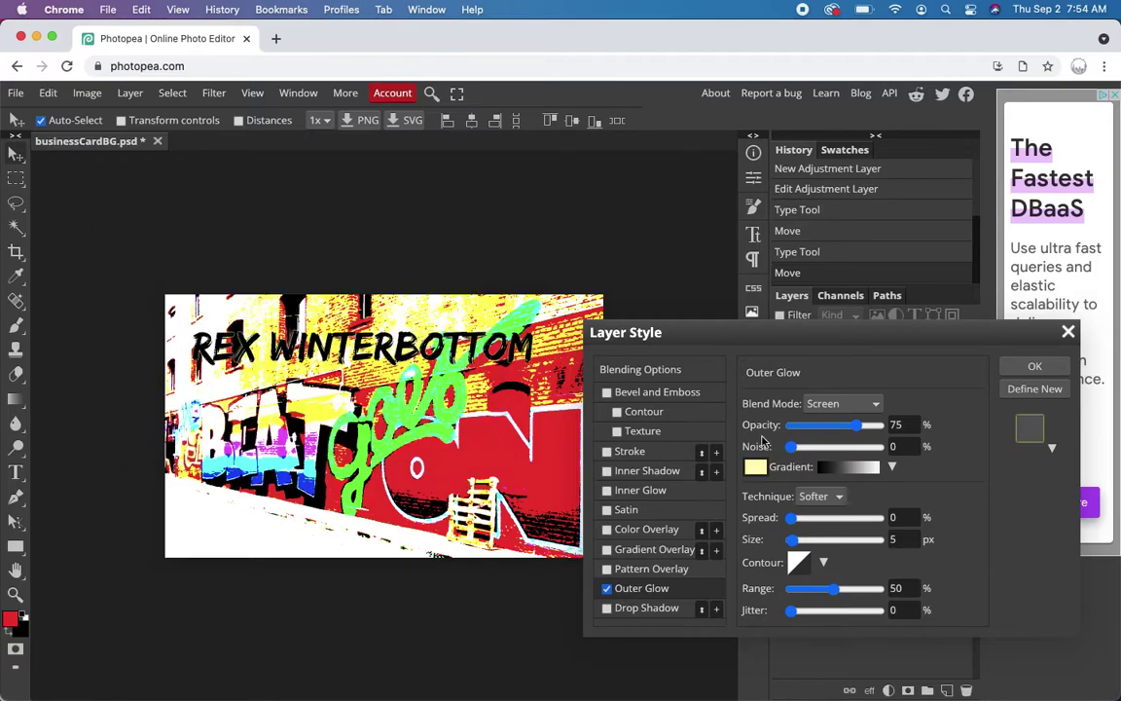
pyautogui.click(755, 466)
pyautogui.click(421, 394)
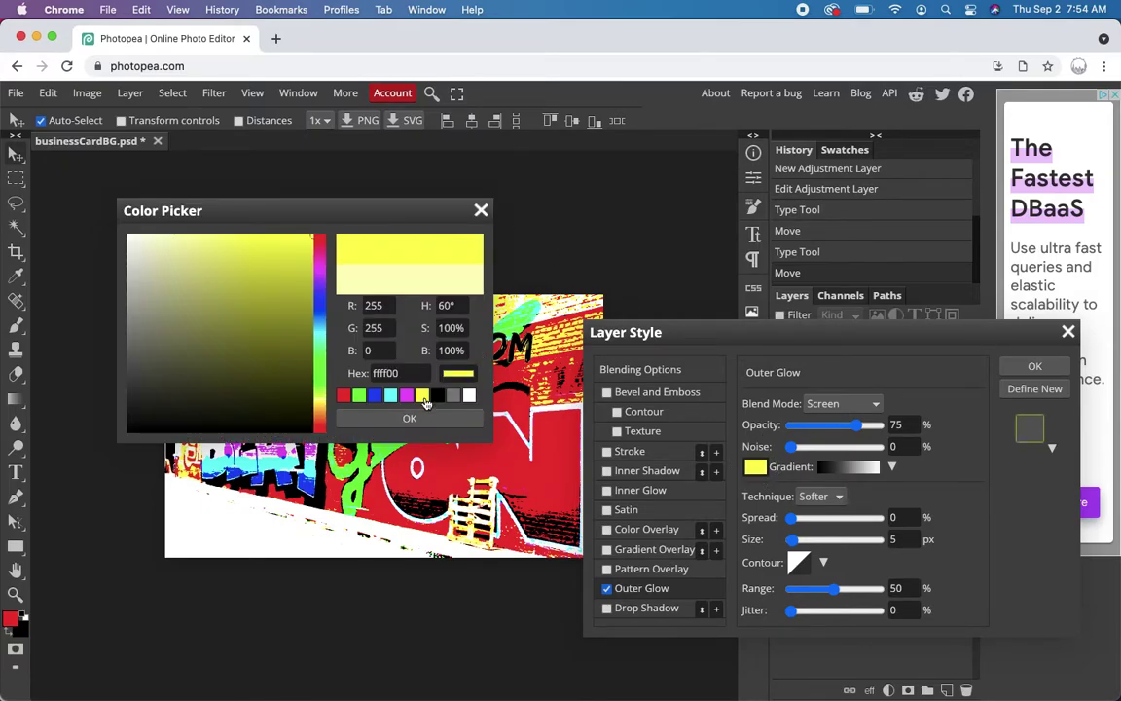
pyautogui.click(409, 417)
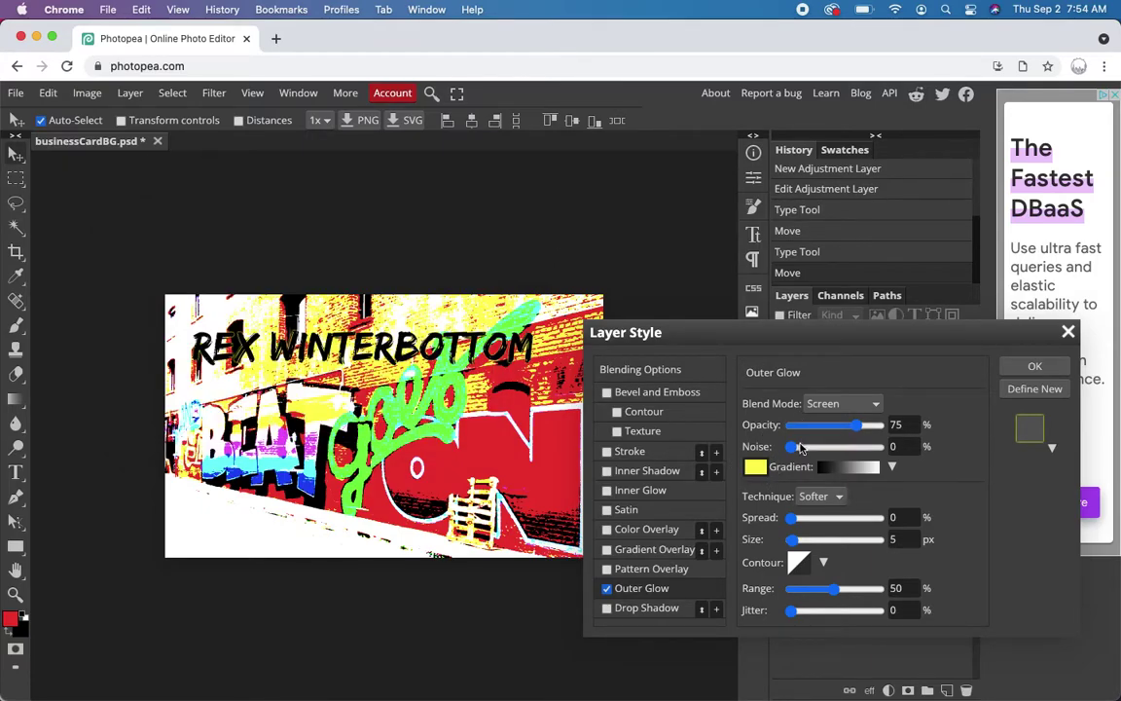
# - Set the glow's spread to 25% and size to 30 px, keeping solid yellow, and apply
pyautogui.click(792, 519)
pyautogui.moveTo(792, 519); pyautogui.dragTo(798, 544)
pyautogui.click(795, 543)
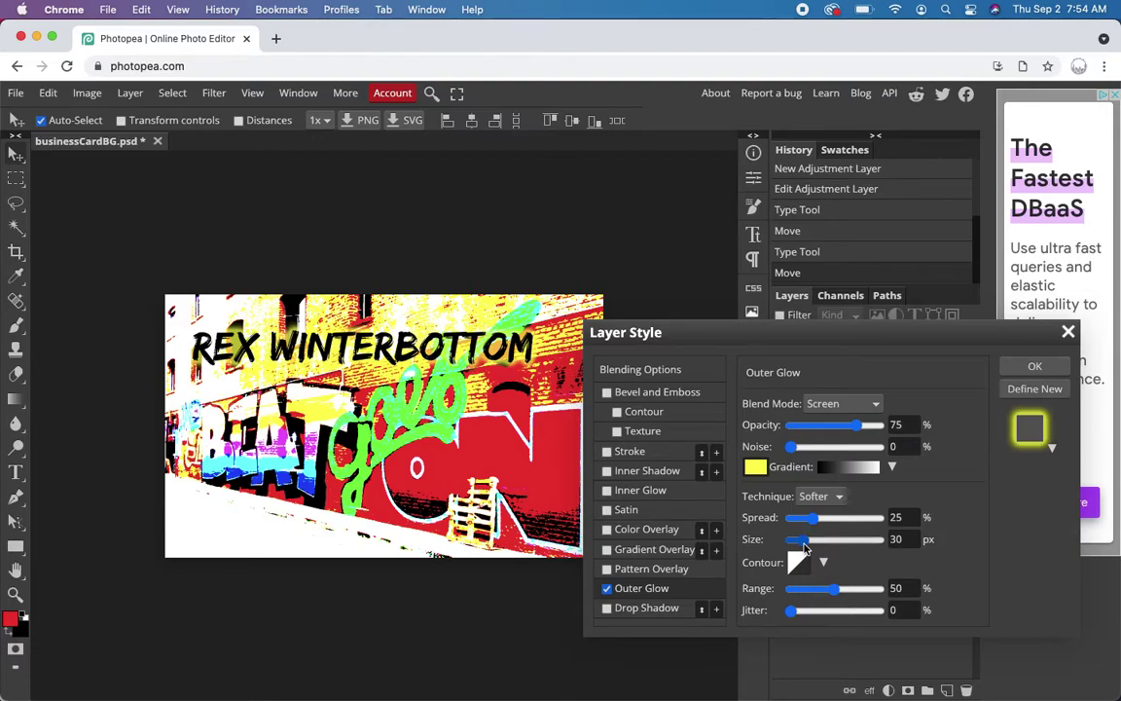
pyautogui.click(894, 468)
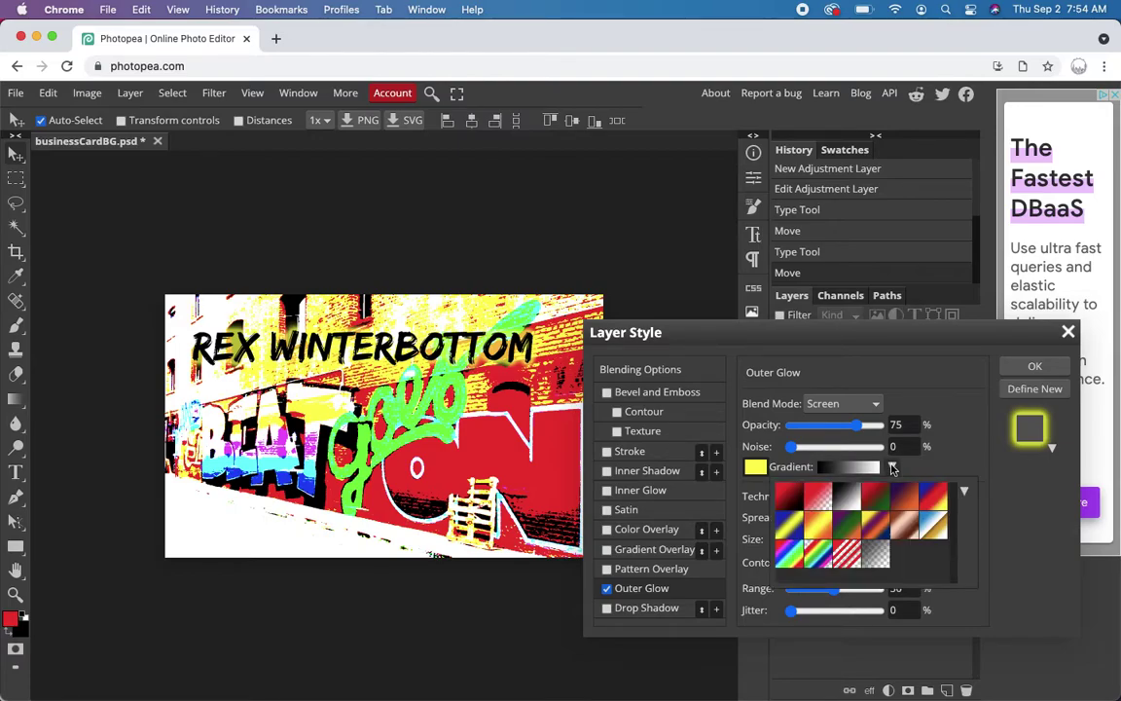
pyautogui.click(818, 525)
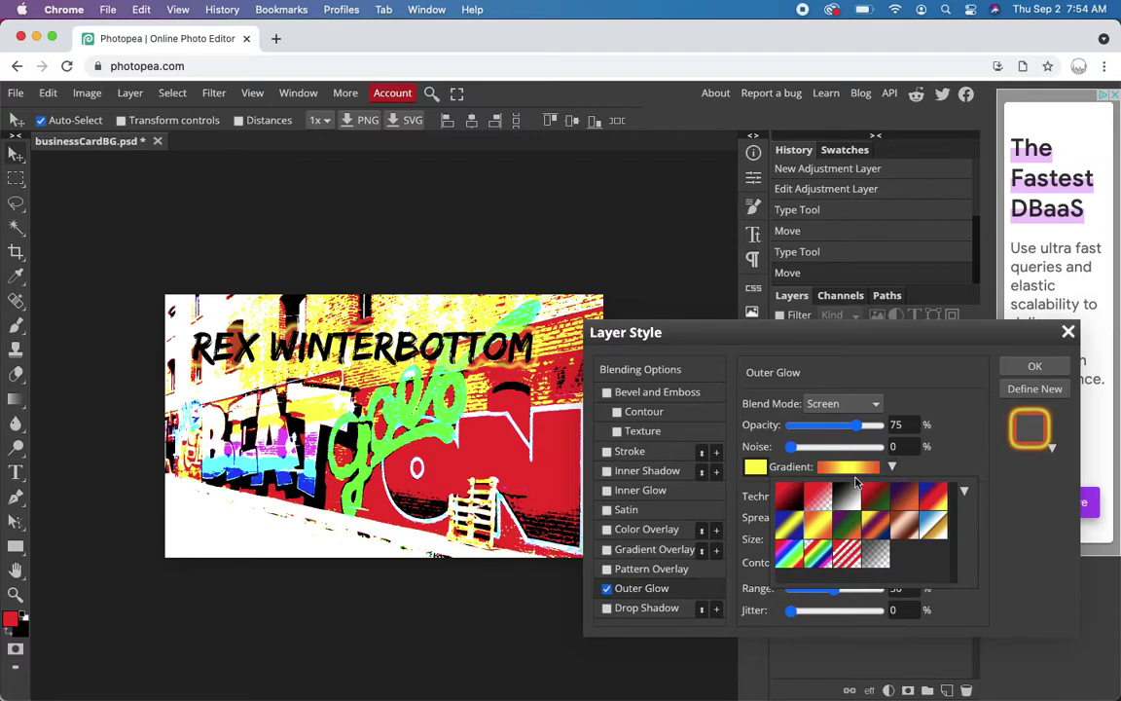
pyautogui.click(756, 468)
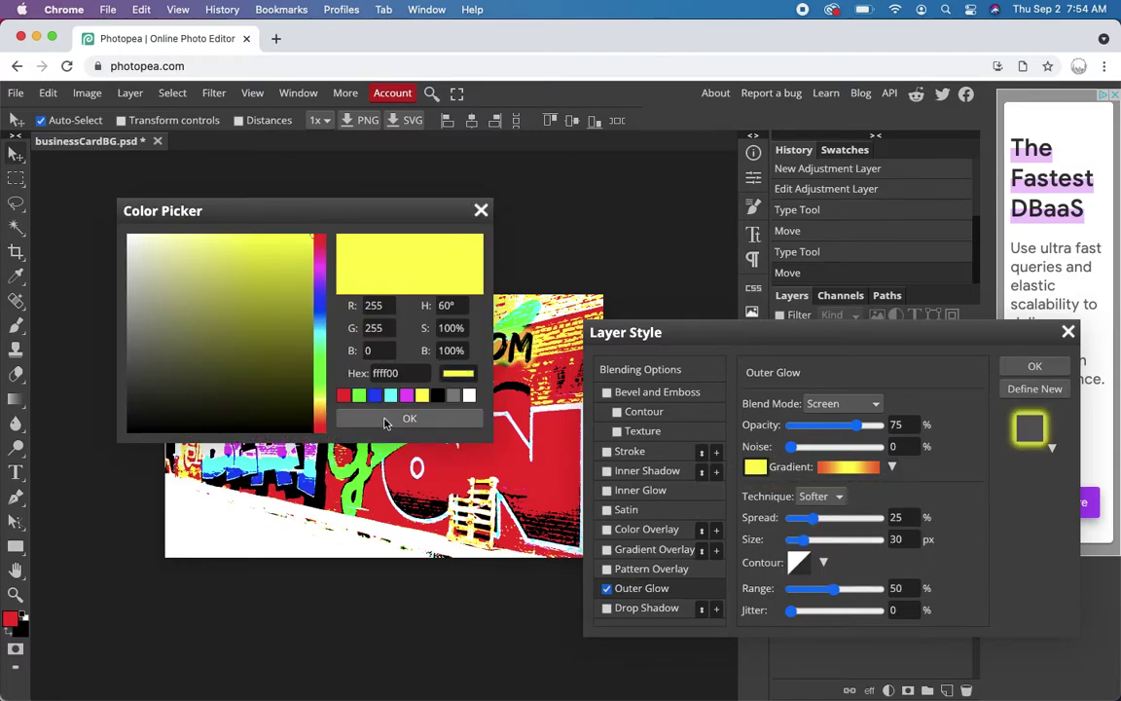
pyautogui.click(419, 417)
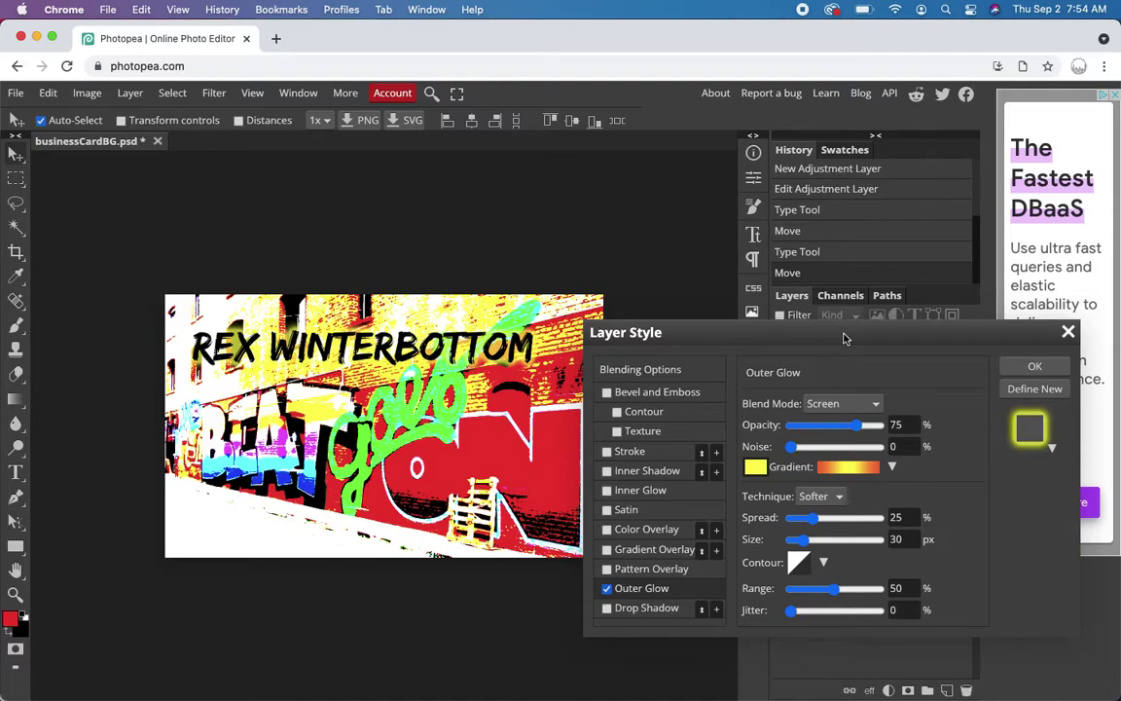
pyautogui.click(1035, 366)
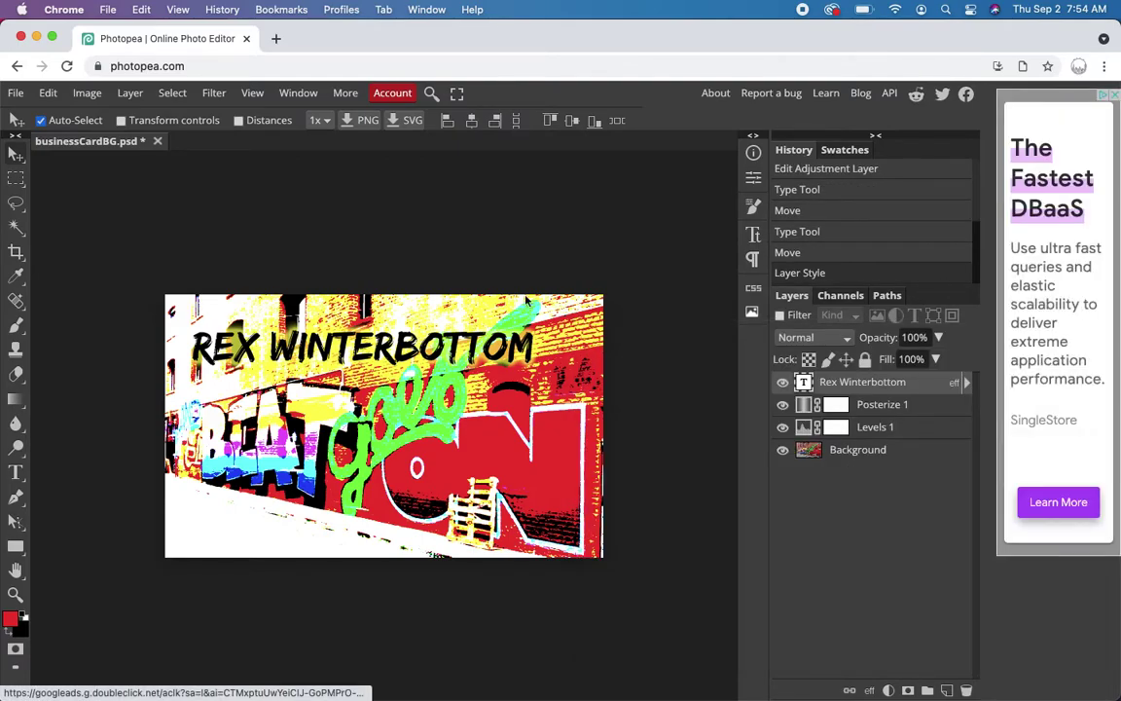
# - Type three lines below the name: CREATIVE CREATOR, the e-mail contact line, CITY ARTS & TECH H.S
pyautogui.click(16, 472)
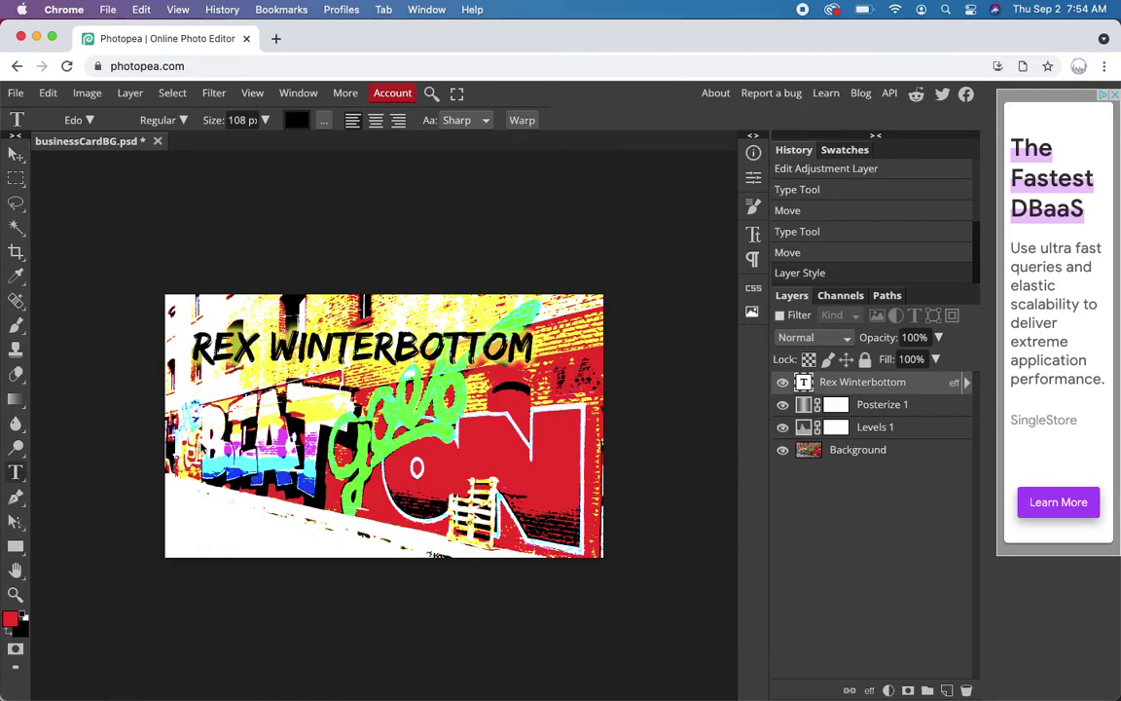
pyautogui.click(185, 407)
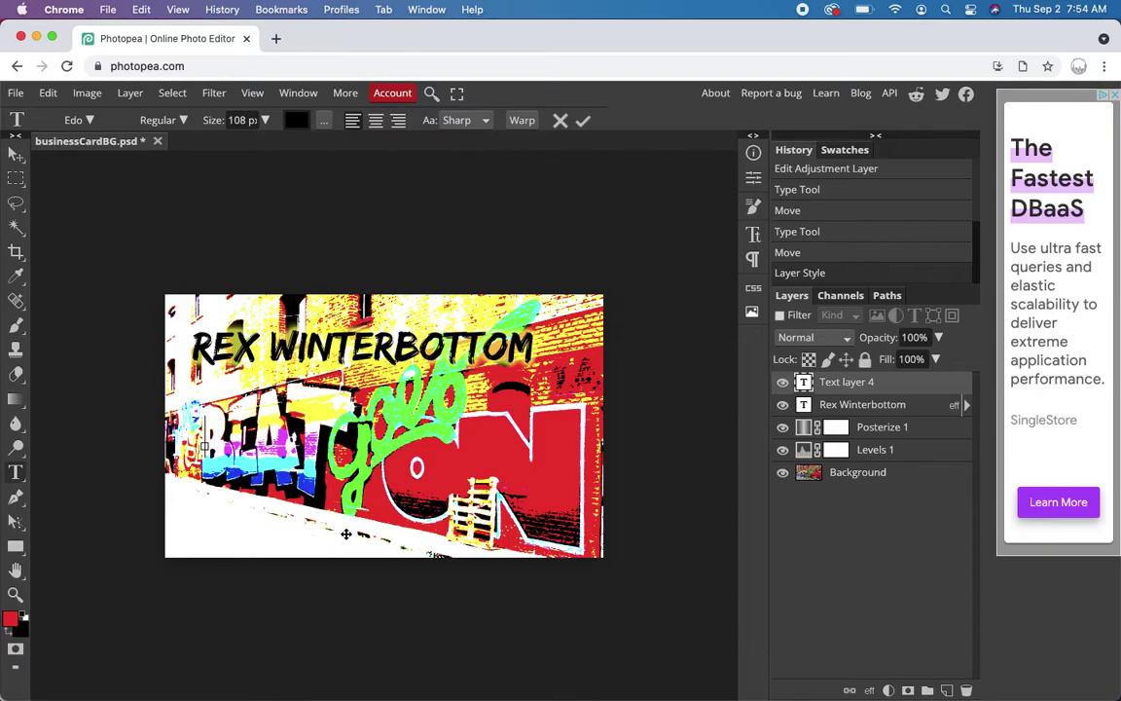
pyautogui.write('CREA')
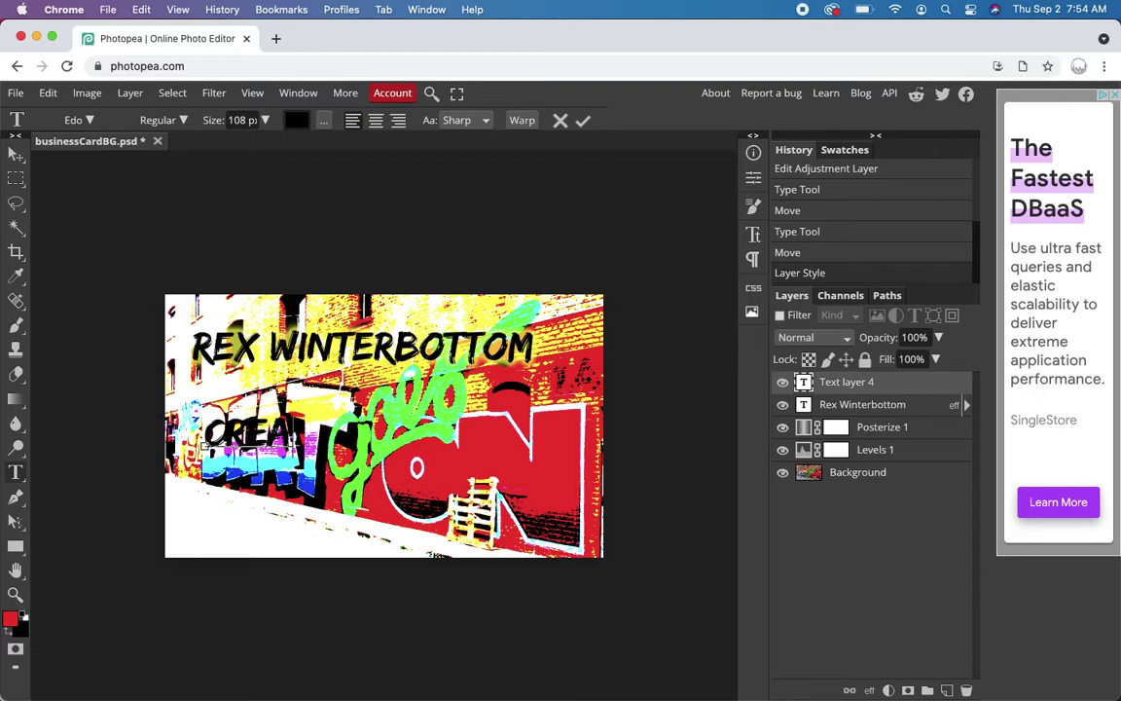
pyautogui.write('TIVE CREATOR')
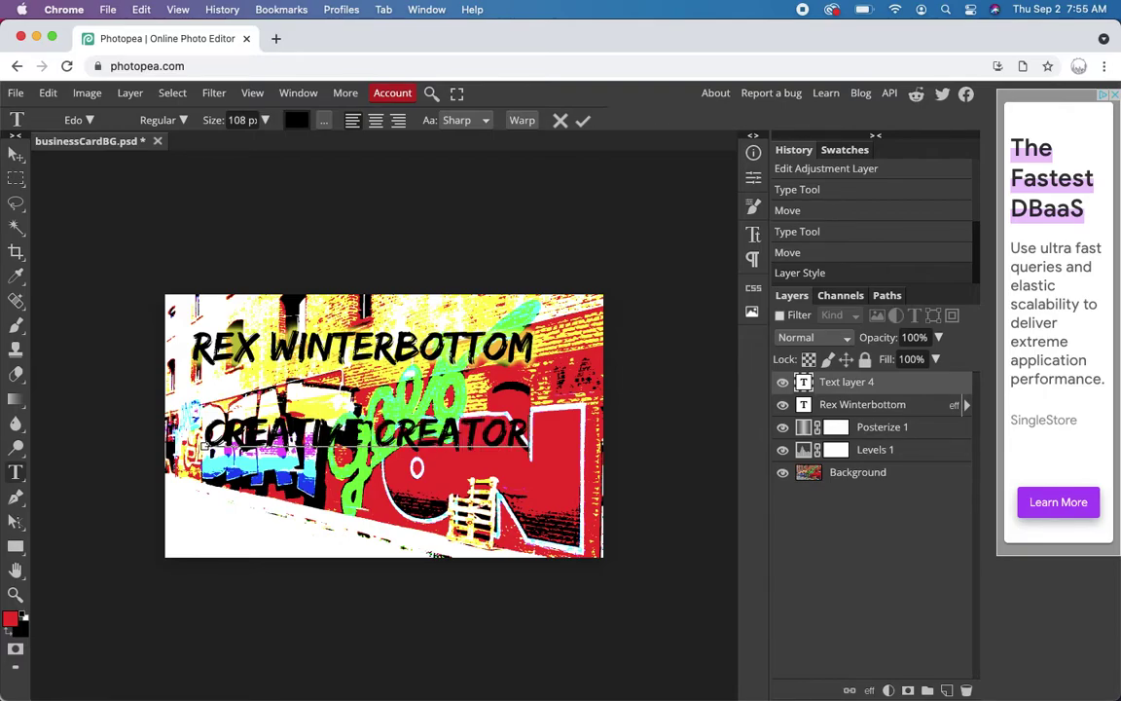
pyautogui.press('Return')
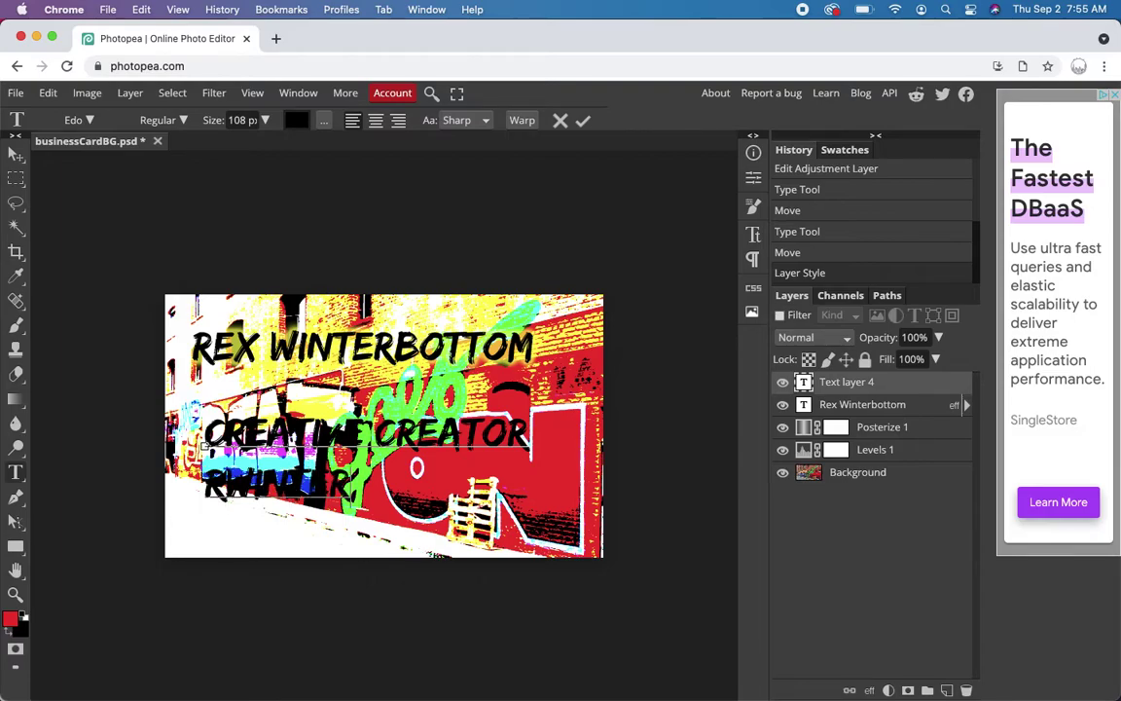
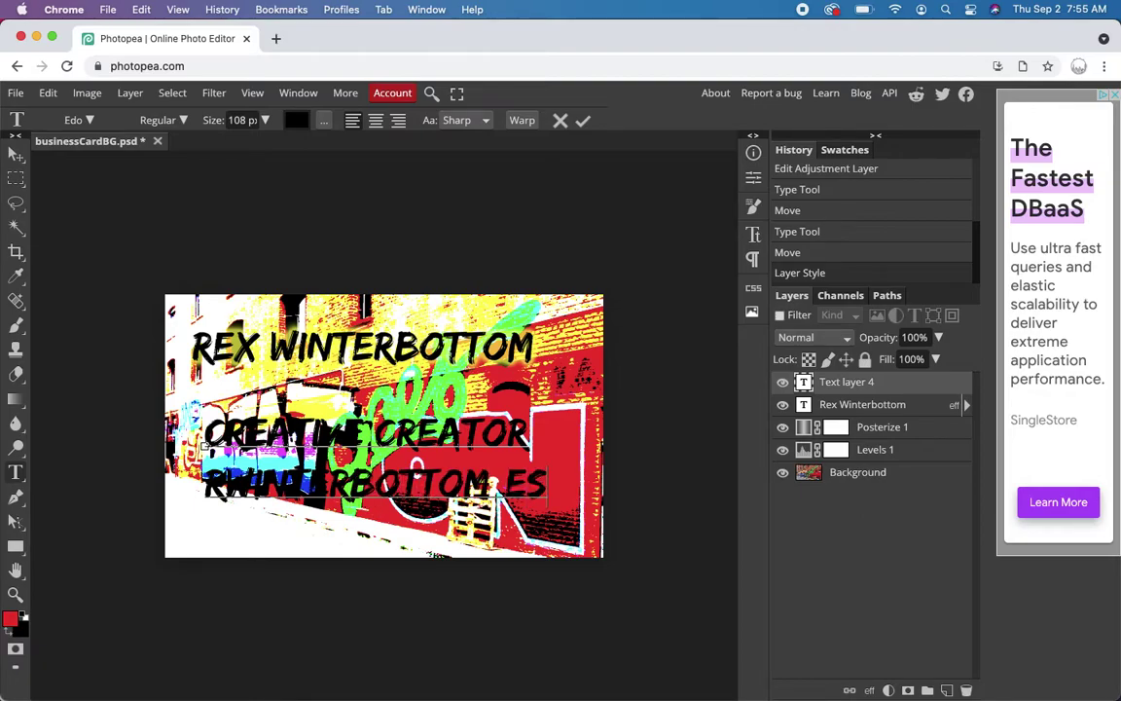
pyautogui.press('Return')
pyautogui.write('CITY A')
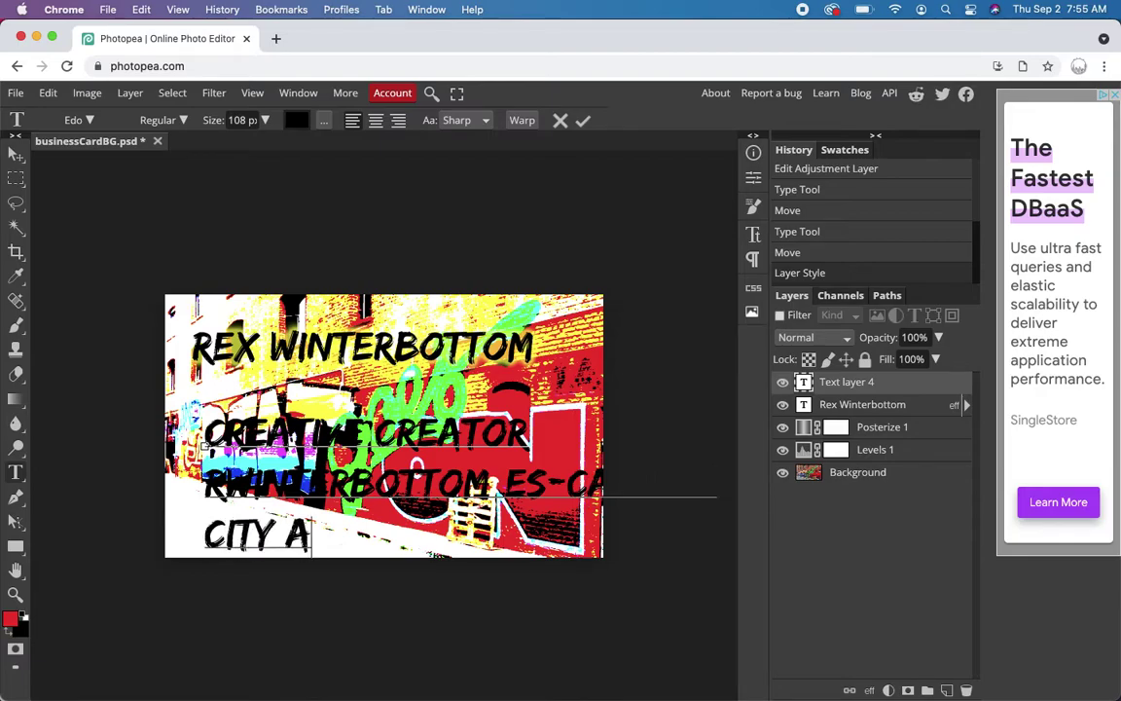
pyautogui.write('RTS &')
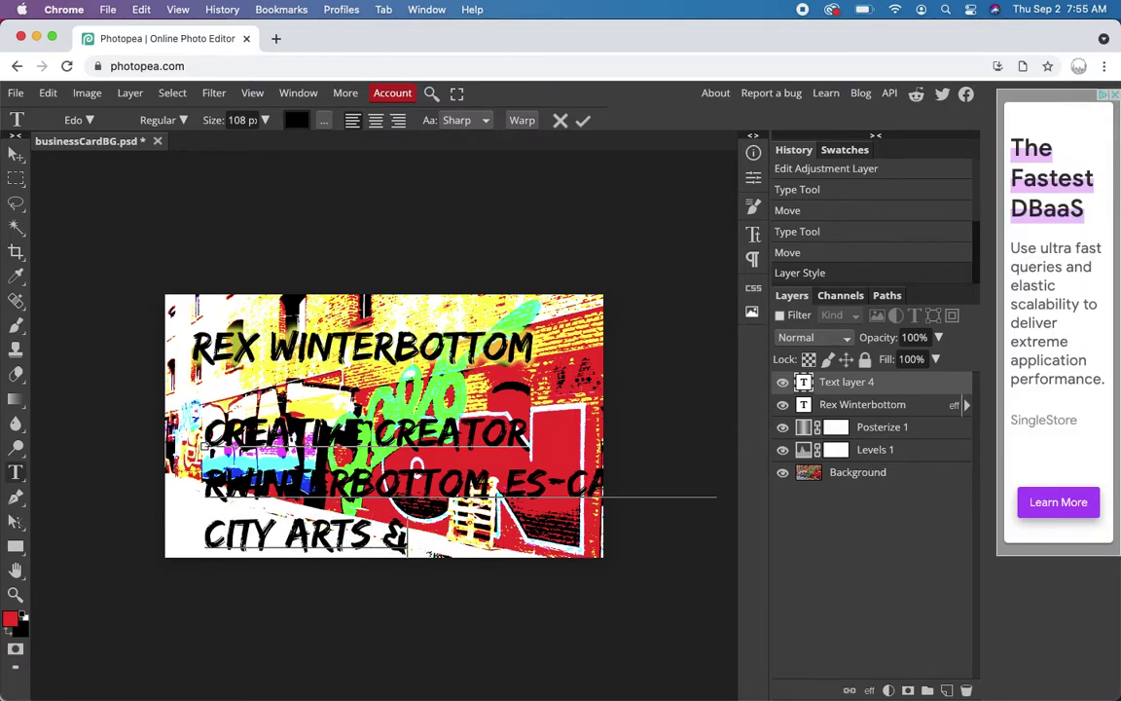
pyautogui.write(' TECH H.S.')
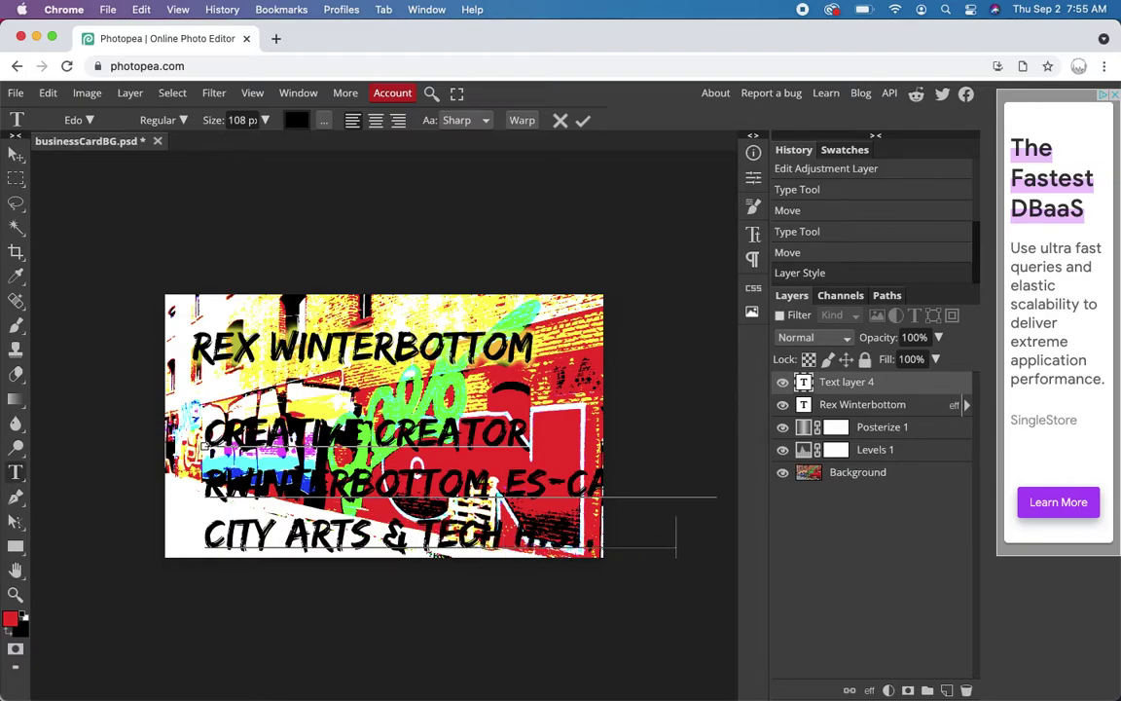
pyautogui.press('super+a')
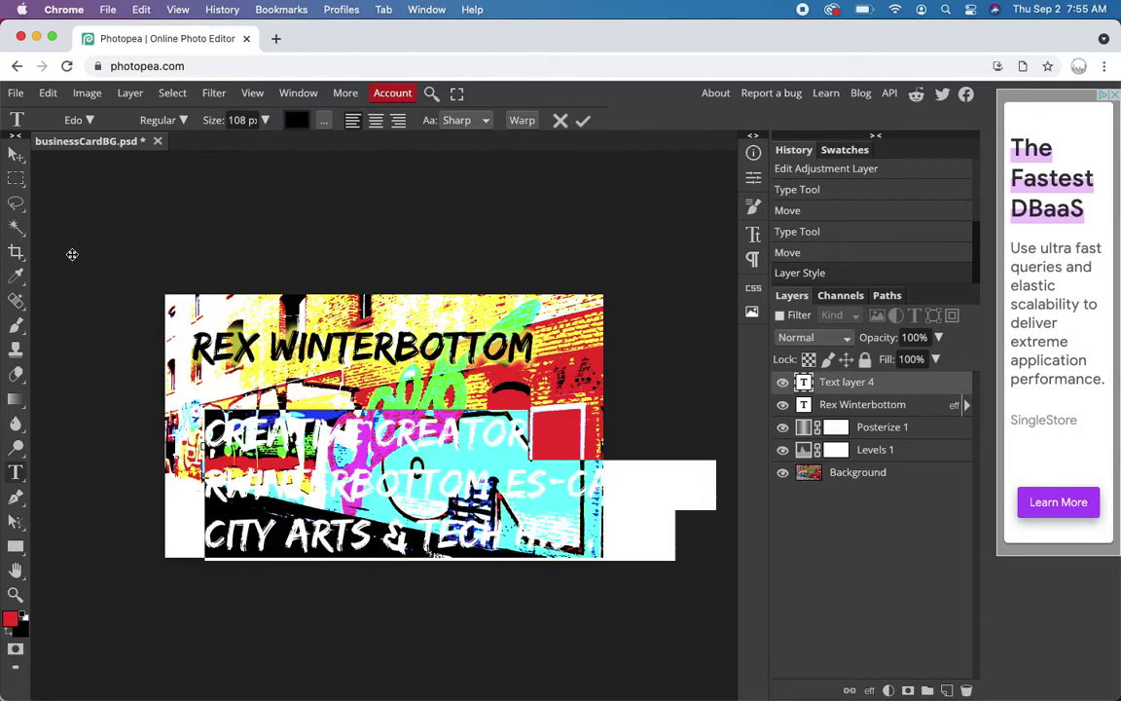
pyautogui.click(89, 120)
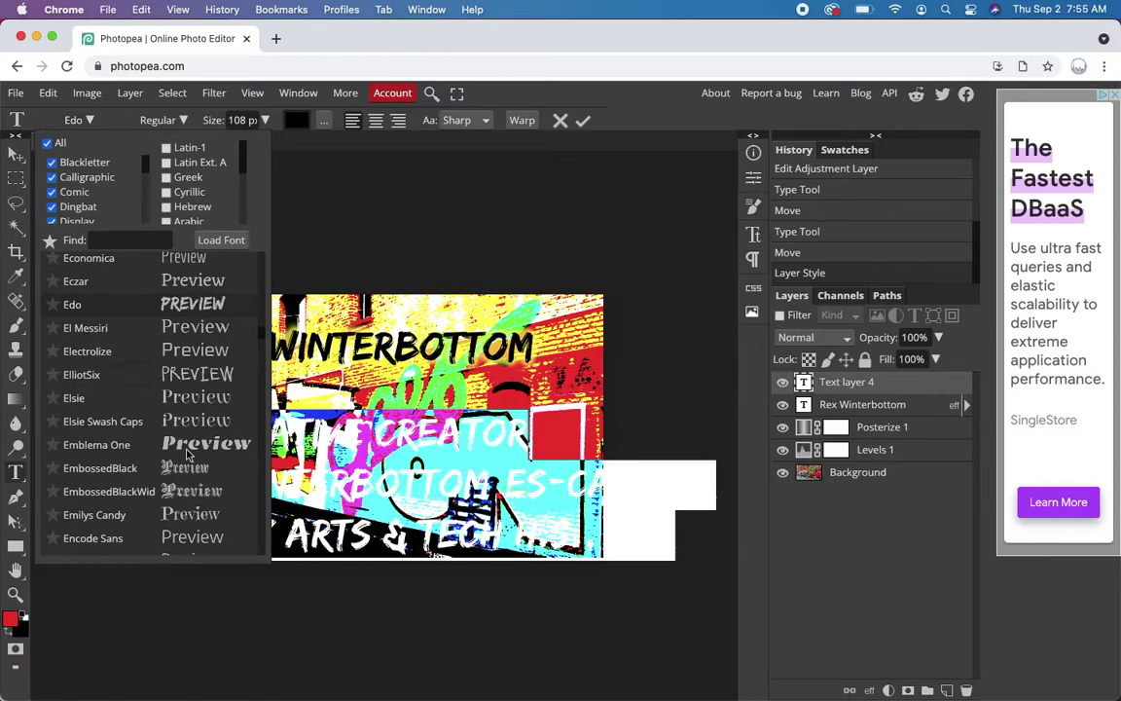
# - Switch the three-line title, e-mail and school text block from Edo to Francois One
pyautogui.scroll(-5, 207, 491)
pyautogui.scroll(-5, 208, 492)
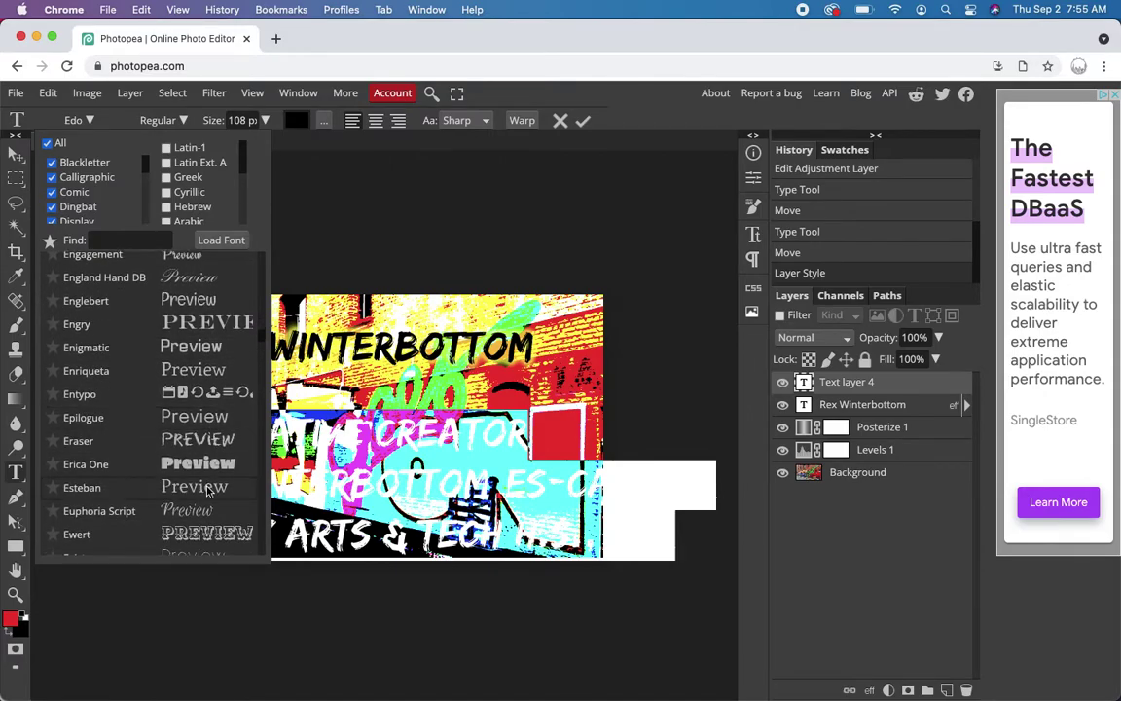
pyautogui.scroll(-5, 207, 492)
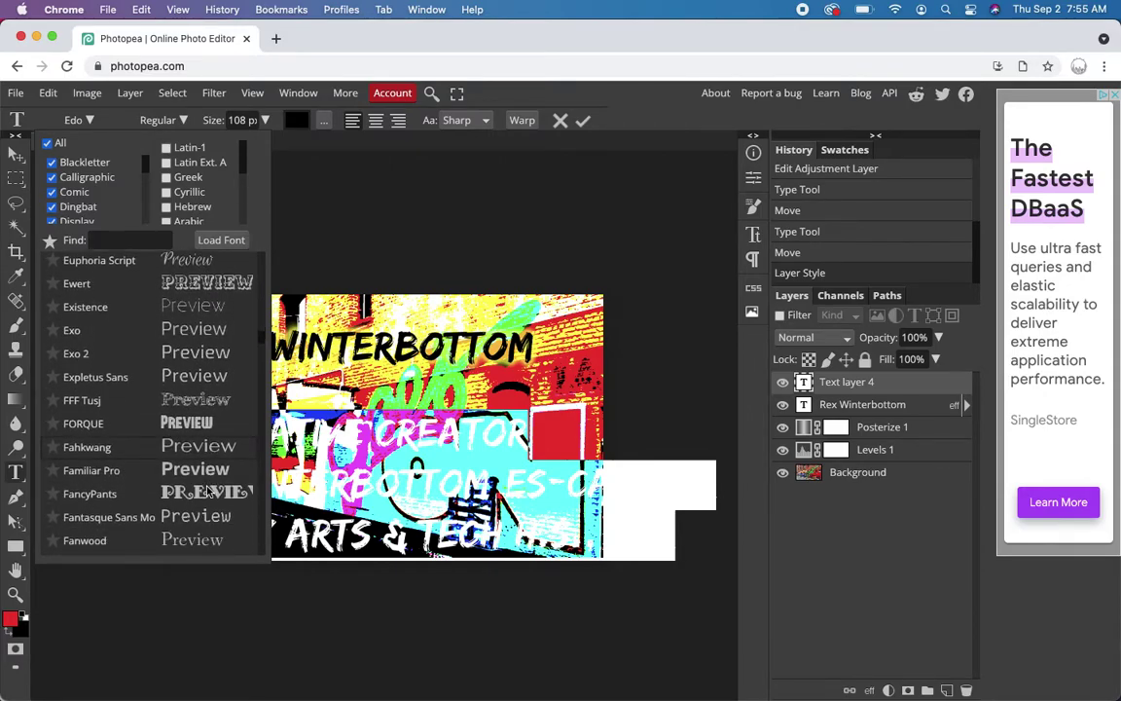
pyautogui.scroll(-6, 207, 492)
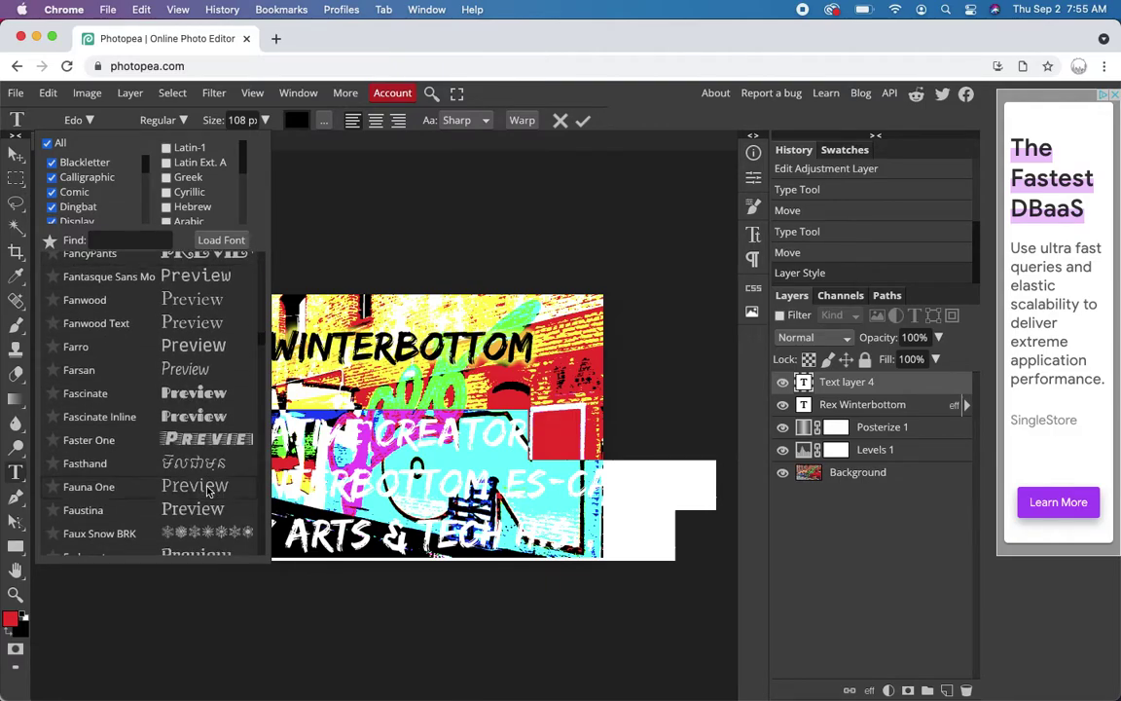
pyautogui.scroll(-6, 207, 491)
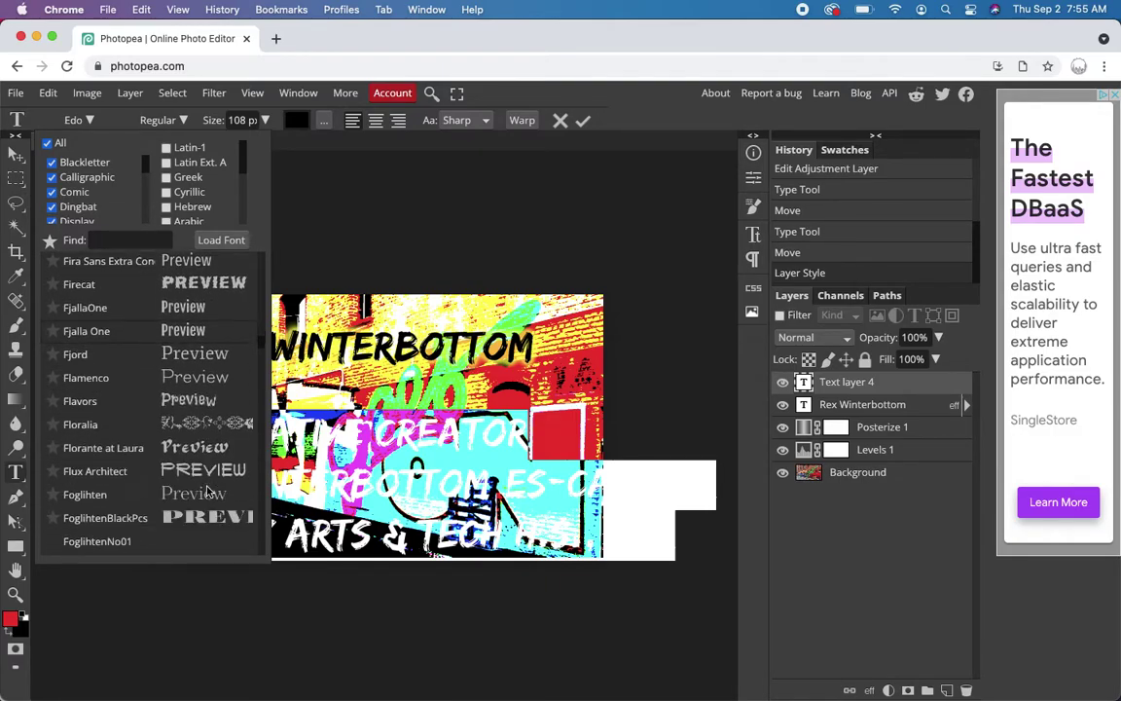
pyautogui.scroll(-5, 207, 491)
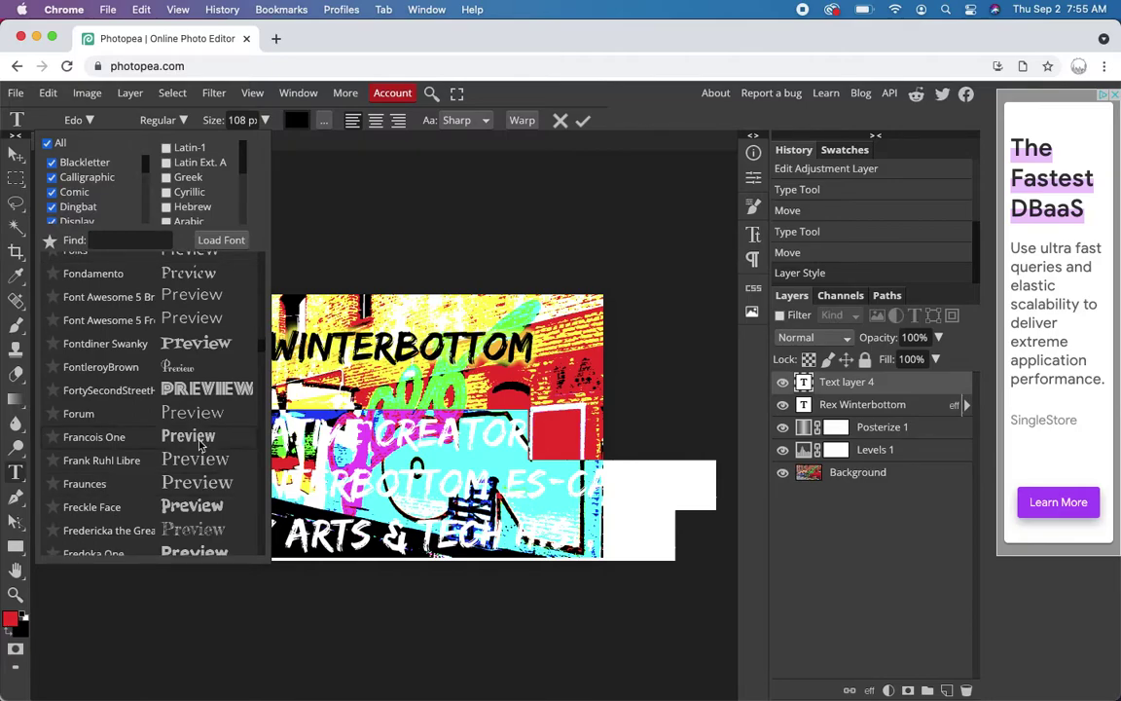
pyautogui.click(200, 440)
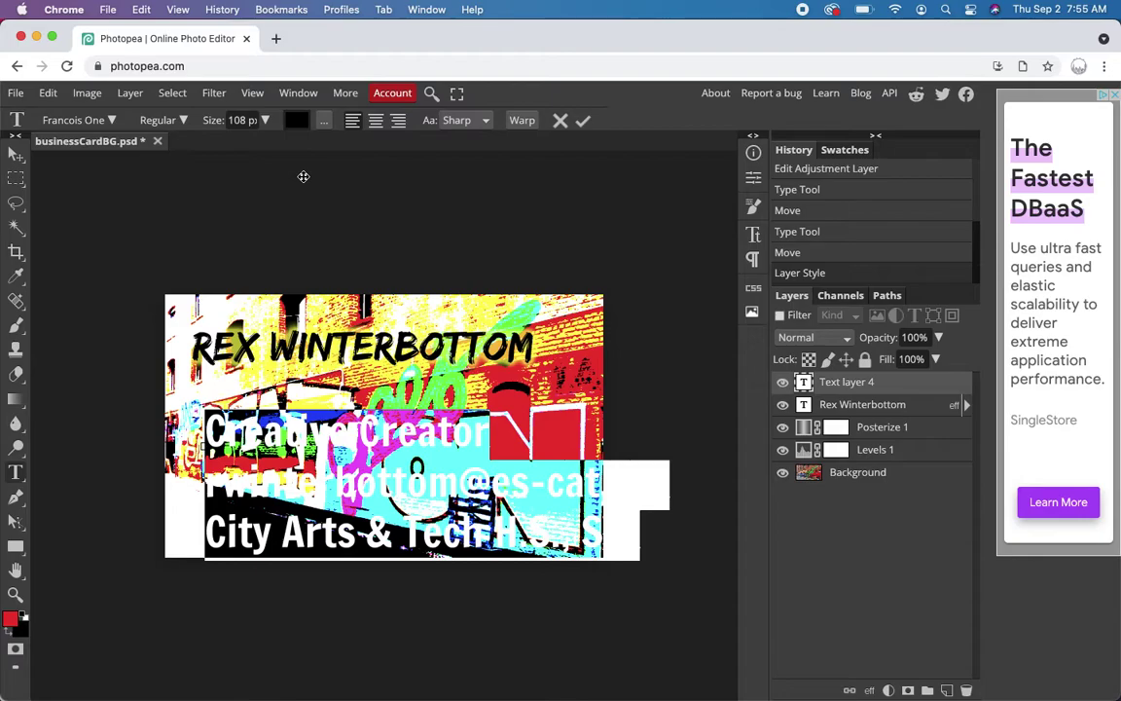
pyautogui.click(240, 120)
# - Set the contact text size to 72 px
pyautogui.write('72')
pyautogui.press('Return')
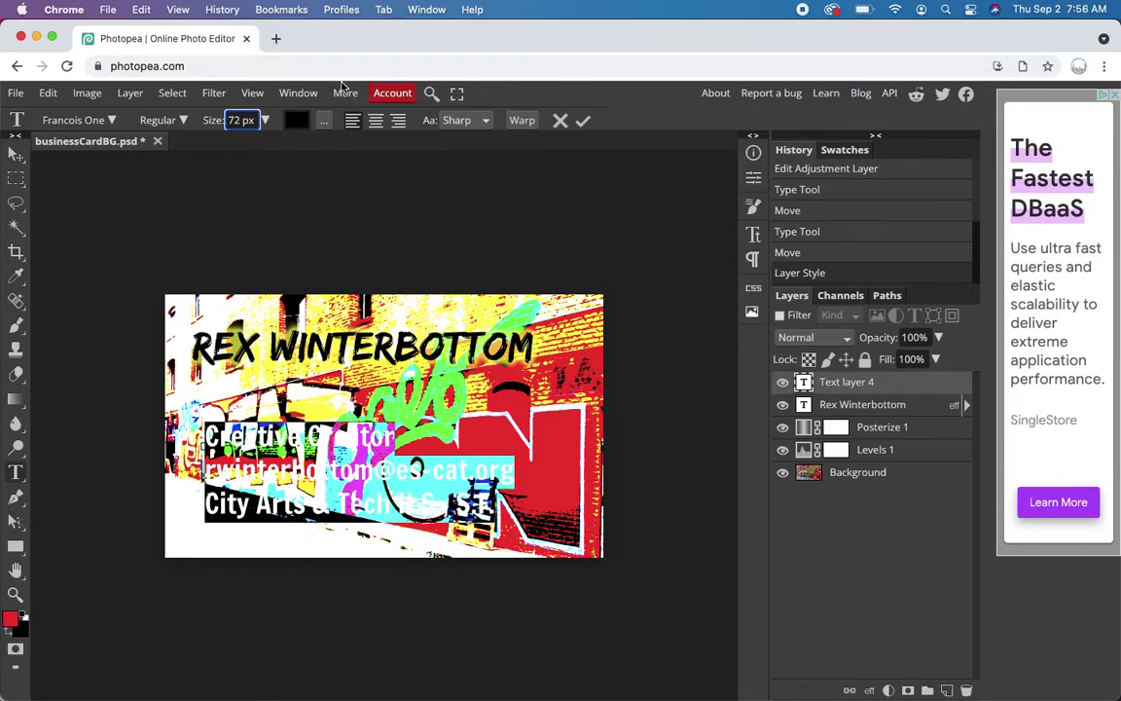
pyautogui.click(324, 122)
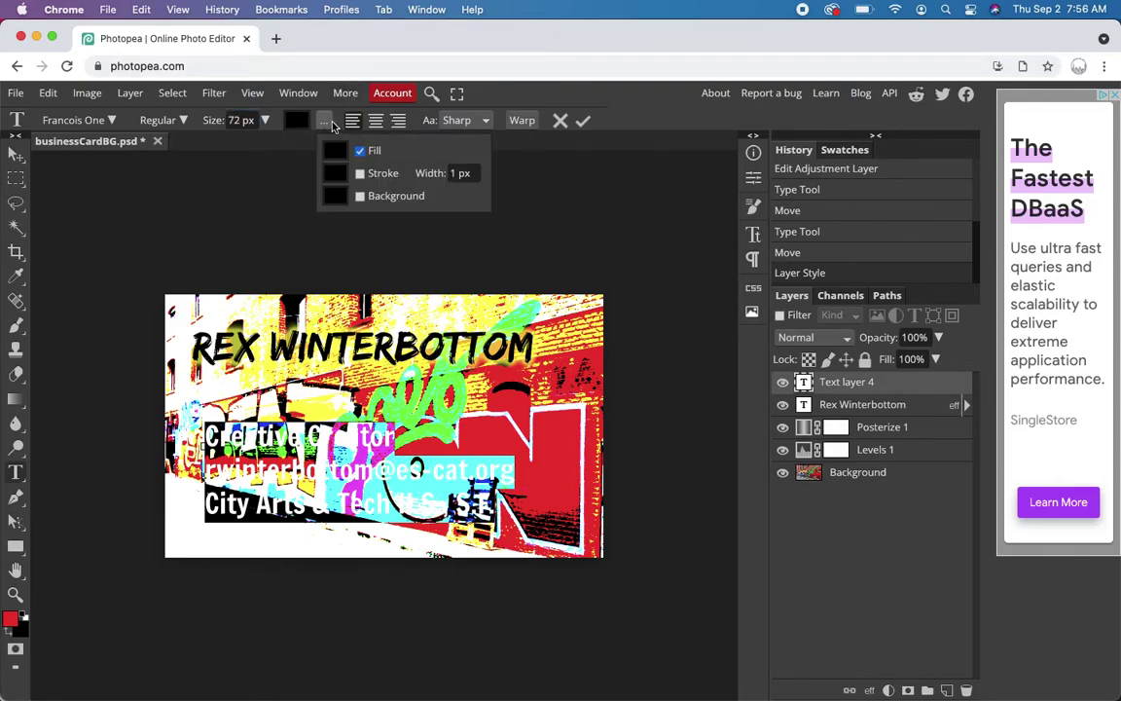
pyautogui.click(323, 120)
pyautogui.click(323, 121)
# - Tighten the contact text's leading to 60 px in the Character settings
pyautogui.click(752, 259)
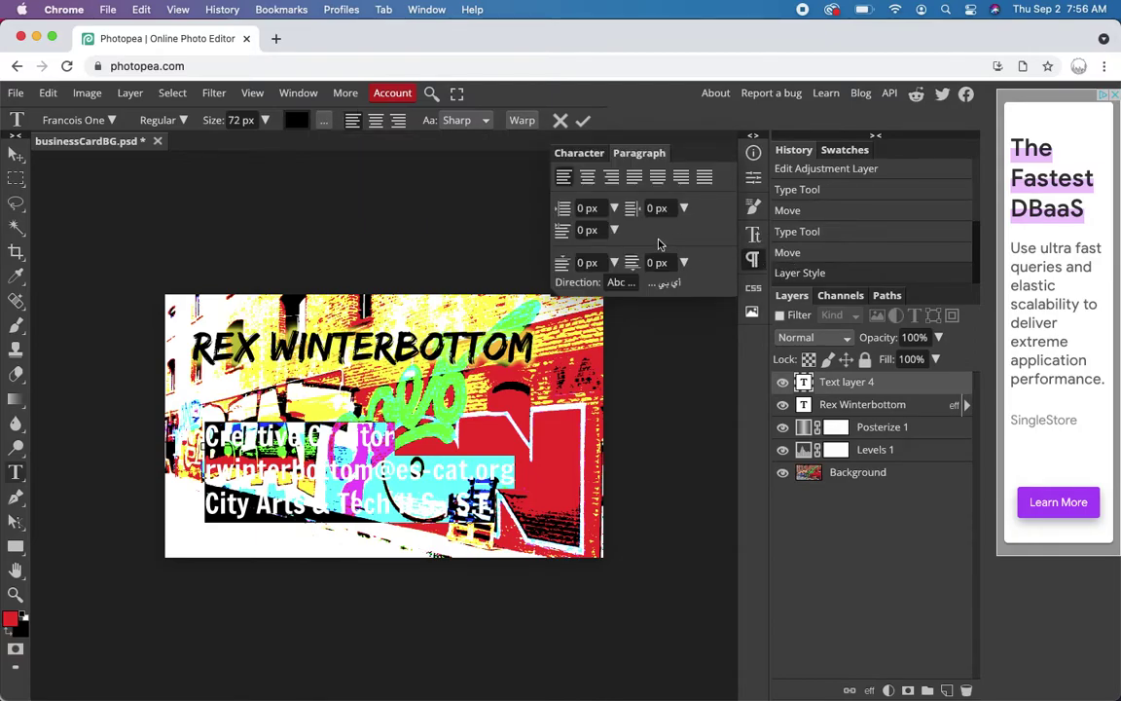
pyautogui.click(570, 153)
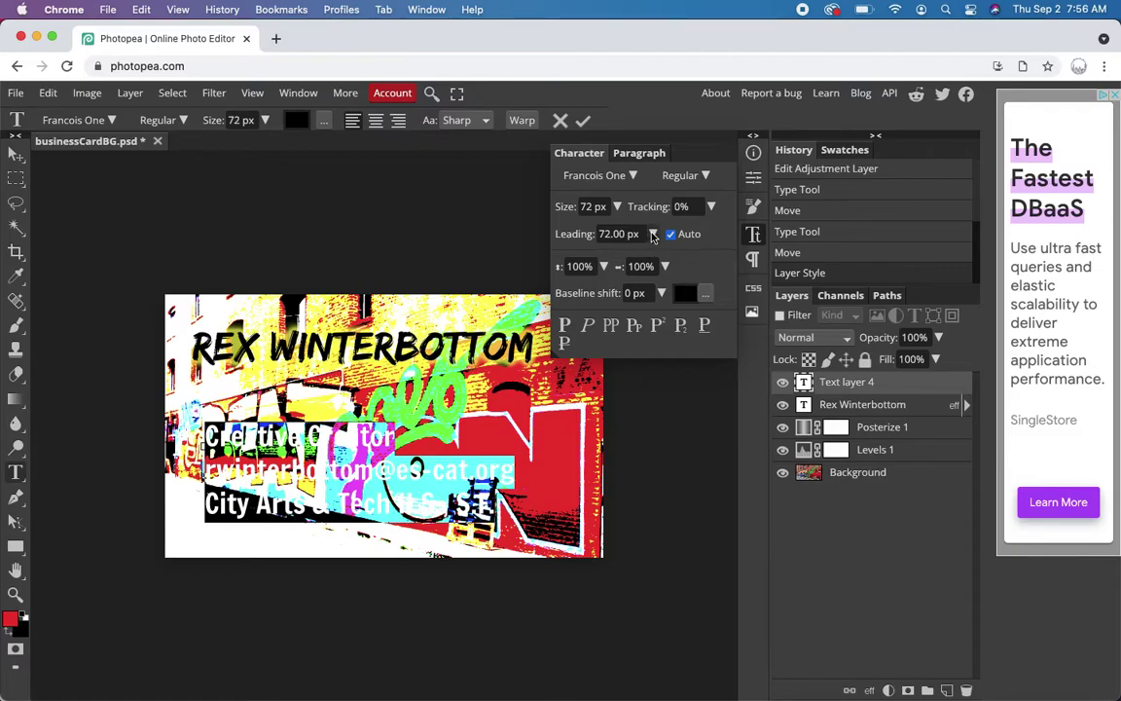
pyautogui.click(654, 238)
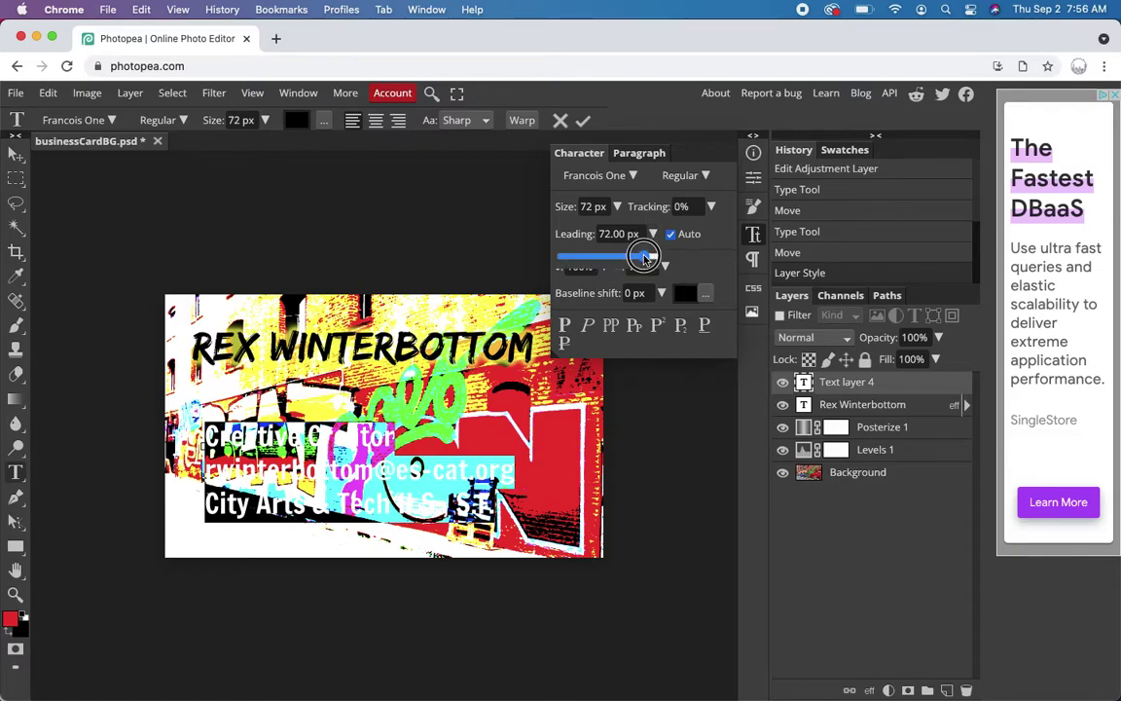
pyautogui.moveTo(644, 257); pyautogui.dragTo(640, 261)
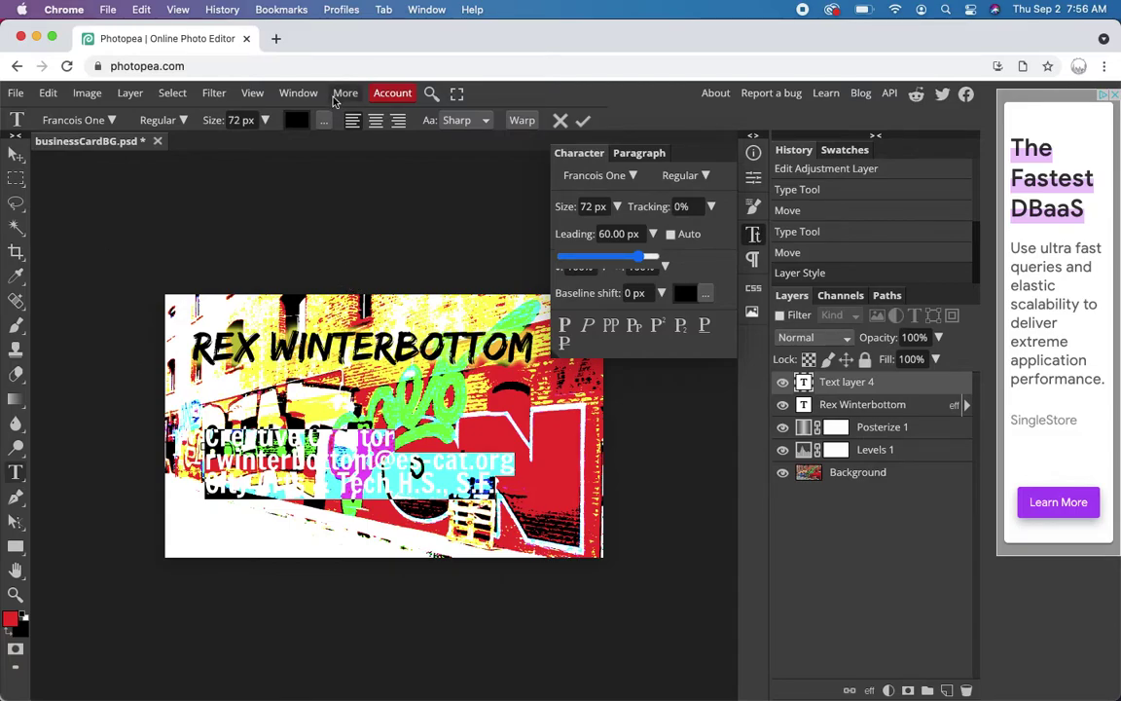
pyautogui.click(642, 153)
# - Close the character settings and colour the contact text cyan
pyautogui.click(582, 152)
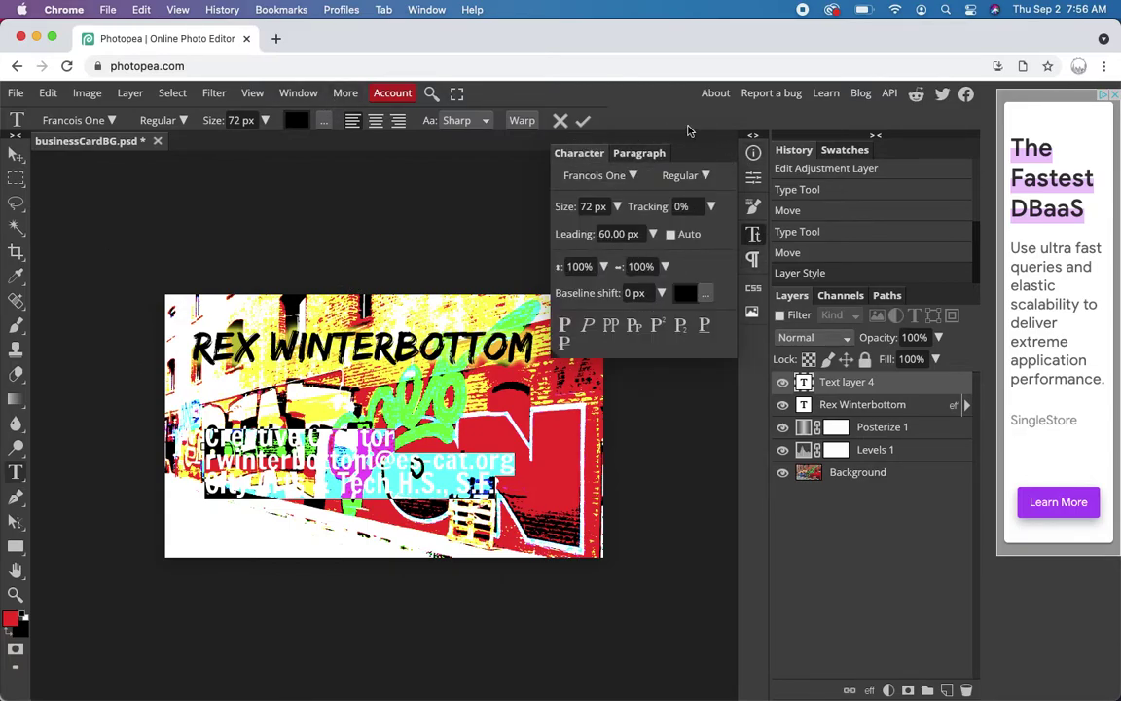
pyautogui.click(755, 154)
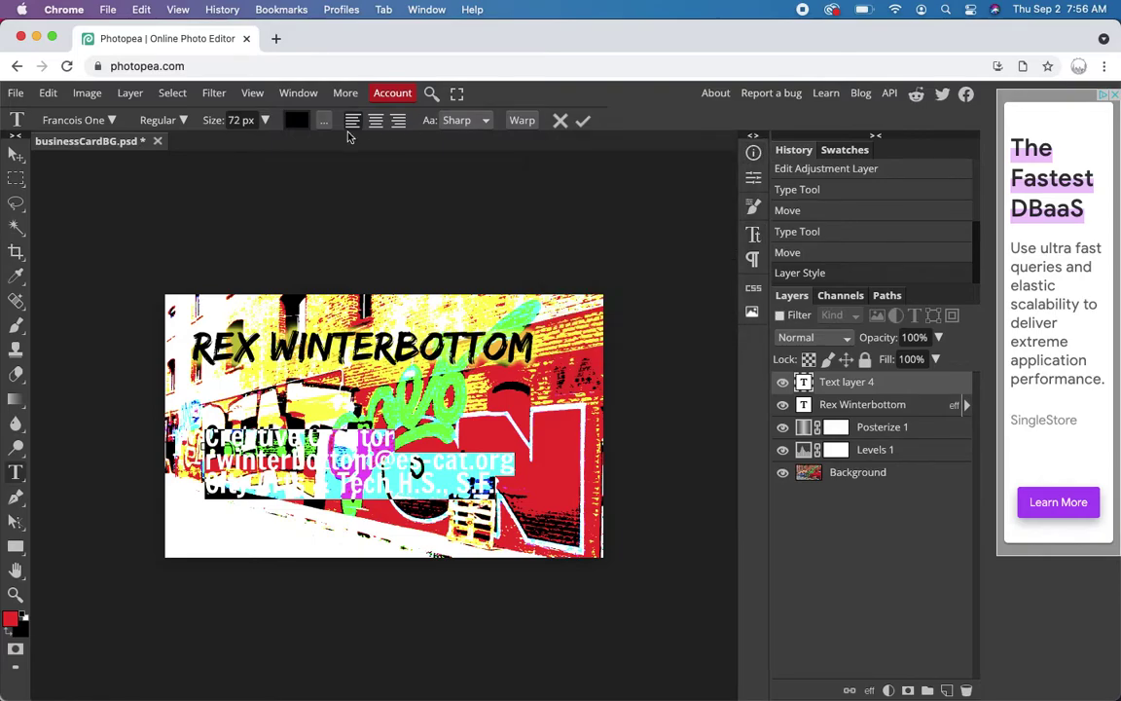
pyautogui.click(296, 120)
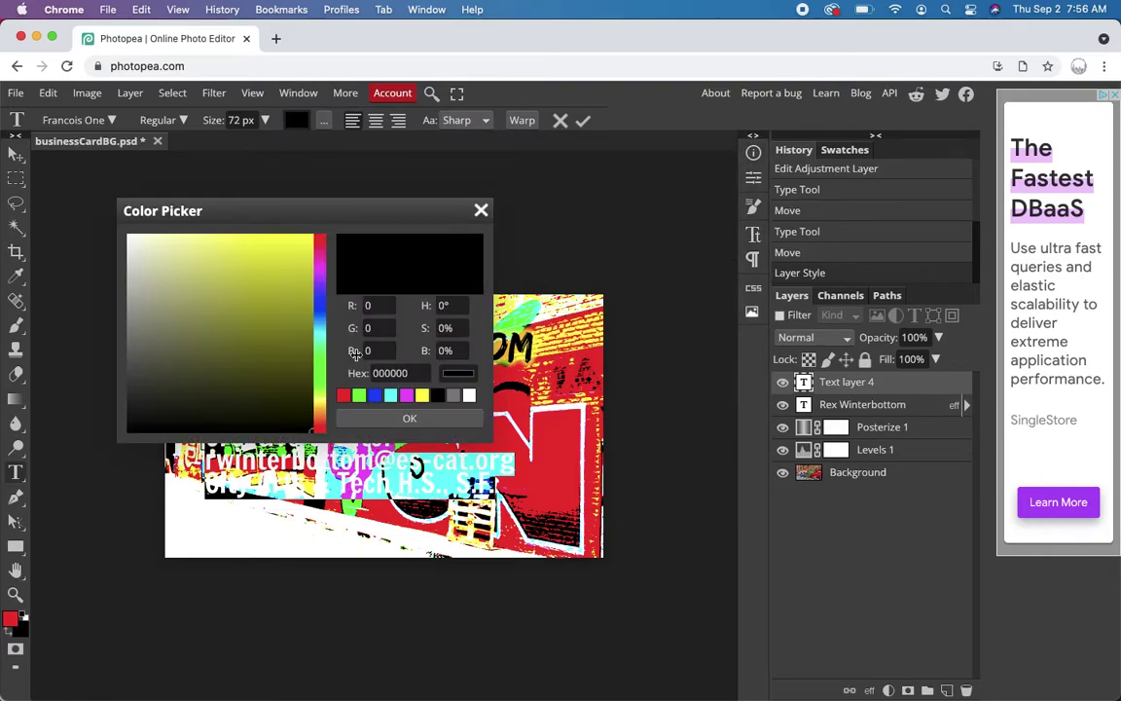
pyautogui.click(390, 396)
pyautogui.click(409, 418)
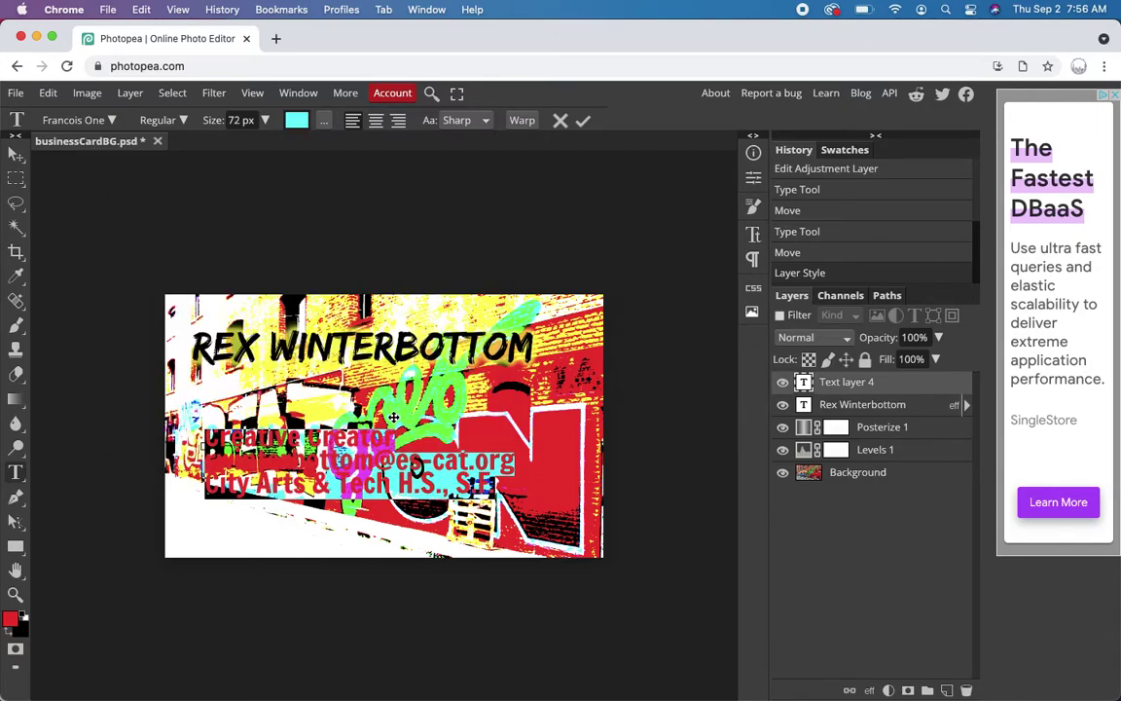
# - Move the contact text lower and left, near the card's bottom-left corner
pyautogui.click(16, 153)
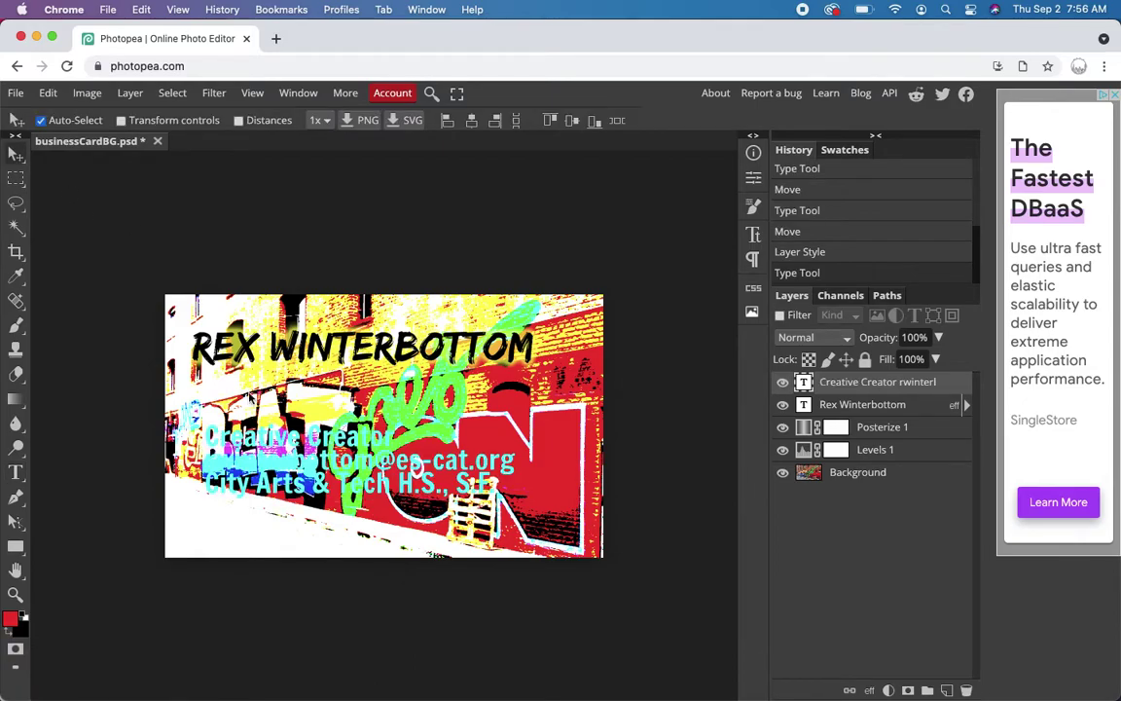
pyautogui.moveTo(409, 421); pyautogui.dragTo(440, 494)
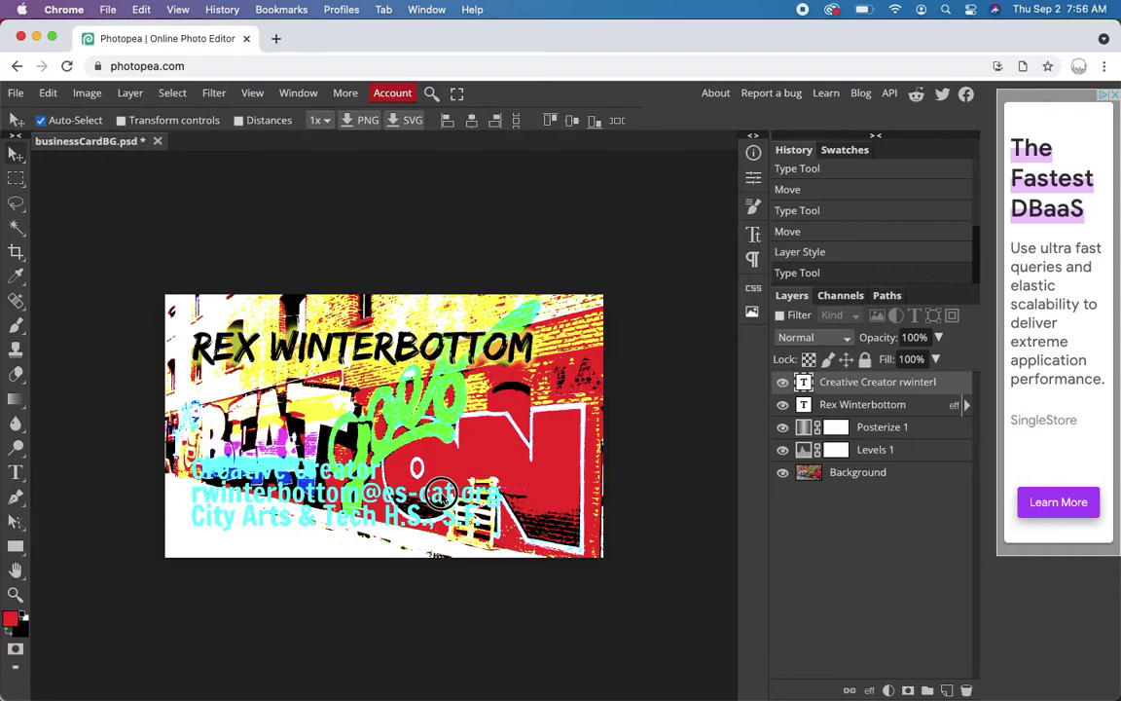
pyautogui.click(442, 496)
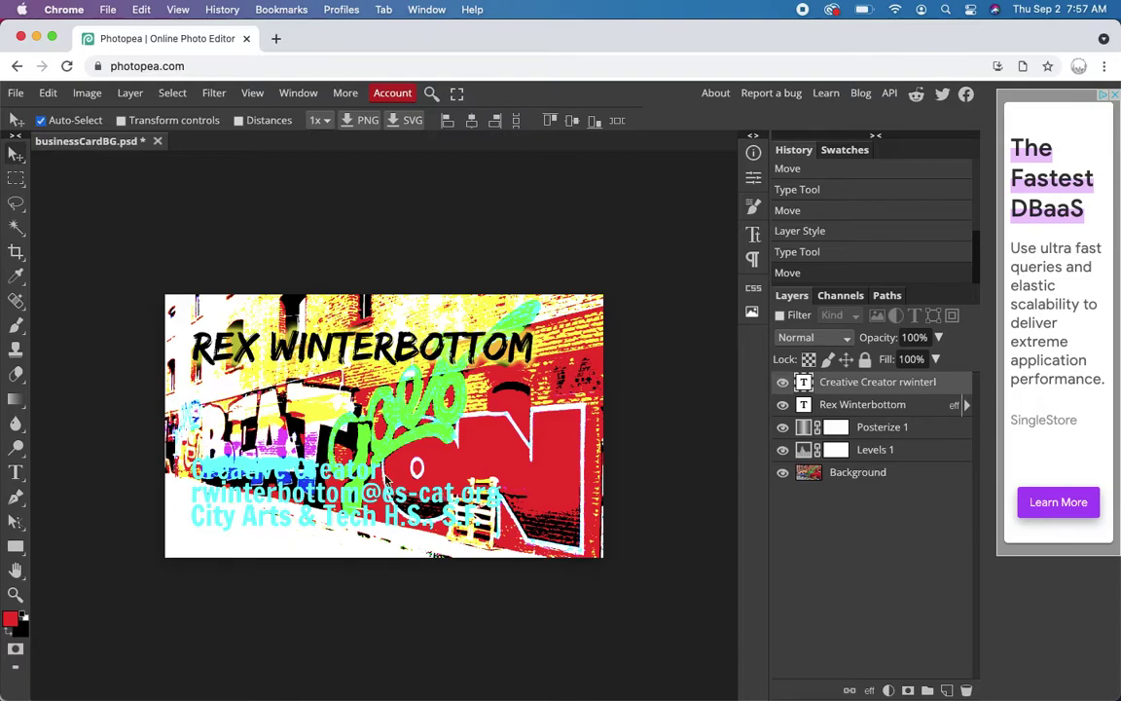
pyautogui.click(783, 384)
pyautogui.click(783, 384)
# - Recolour the contact text pure yellow and commit the edit
pyautogui.doubleClick(266, 487)
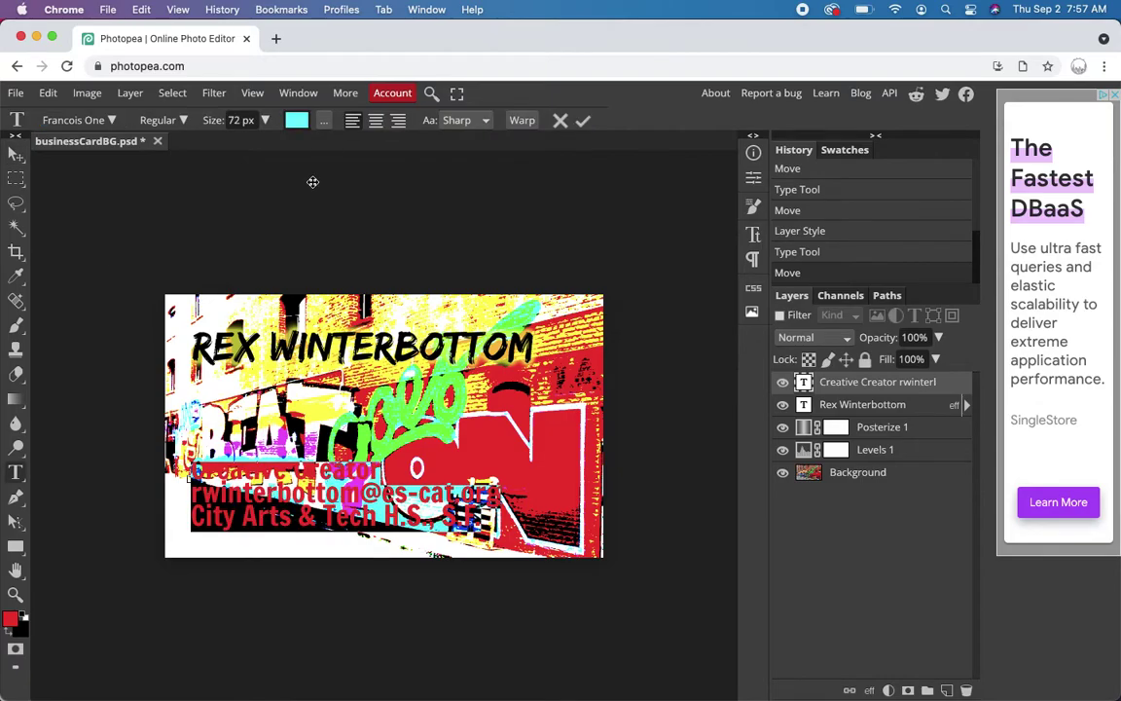
pyautogui.click(296, 119)
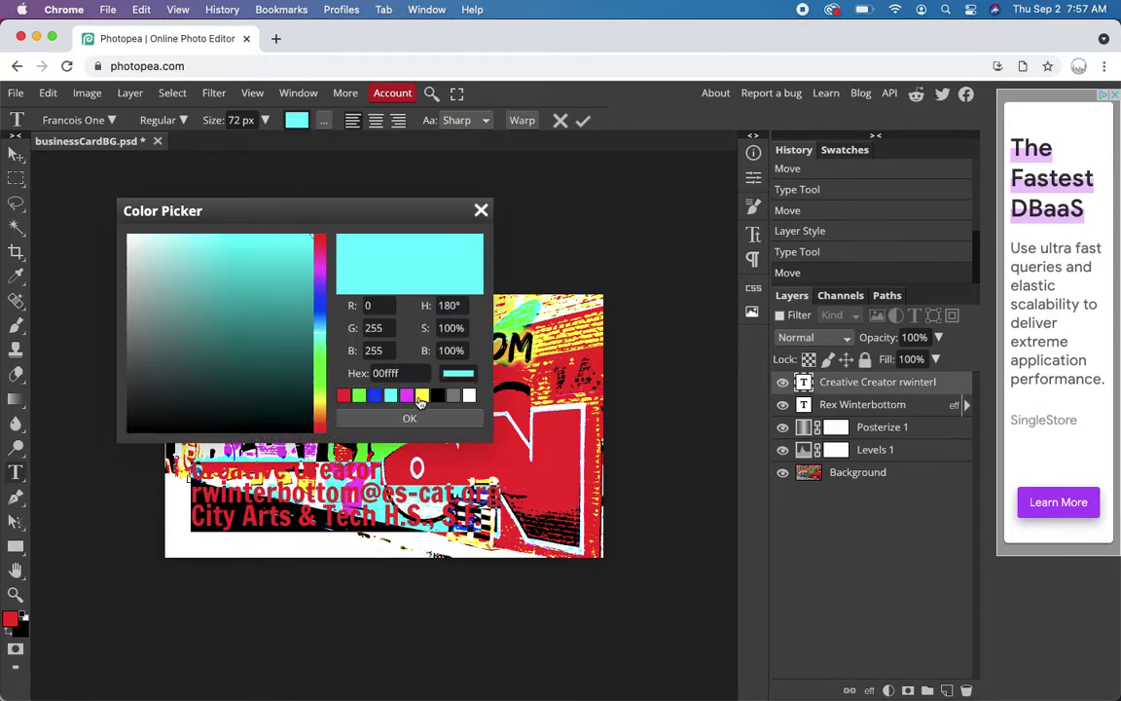
pyautogui.click(420, 396)
pyautogui.click(416, 418)
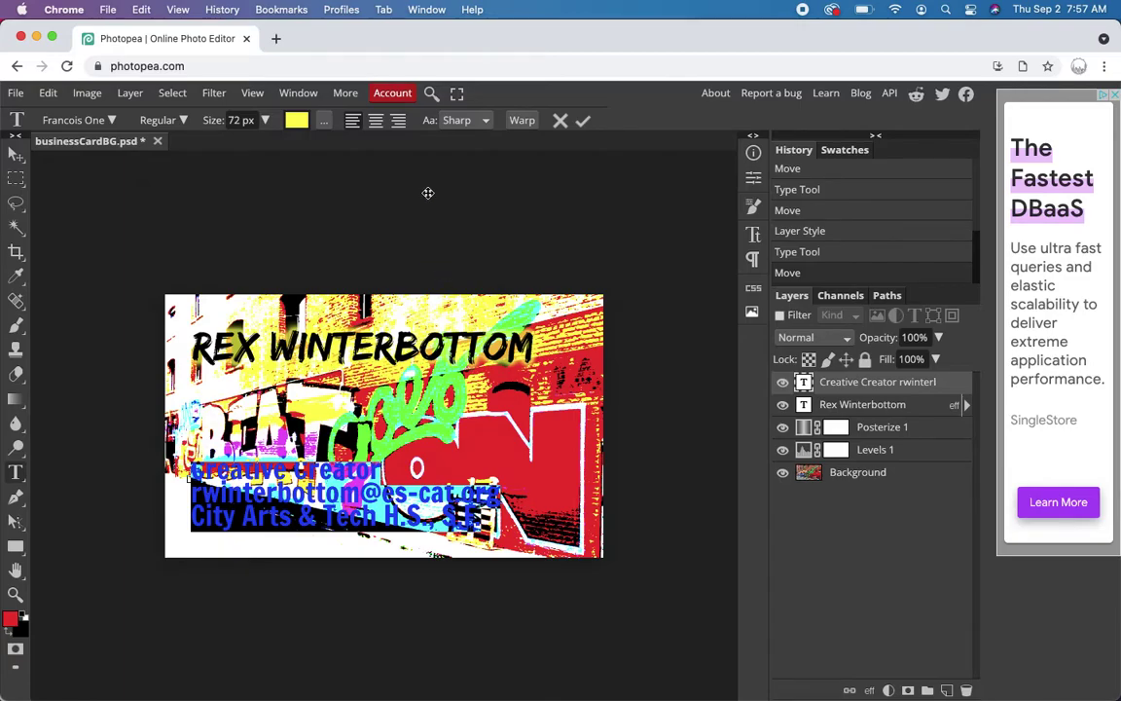
pyautogui.click(15, 153)
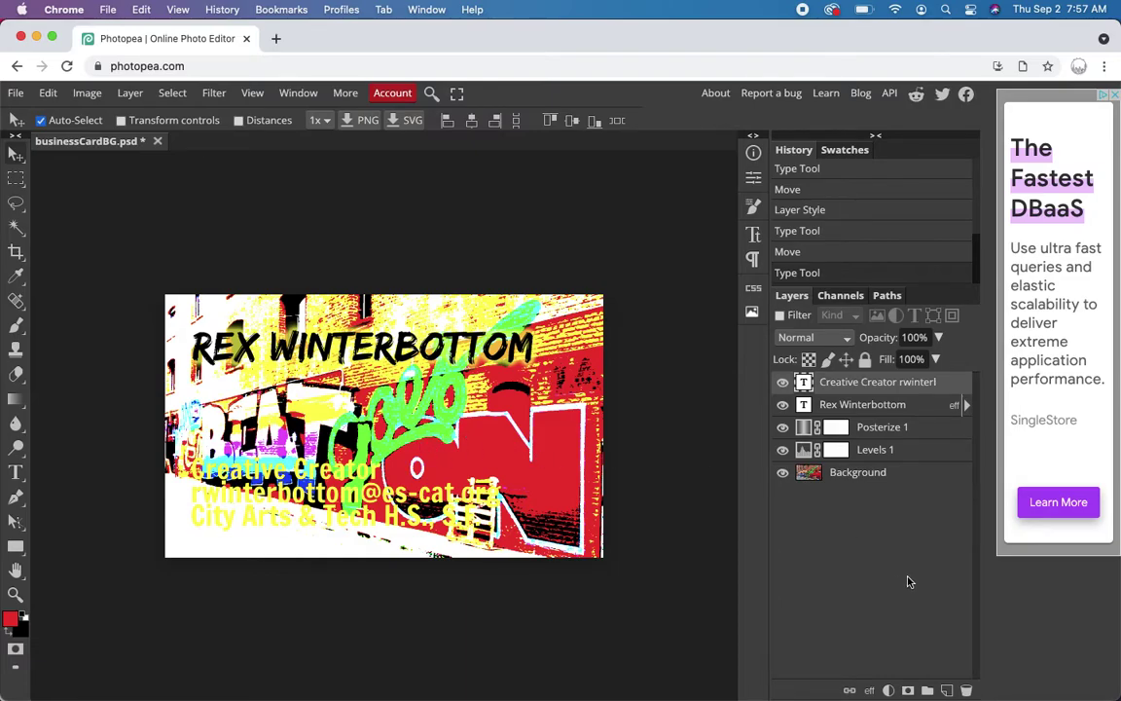
# - Add a Drop Shadow to the contact layer: opacity 87%, distance 11 px, spread 23%, size 20 px, noise 7%
pyautogui.click(869, 690)
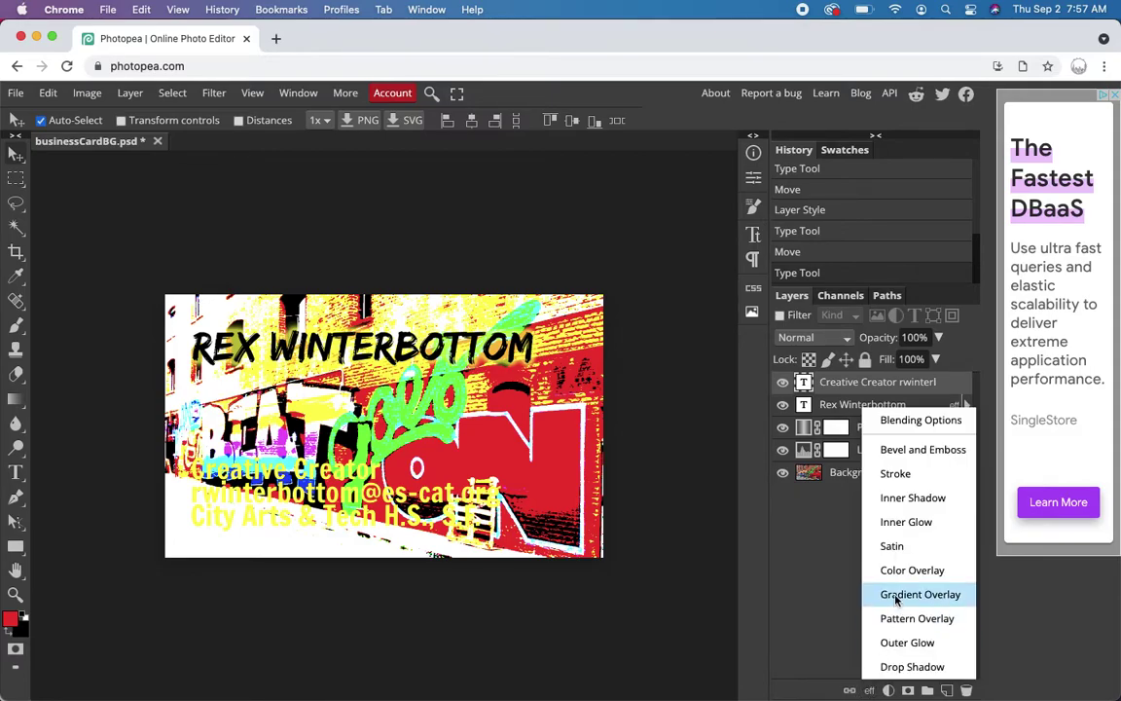
pyautogui.click(898, 667)
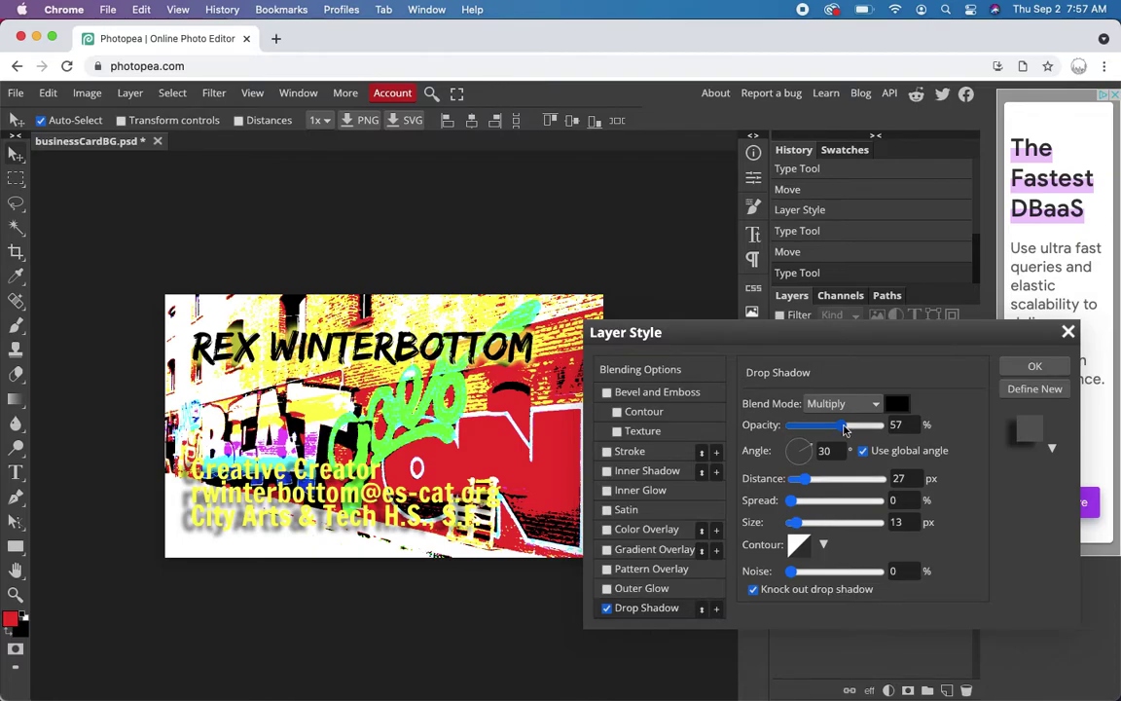
pyautogui.moveTo(847, 426); pyautogui.dragTo(867, 427)
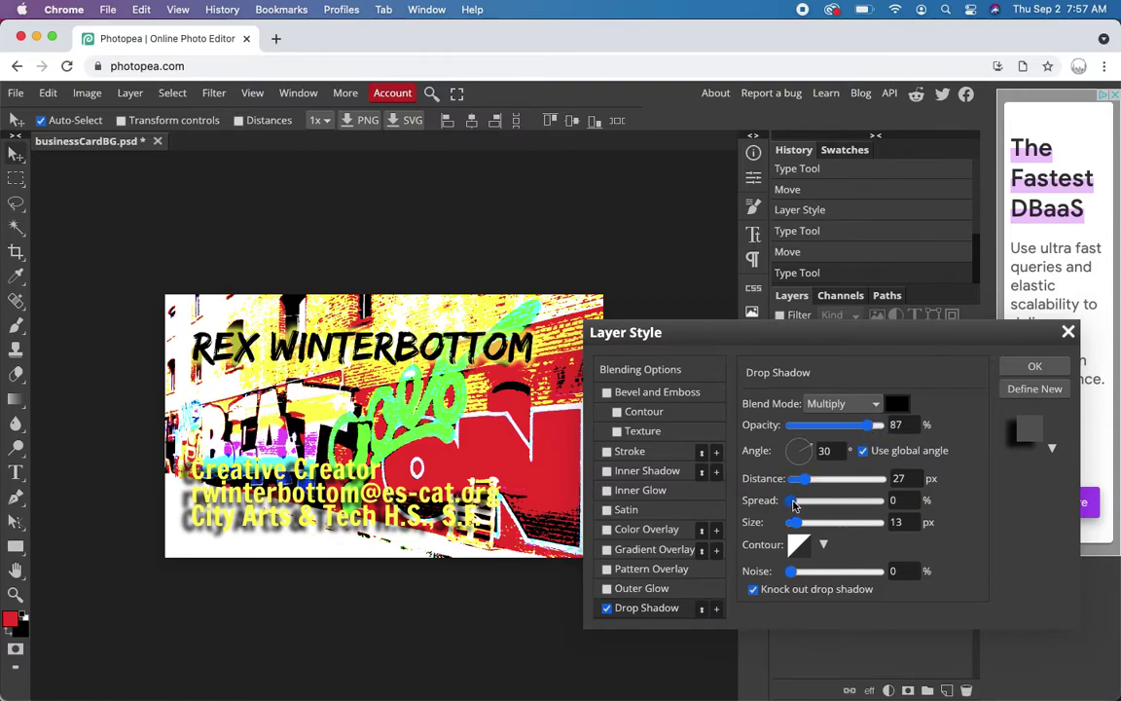
pyautogui.moveTo(796, 503); pyautogui.dragTo(800, 482)
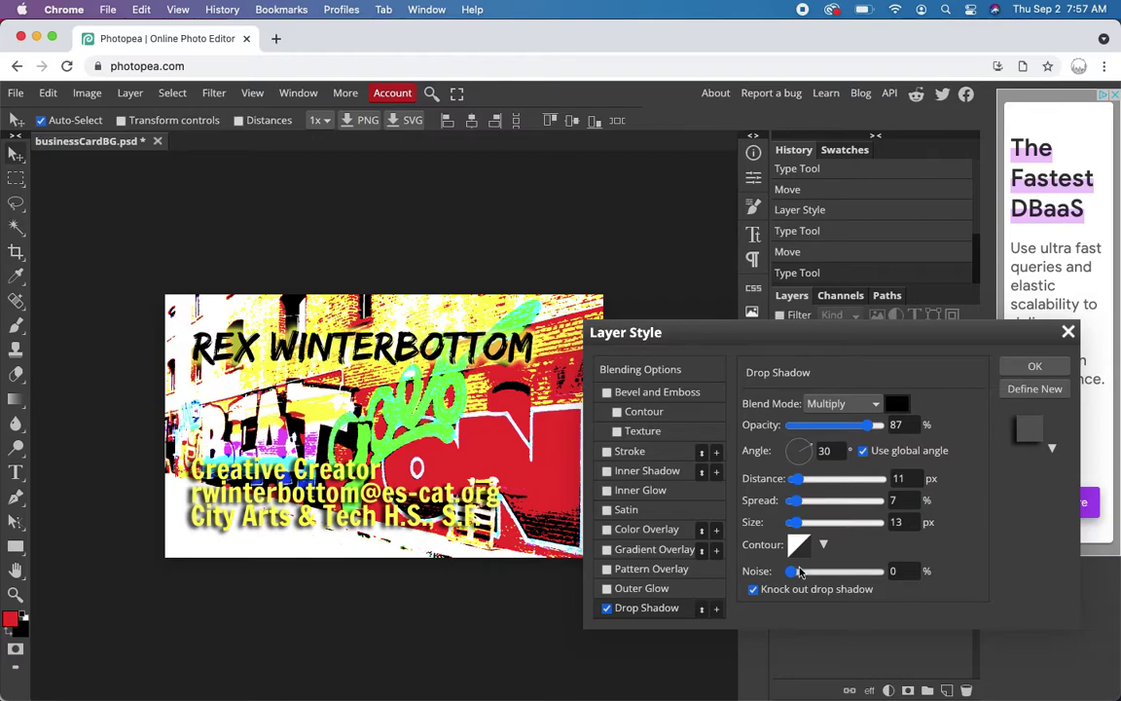
pyautogui.moveTo(803, 570); pyautogui.dragTo(797, 575)
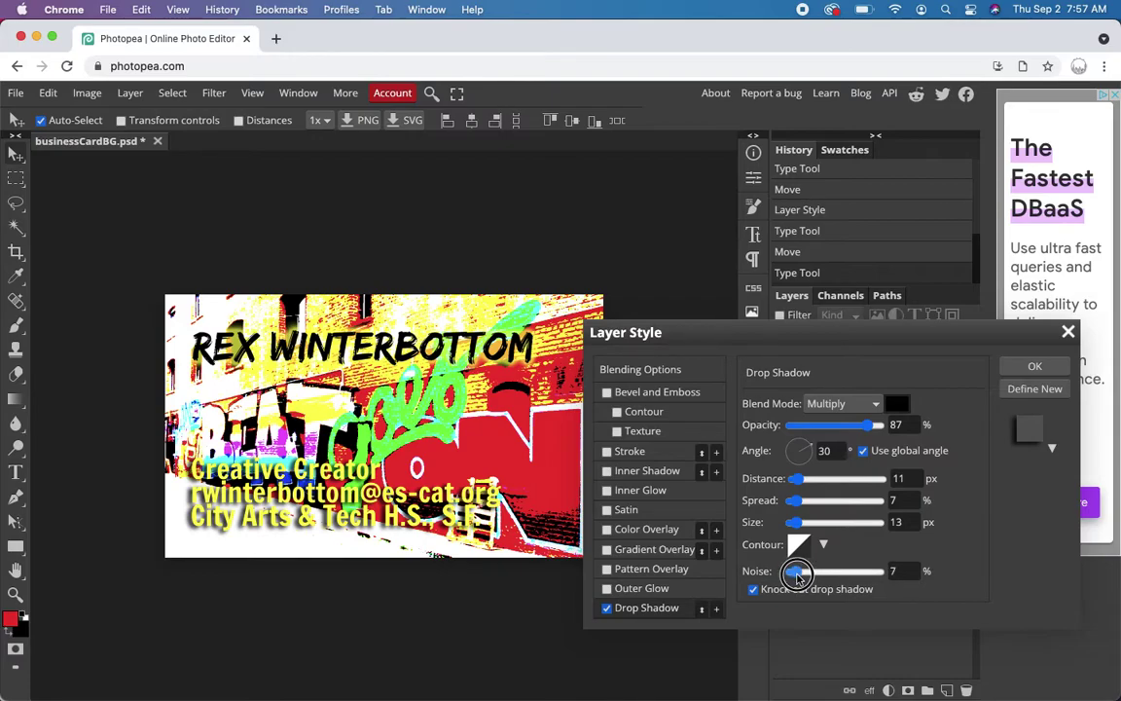
pyautogui.click(800, 524)
pyautogui.moveTo(800, 524); pyautogui.dragTo(805, 503)
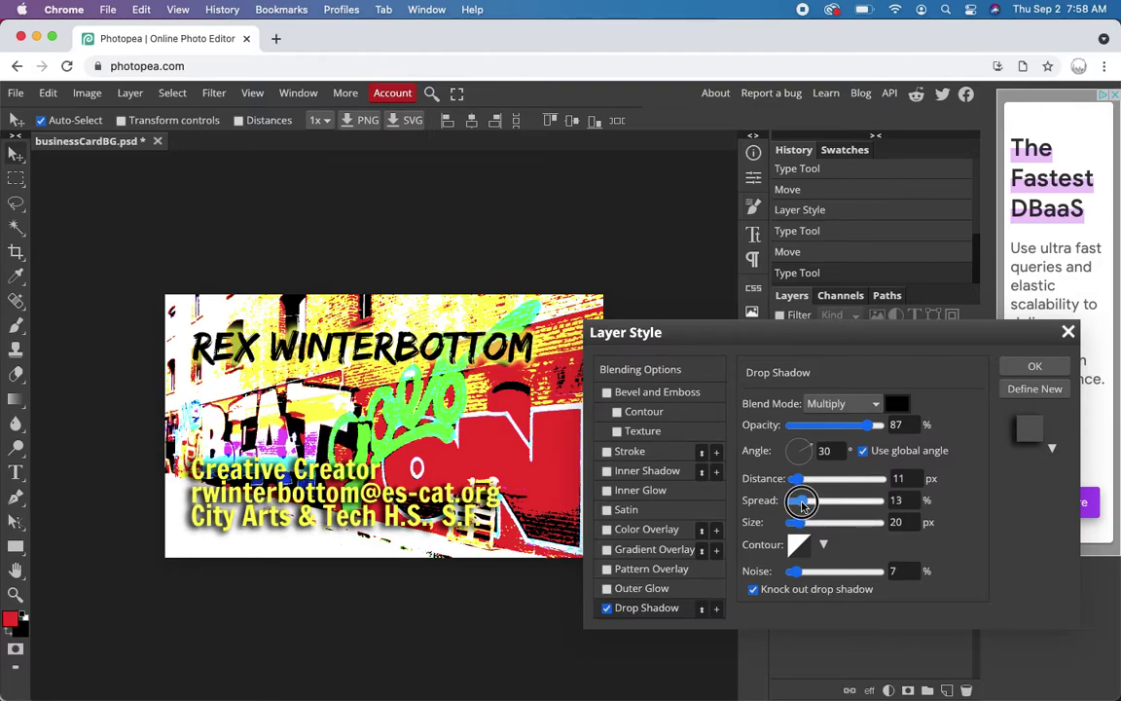
pyautogui.moveTo(804, 505); pyautogui.dragTo(812, 505)
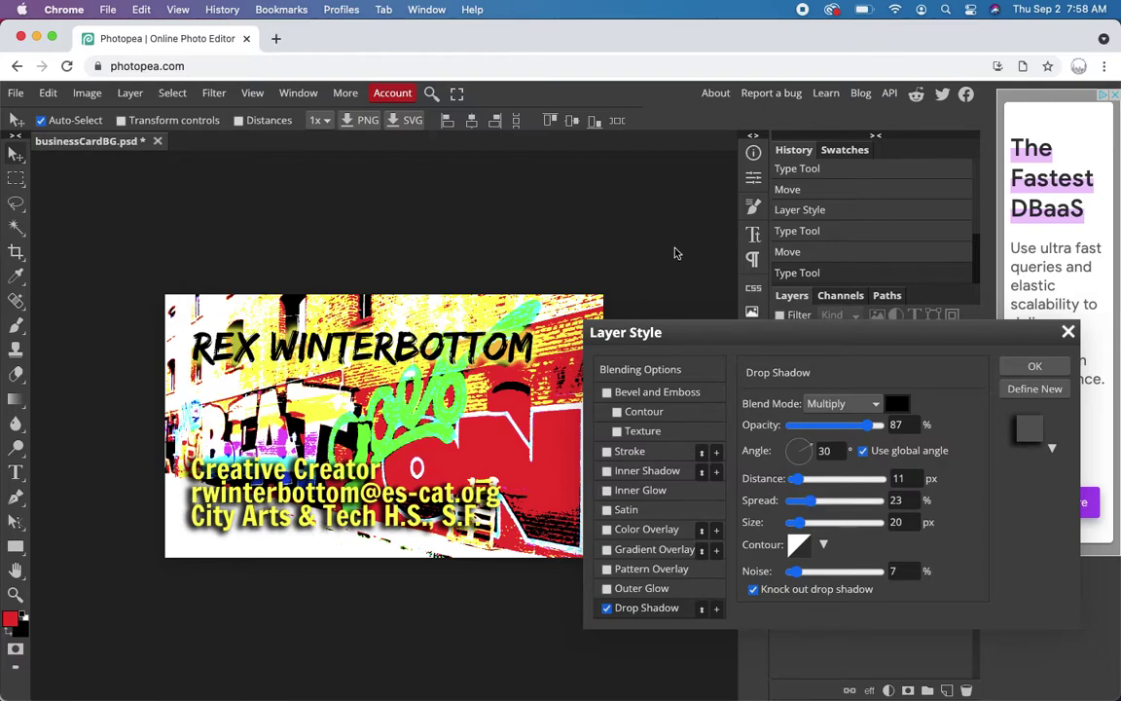
pyautogui.click(1035, 366)
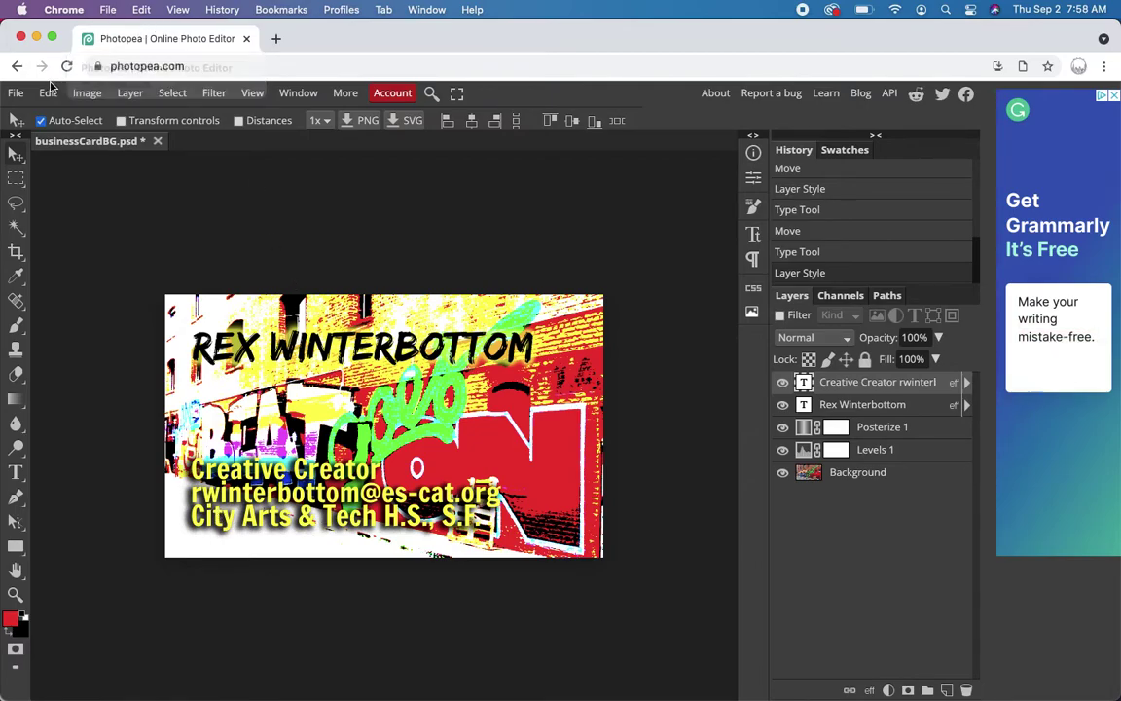
# - Open the File menu to begin exporting the finished card
pyautogui.click(15, 92)
# - Export the card as a 1125×675 PNG, saving it as businessCardBG.png
pyautogui.moveTo(45, 325)
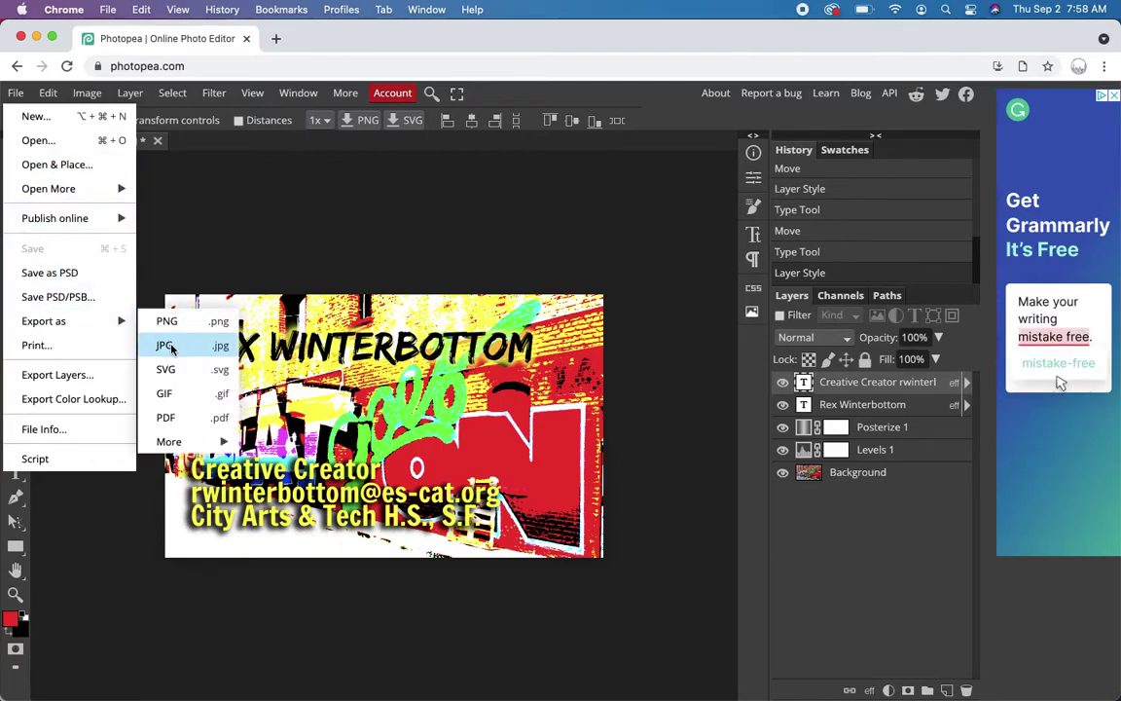
pyautogui.click(165, 320)
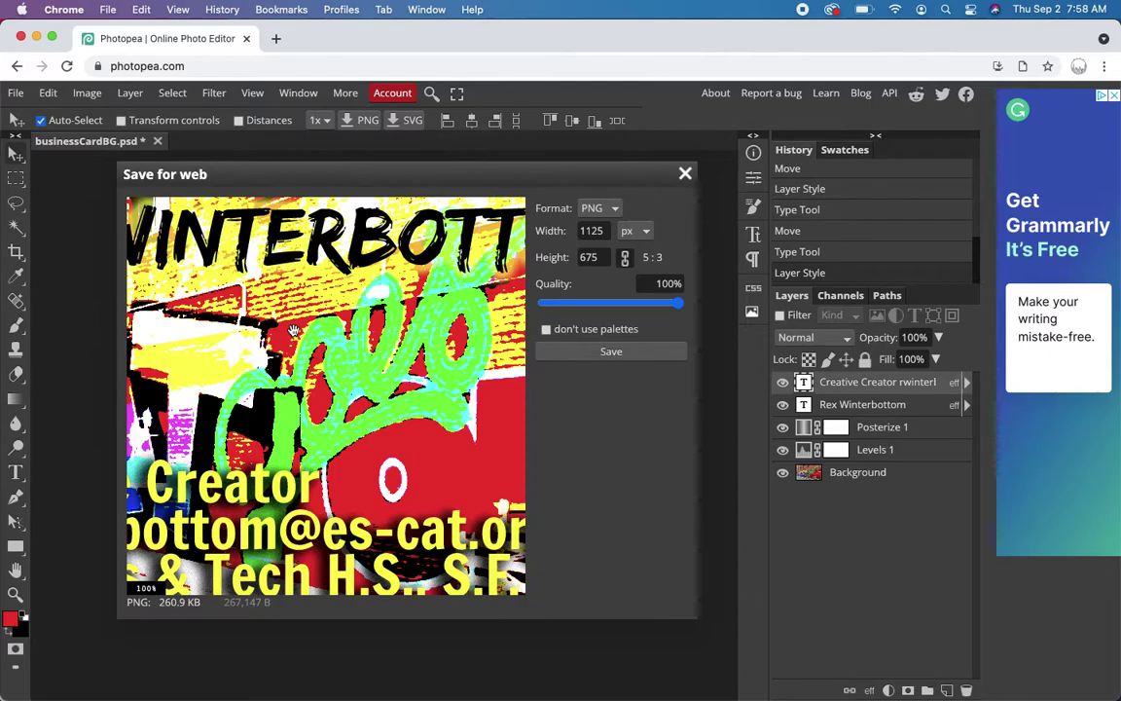
pyautogui.click(613, 352)
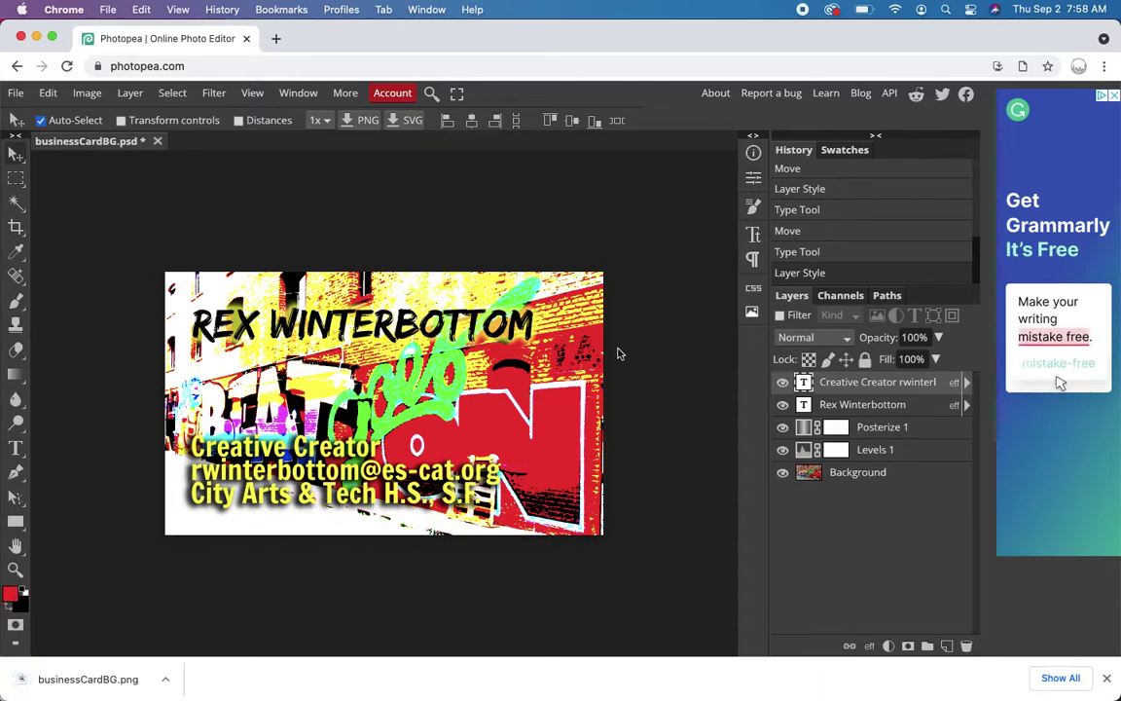